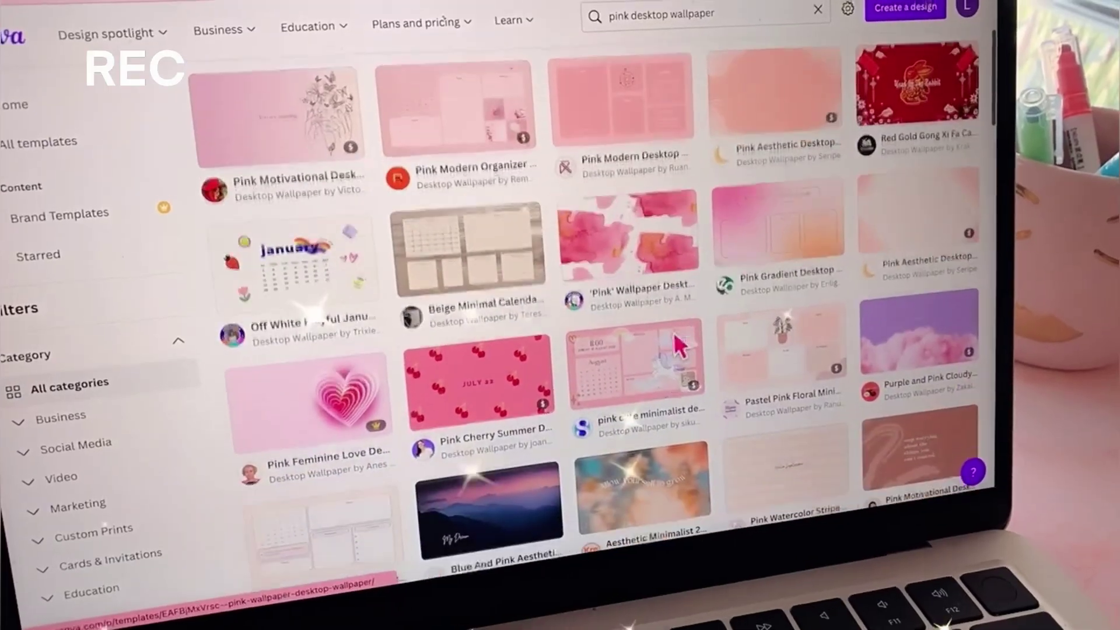
# Step: Scroll through the pink desktop wallpaper template results
pyautogui.scroll(-5, 680, 345)
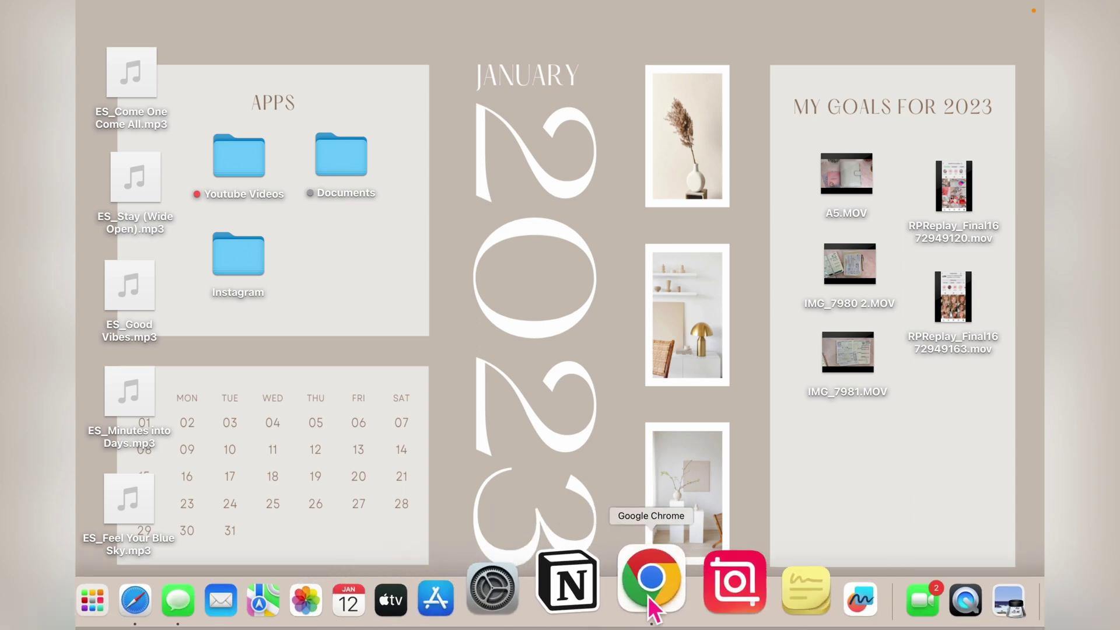
# Step: Launch Chrome and load Canva's home page from the New Tab shortcut
pyautogui.click(649, 596)
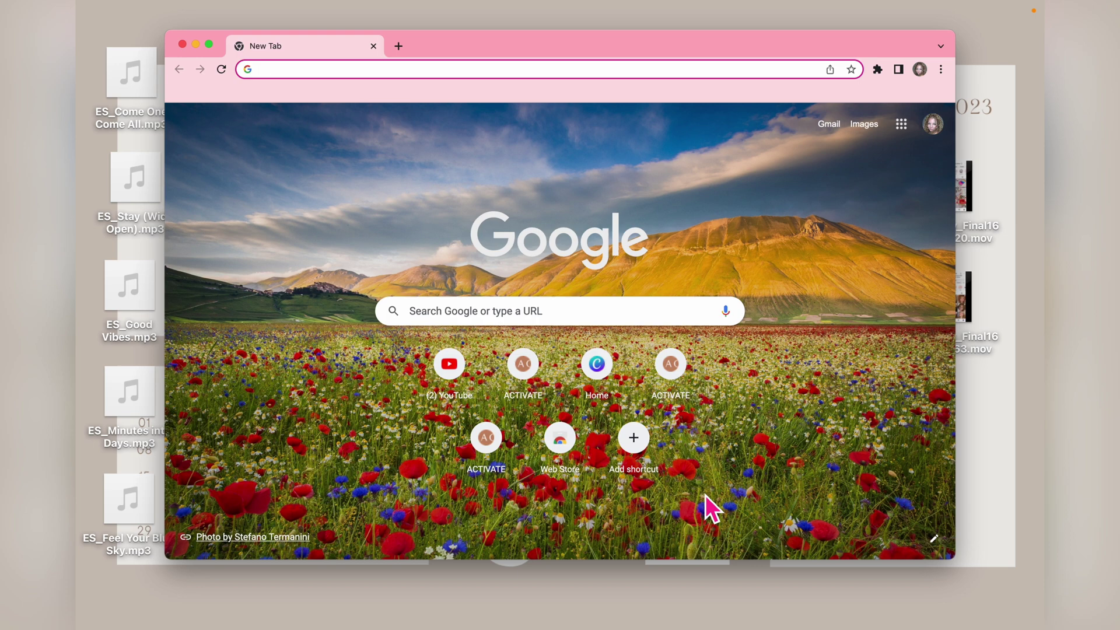
pyautogui.click(600, 378)
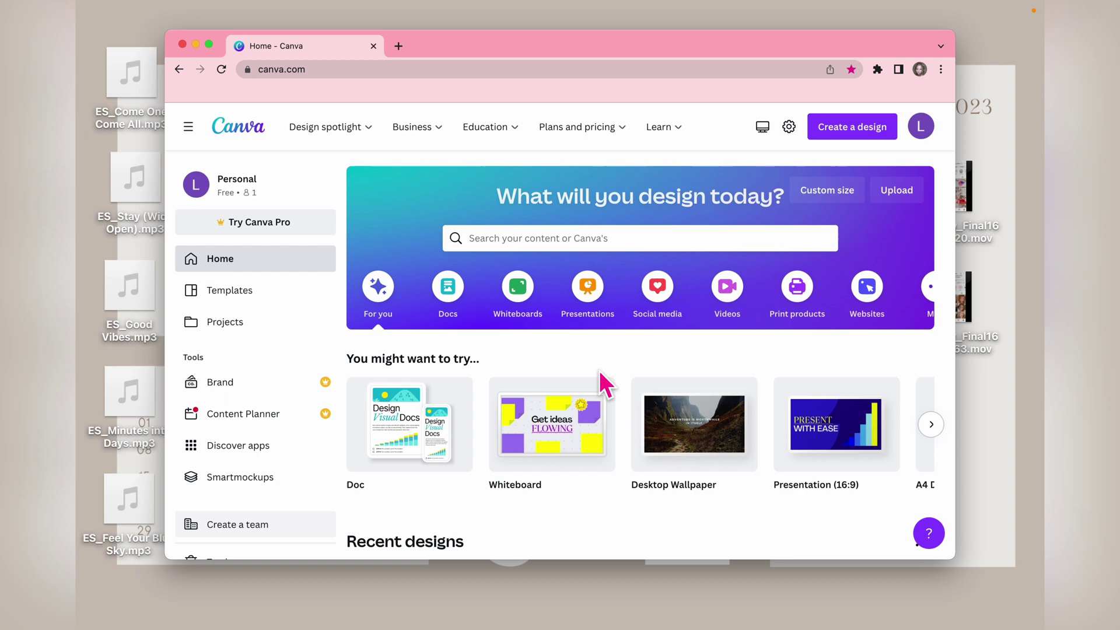
# Step: Search Canva templates for 'desktop wallpaper' and scroll through the results
pyautogui.click(550, 250)
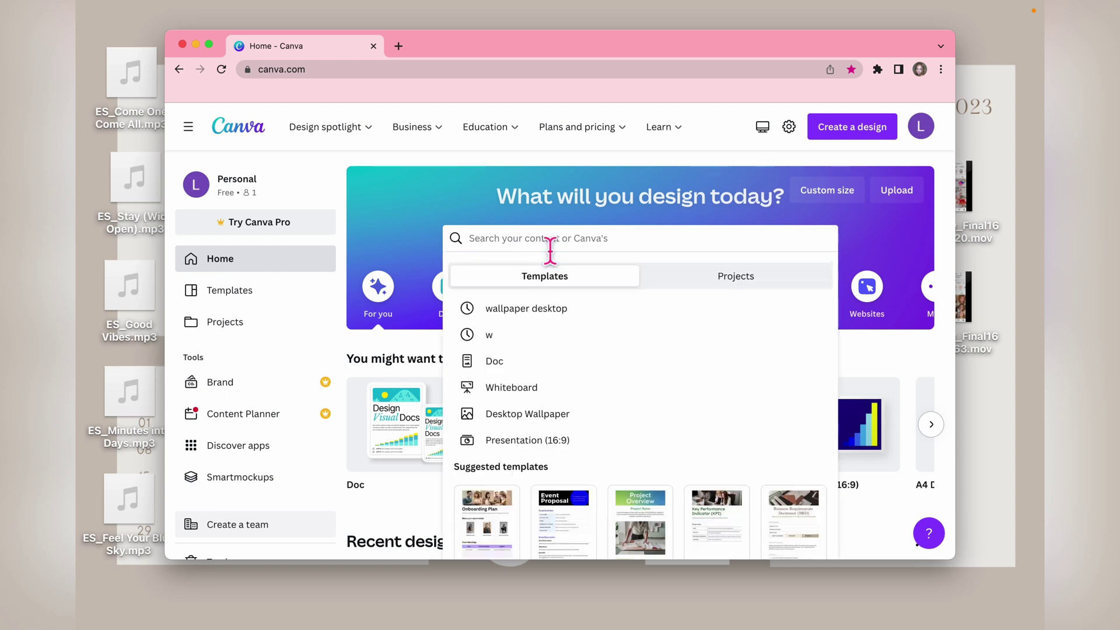
pyautogui.write('deskto')
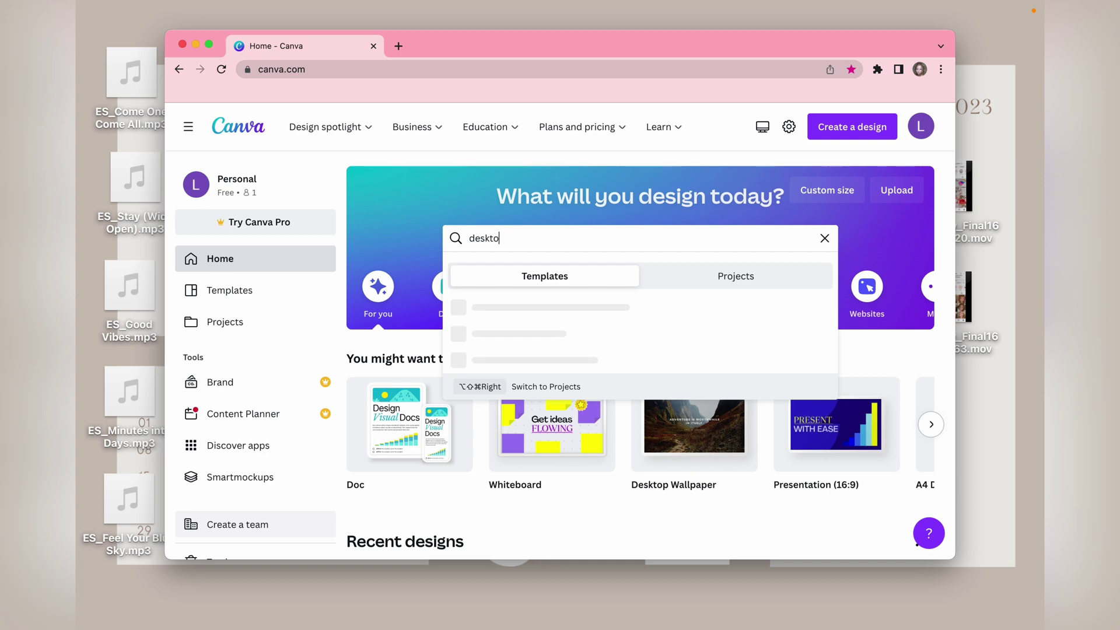
pyautogui.write('p wallpaper')
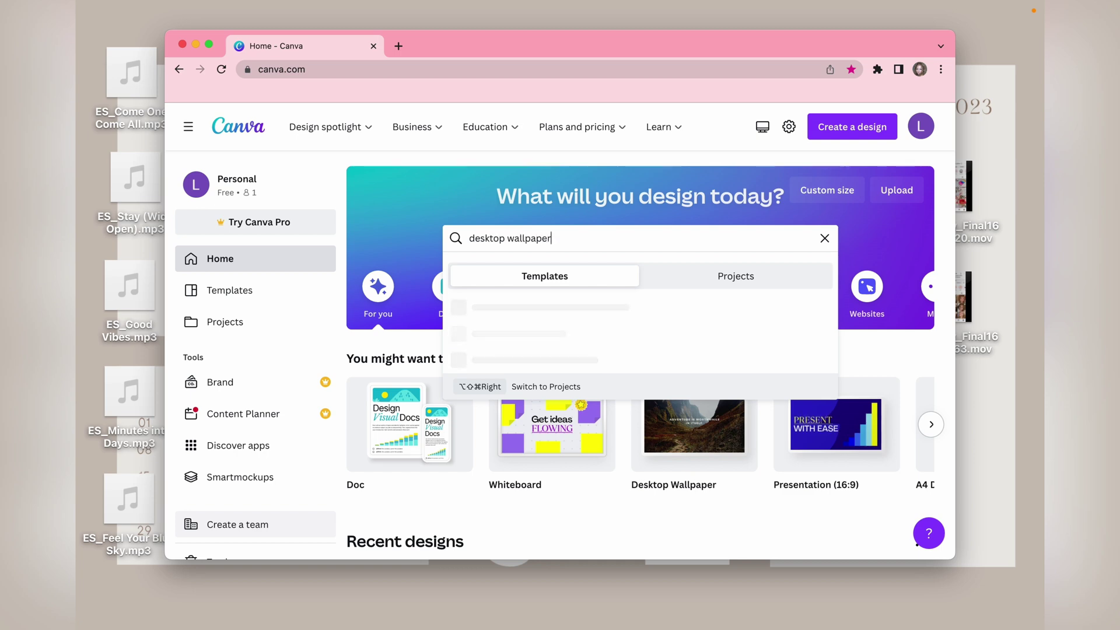
pyautogui.press('Return')
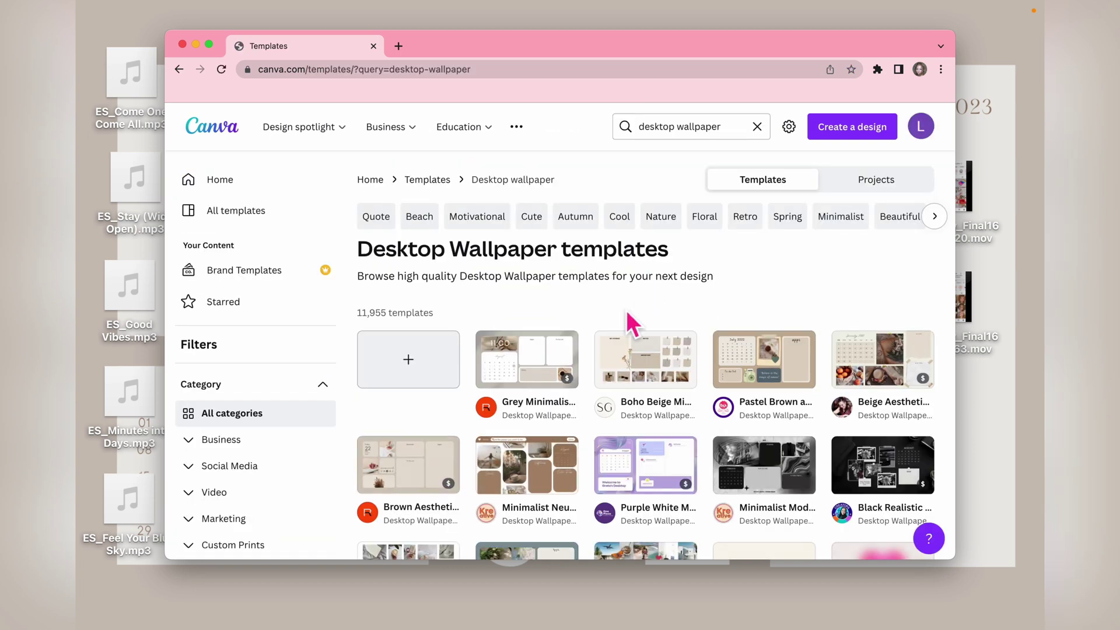
pyautogui.scroll(-1, 747, 328)
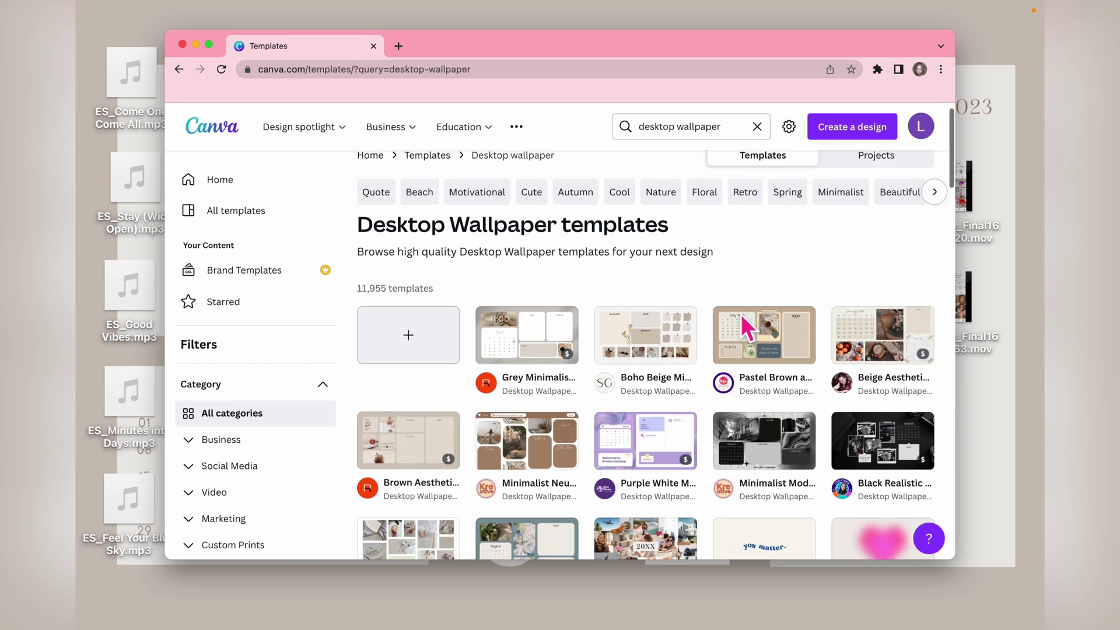
pyautogui.scroll(-2, 748, 329)
# Step: Preview the Boho Beige Minimalist and Purple White Modern Minimalist templates, closing each preview
pyautogui.click(633, 295)
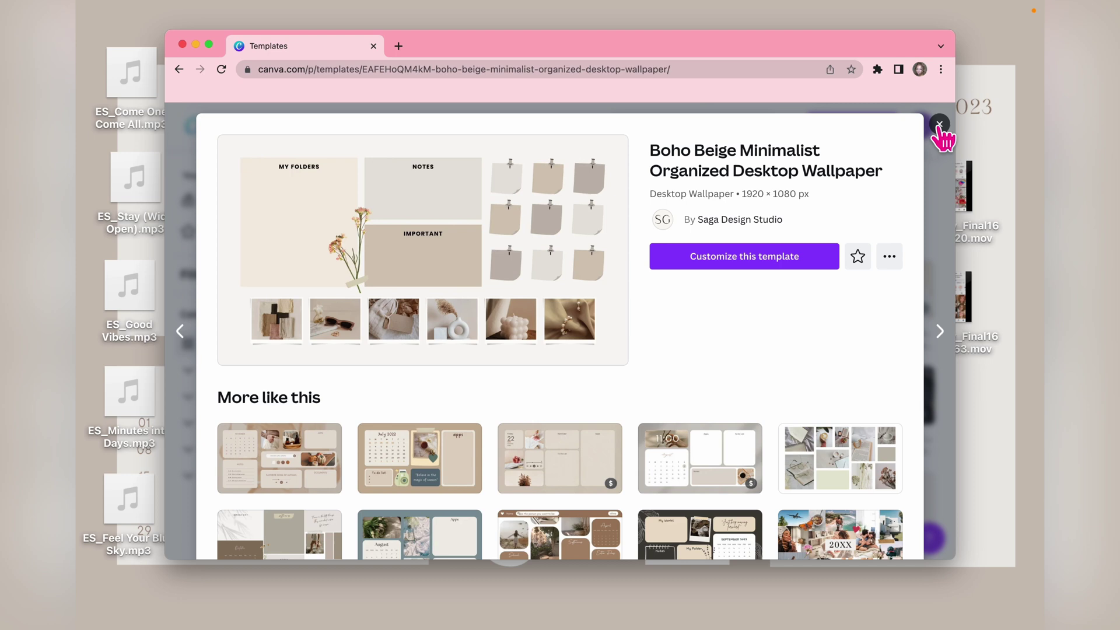
pyautogui.click(939, 124)
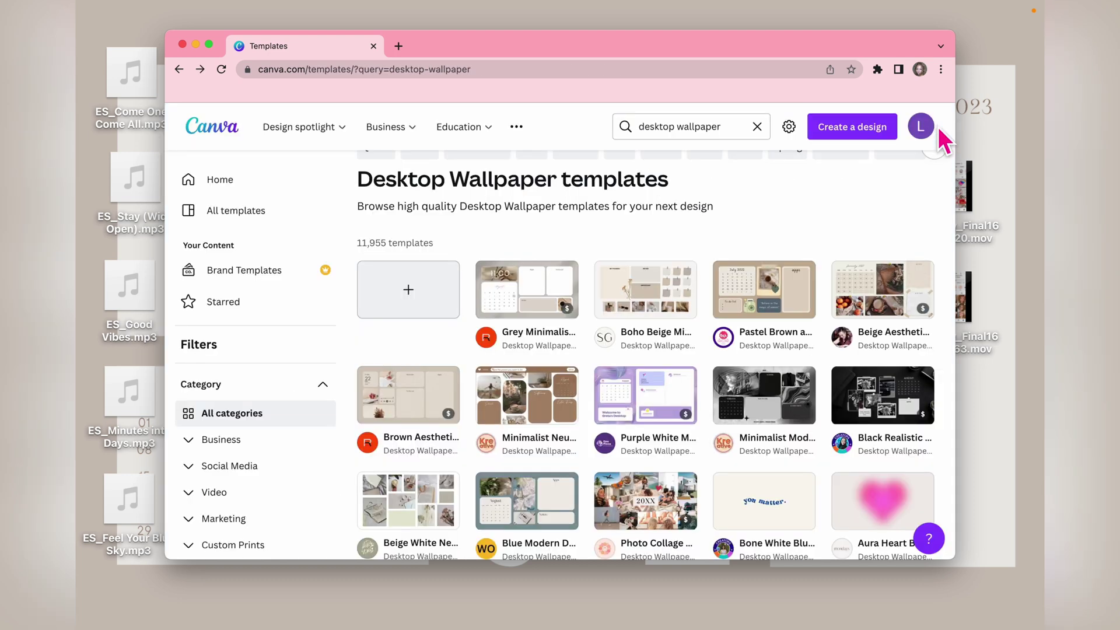
pyautogui.scroll(-3, 668, 335)
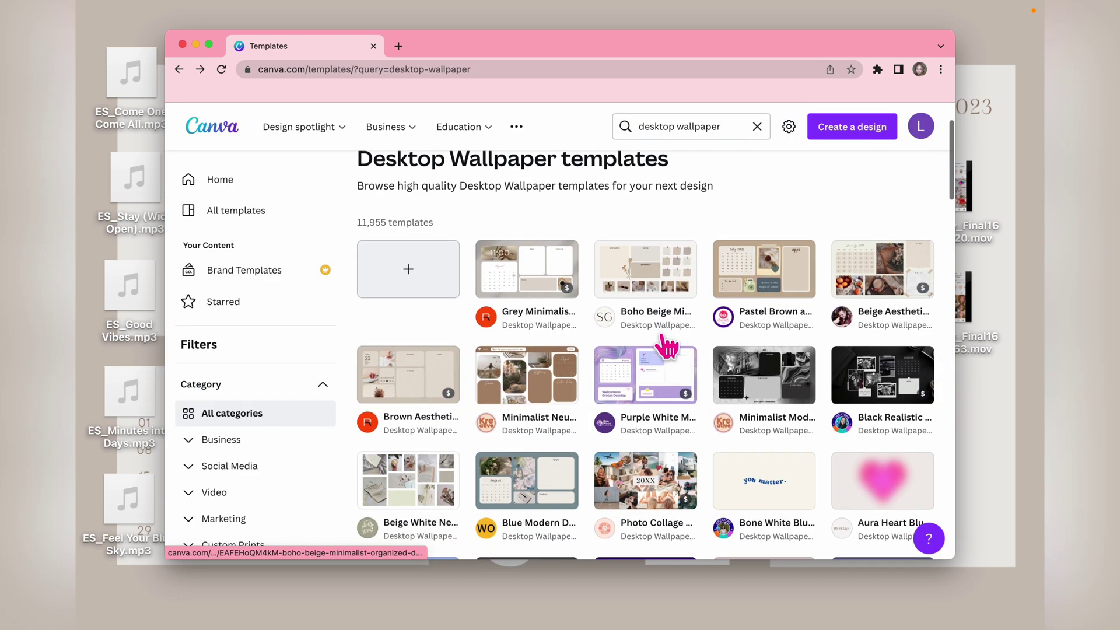
pyautogui.scroll(-2, 668, 344)
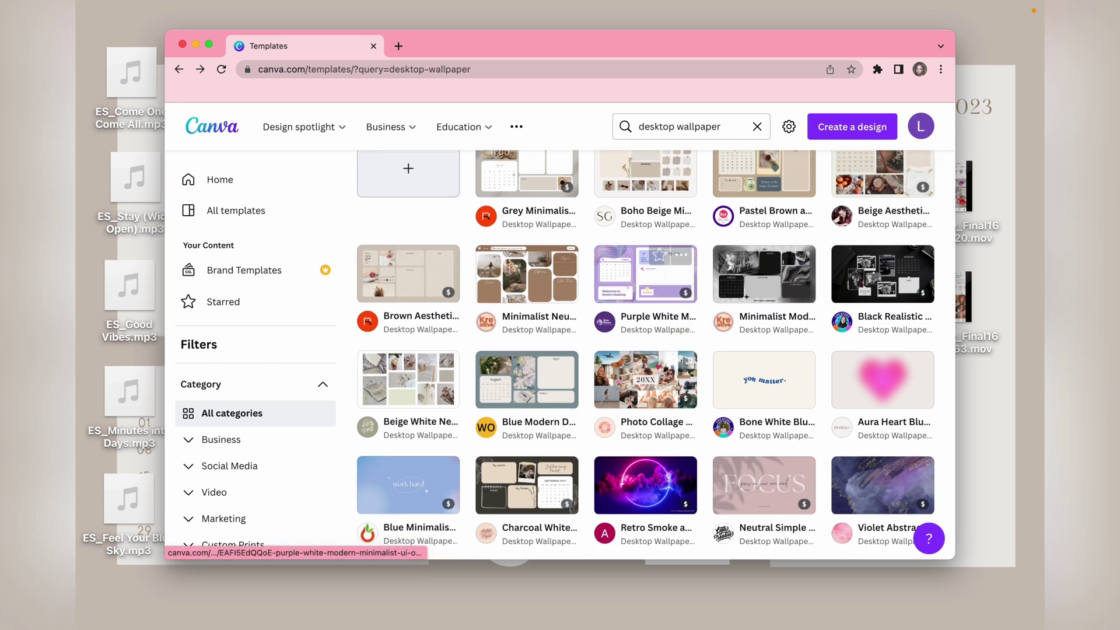
pyautogui.click(641, 290)
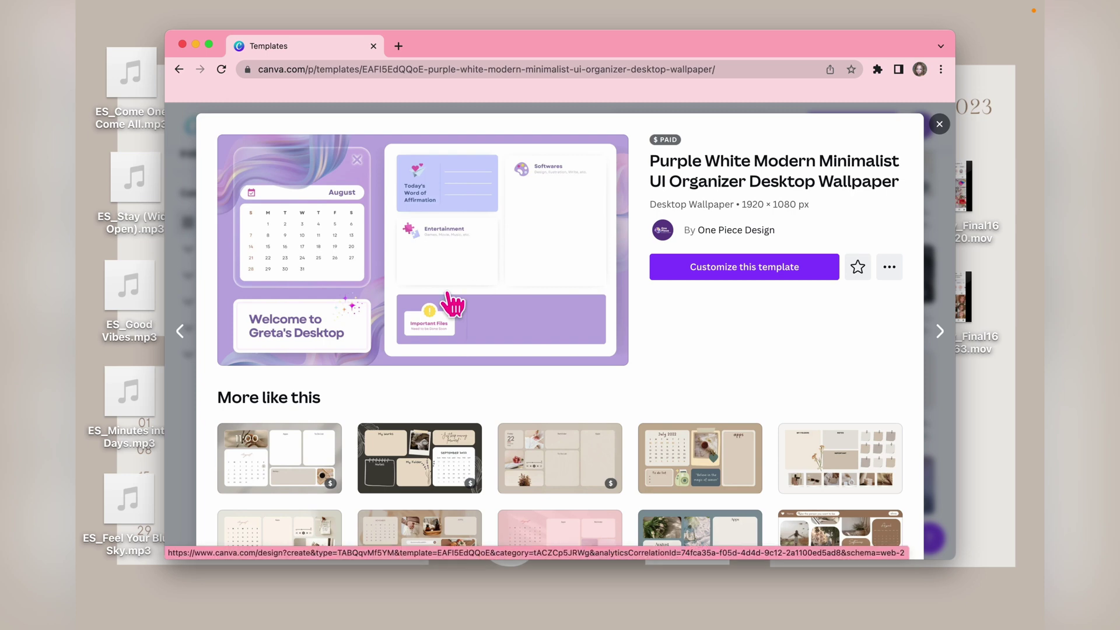
pyautogui.click(939, 124)
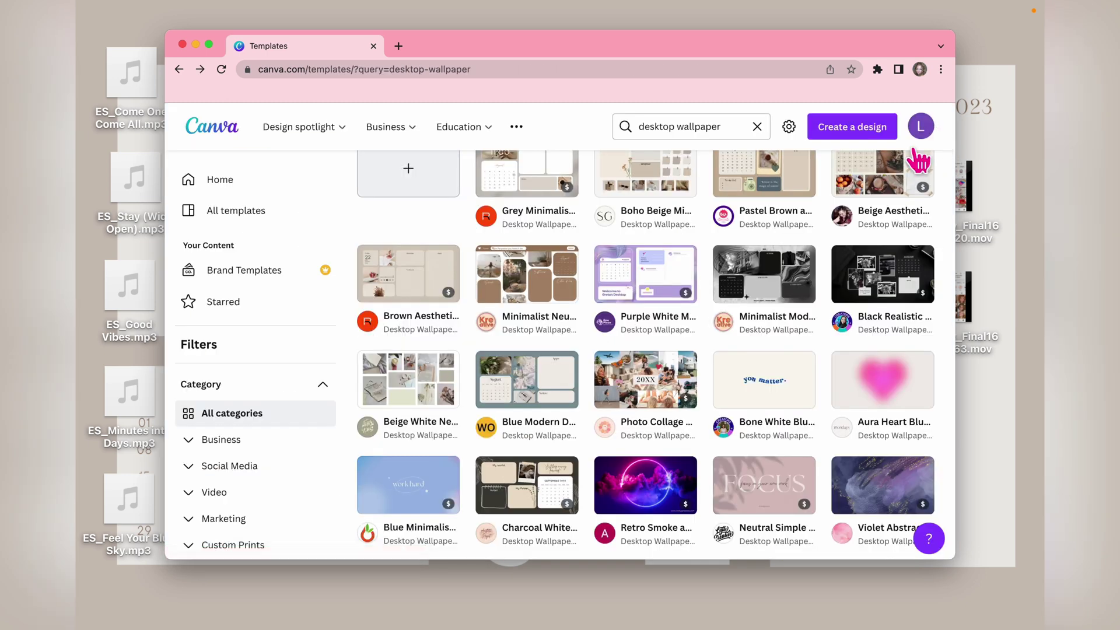
pyautogui.scroll(-3, 731, 336)
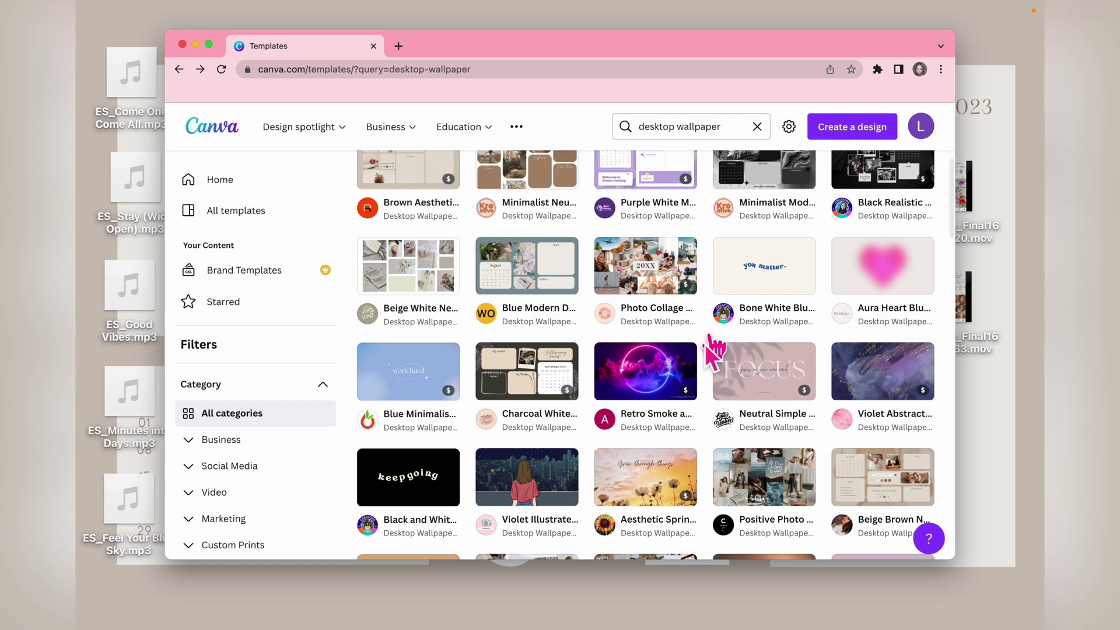
pyautogui.scroll(-5, 715, 350)
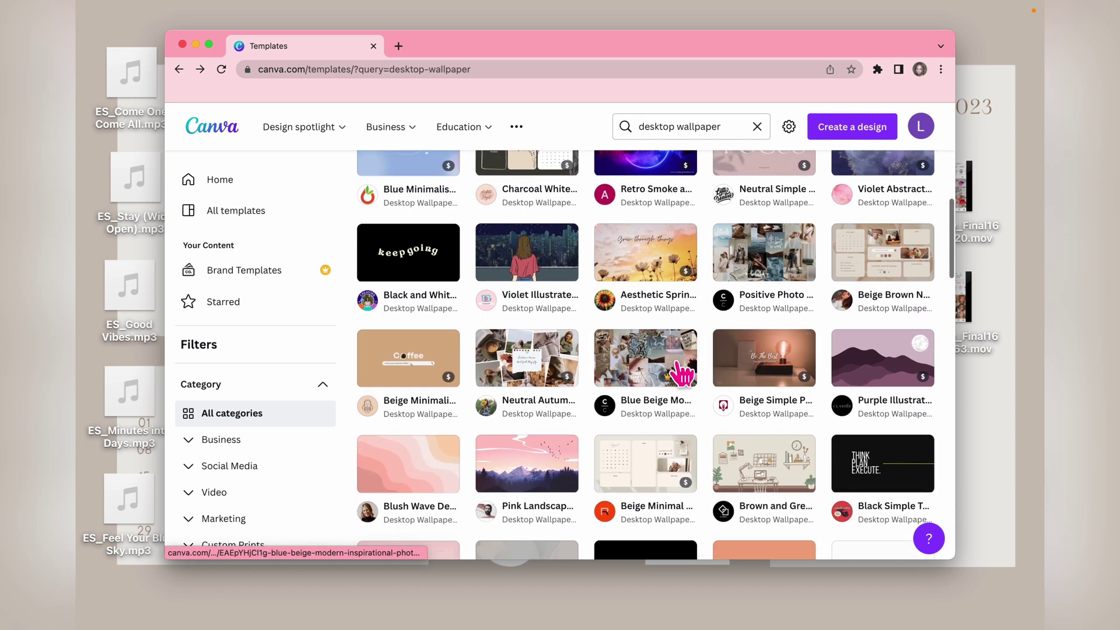
pyautogui.scroll(15, 700, 386)
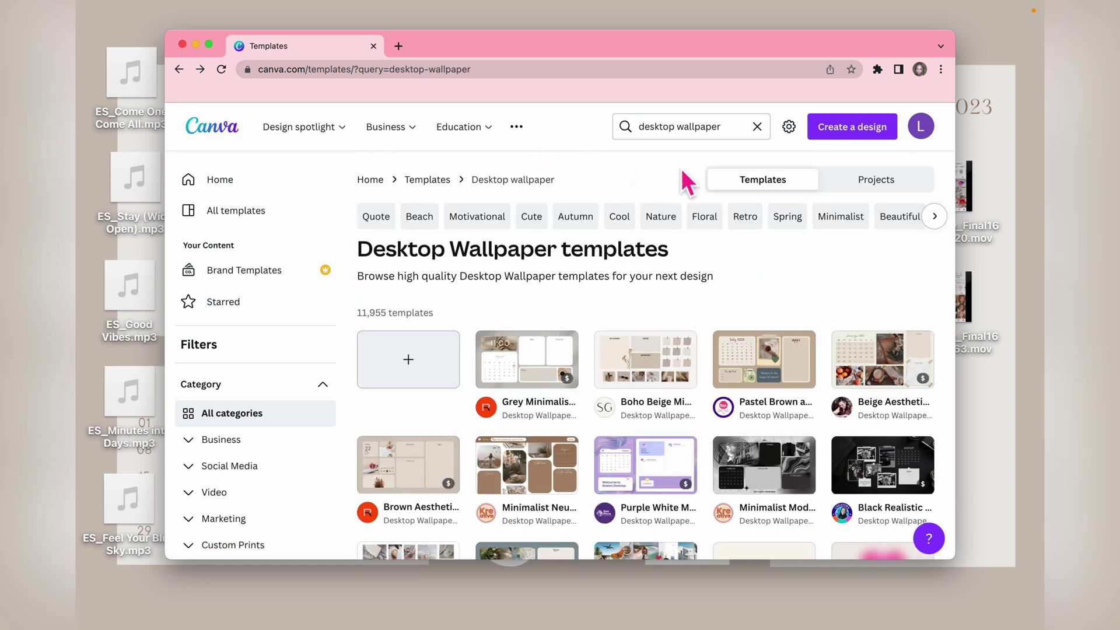
# Step: Change the search to 'pink desktop wallpaper'
pyautogui.click(647, 136)
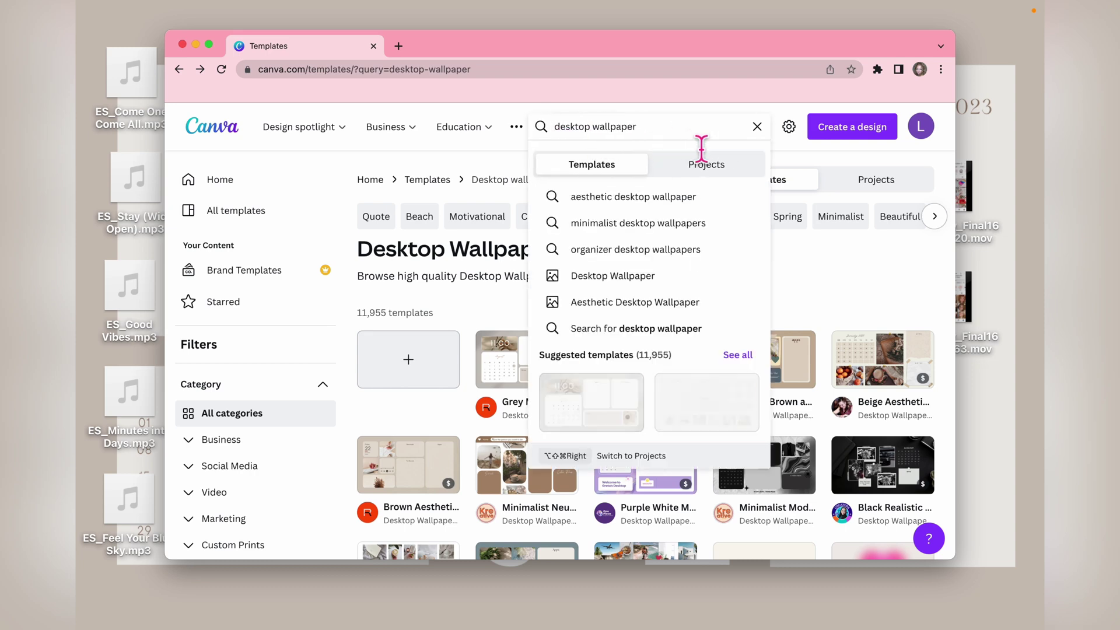
pyautogui.press('super+Left')
pyautogui.write('pink')
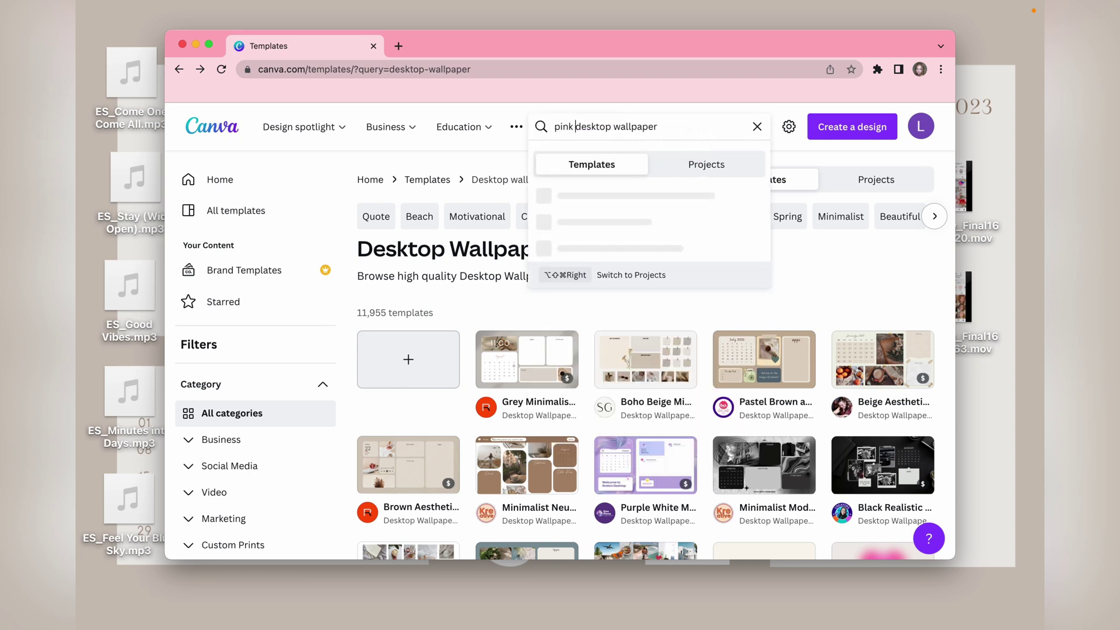
pyautogui.press('Return')
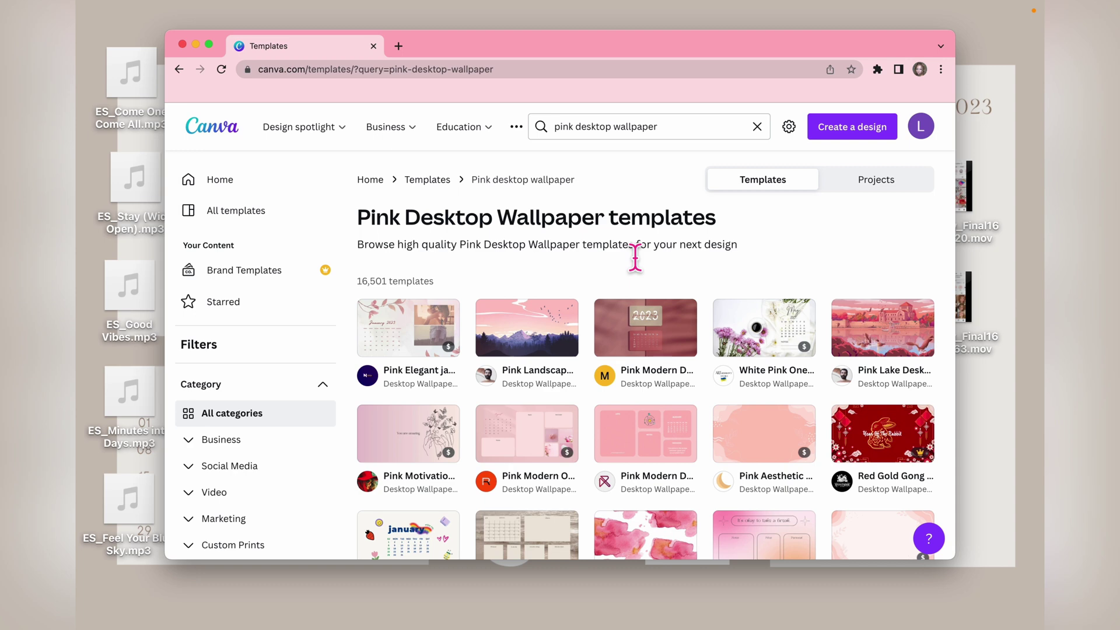
# Step: Preview the Pink White Simple Desktop Wallpaper template, then return to the pink results
pyautogui.scroll(-2, 634, 258)
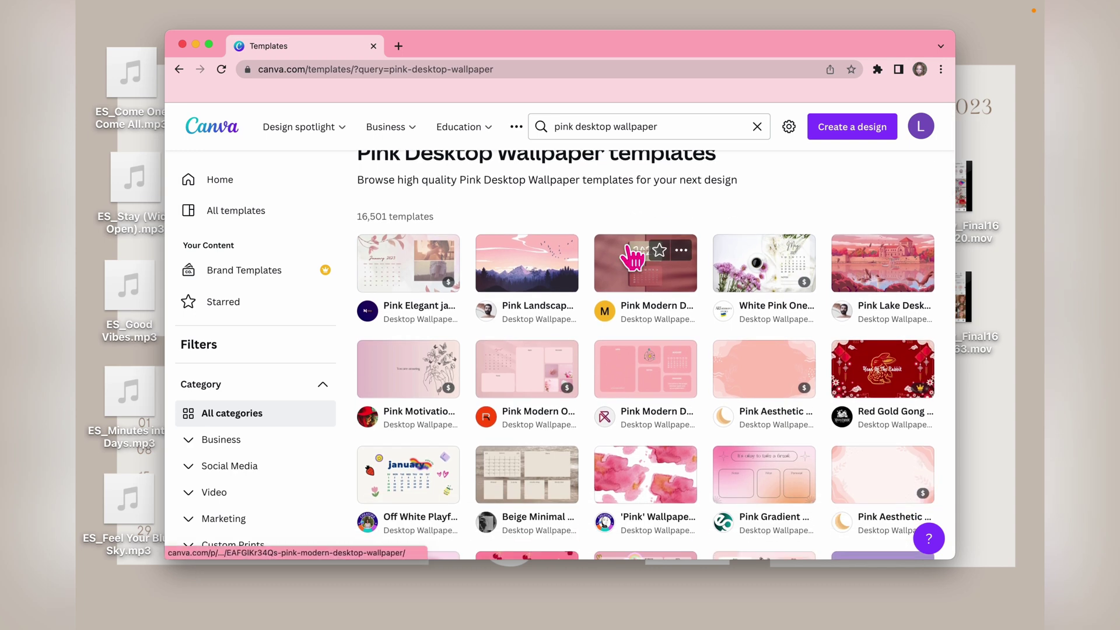
pyautogui.scroll(-5, 628, 247)
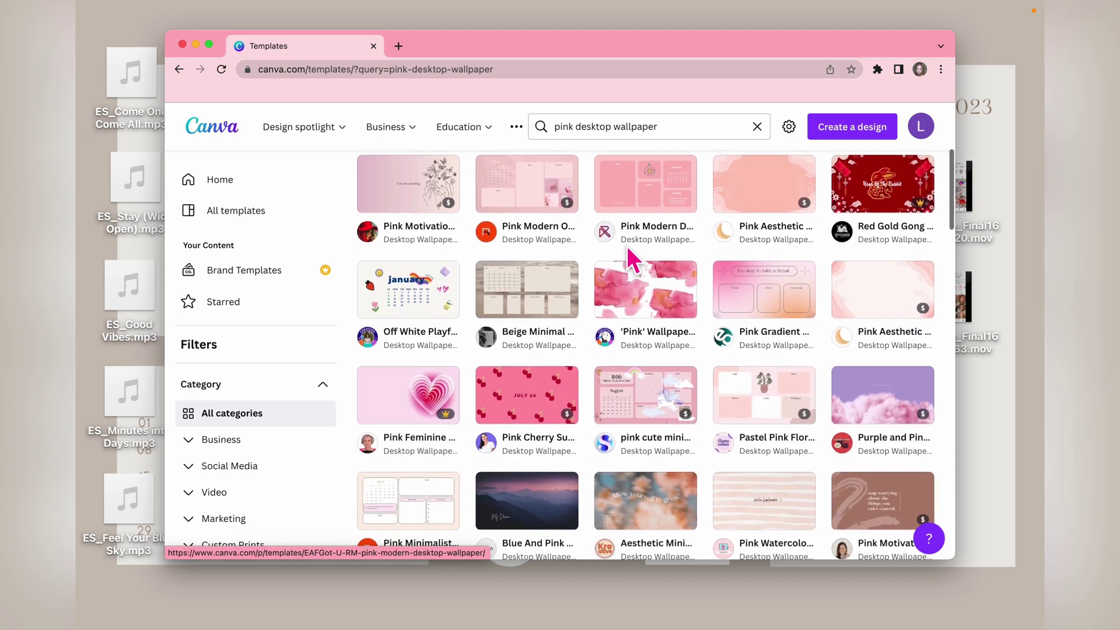
pyautogui.scroll(-7, 627, 247)
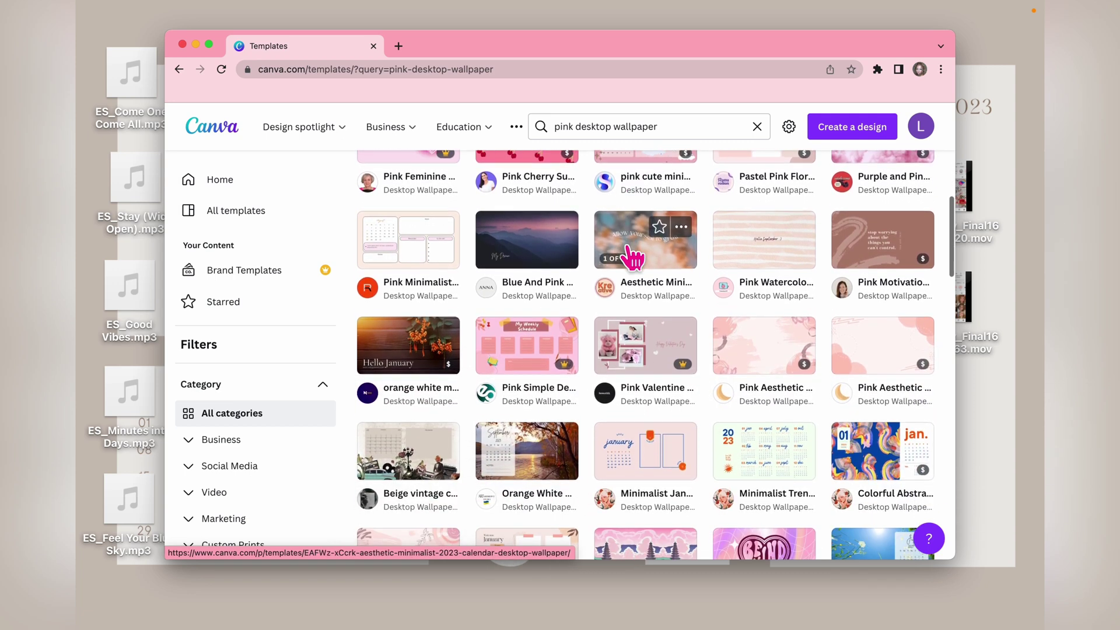
pyautogui.scroll(-5, 628, 248)
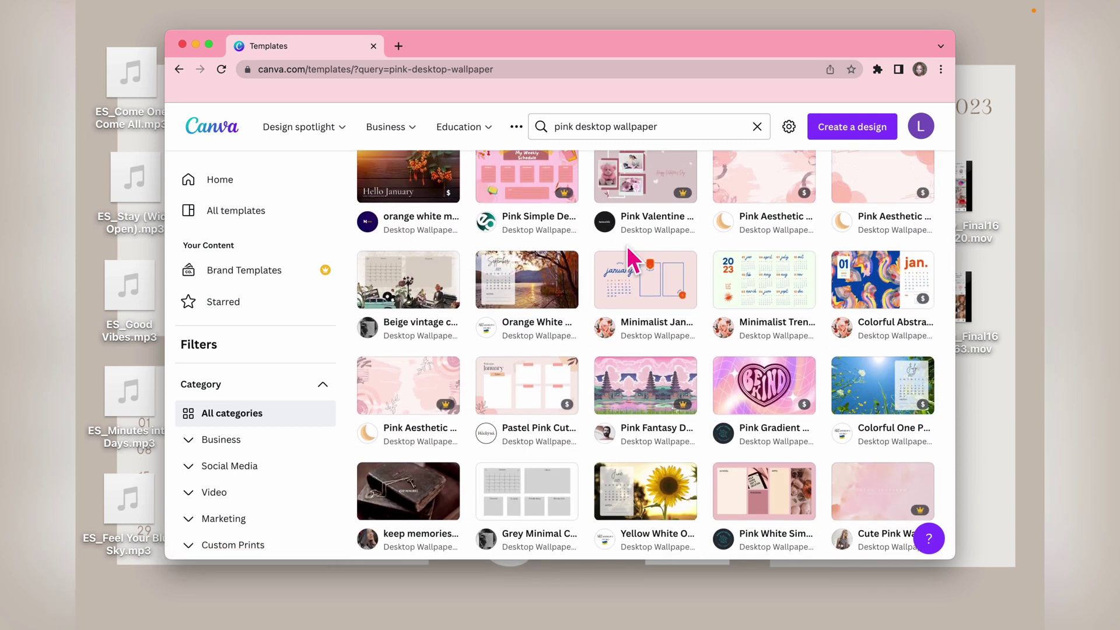
pyautogui.scroll(-2, 628, 246)
pyautogui.click(760, 371)
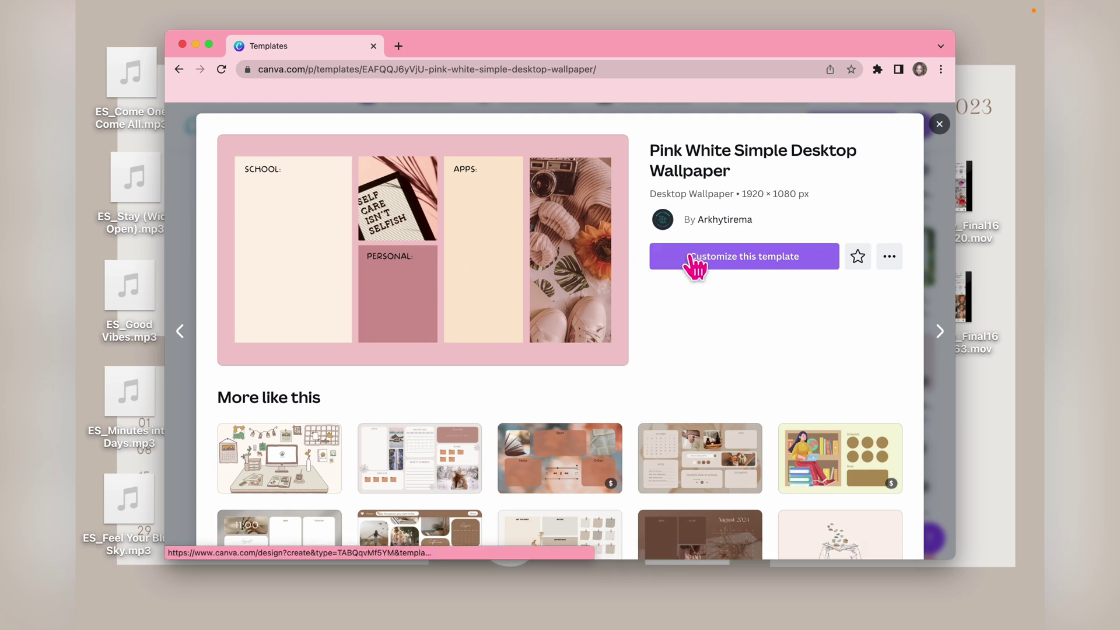
pyautogui.click(187, 73)
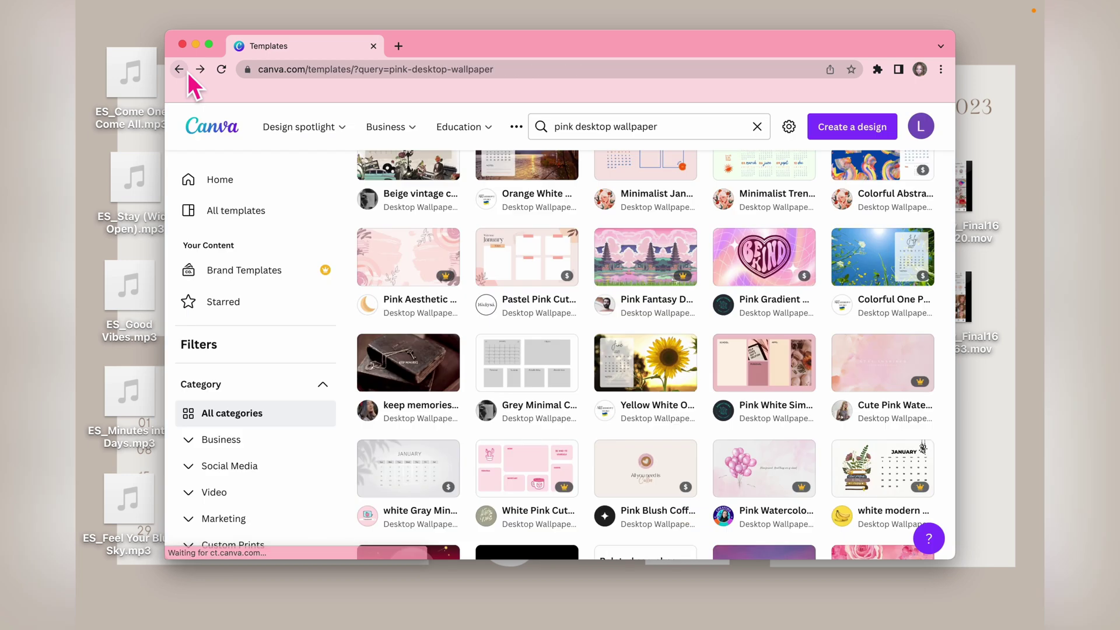
# Step: Add 'january calendar' to the pink search and preview the Beige Brown Minimalist Elegant template
pyautogui.click(576, 132)
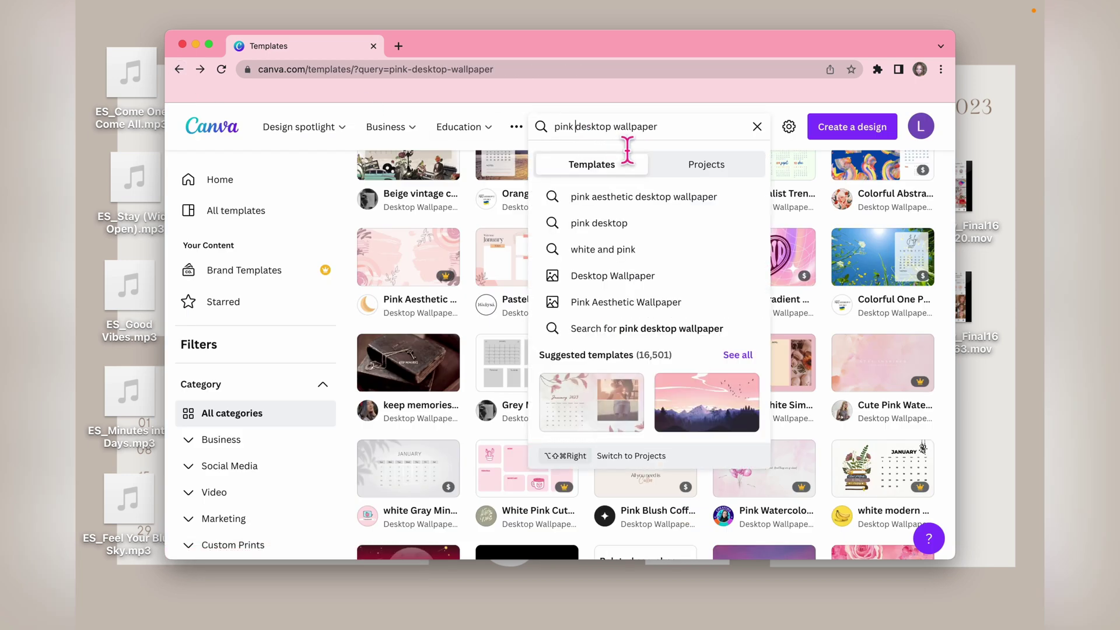
pyautogui.write('january calendar')
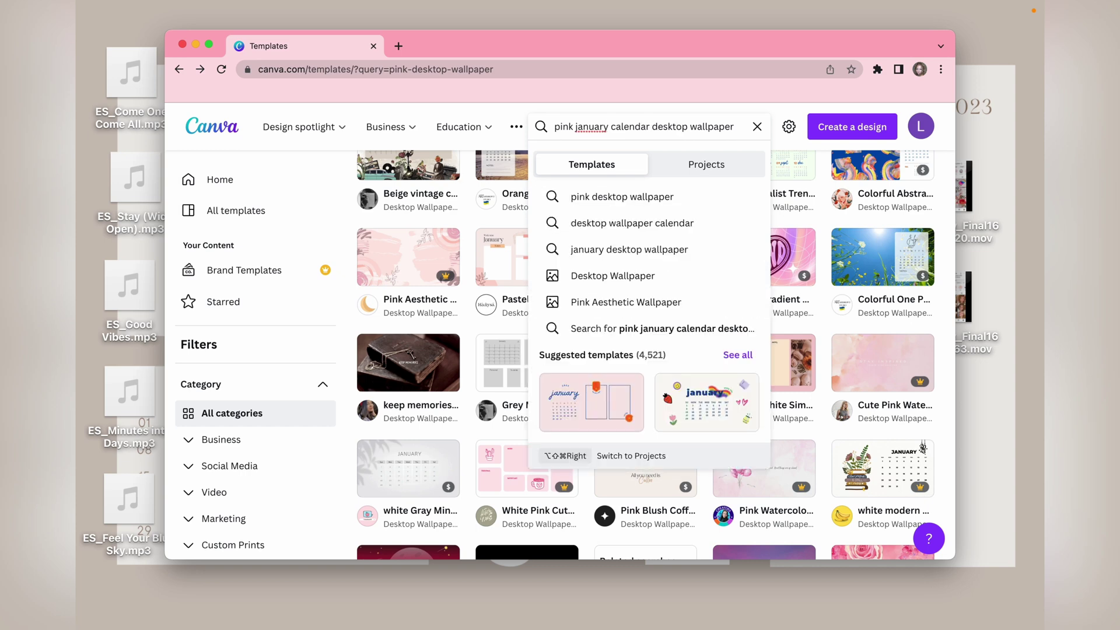
pyautogui.press('Return')
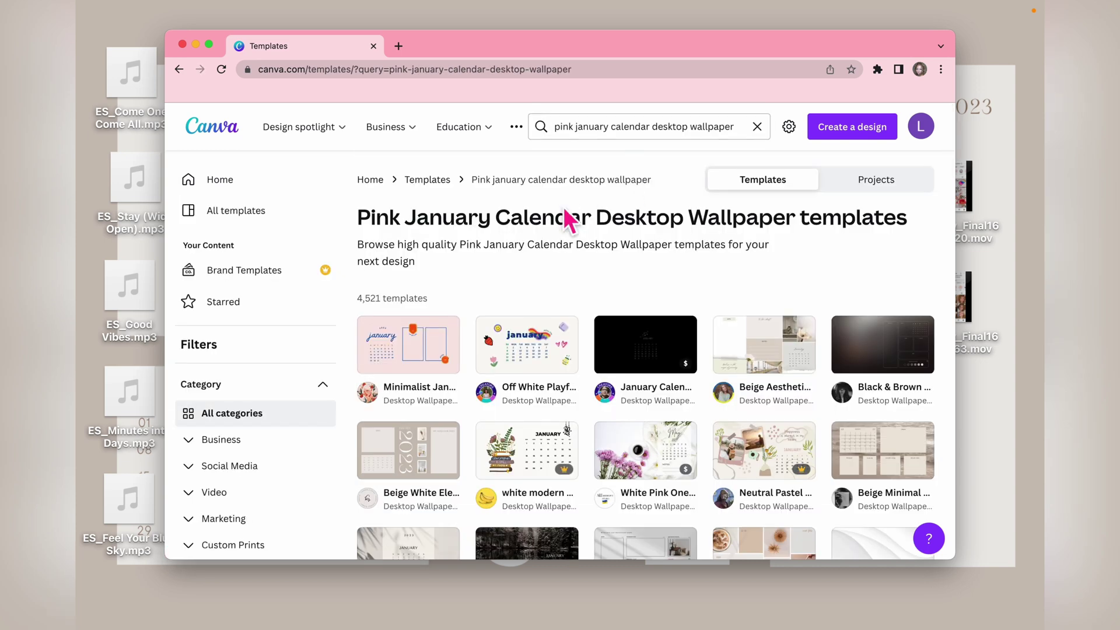
pyautogui.scroll(-2, 558, 273)
pyautogui.scroll(-1, 558, 273)
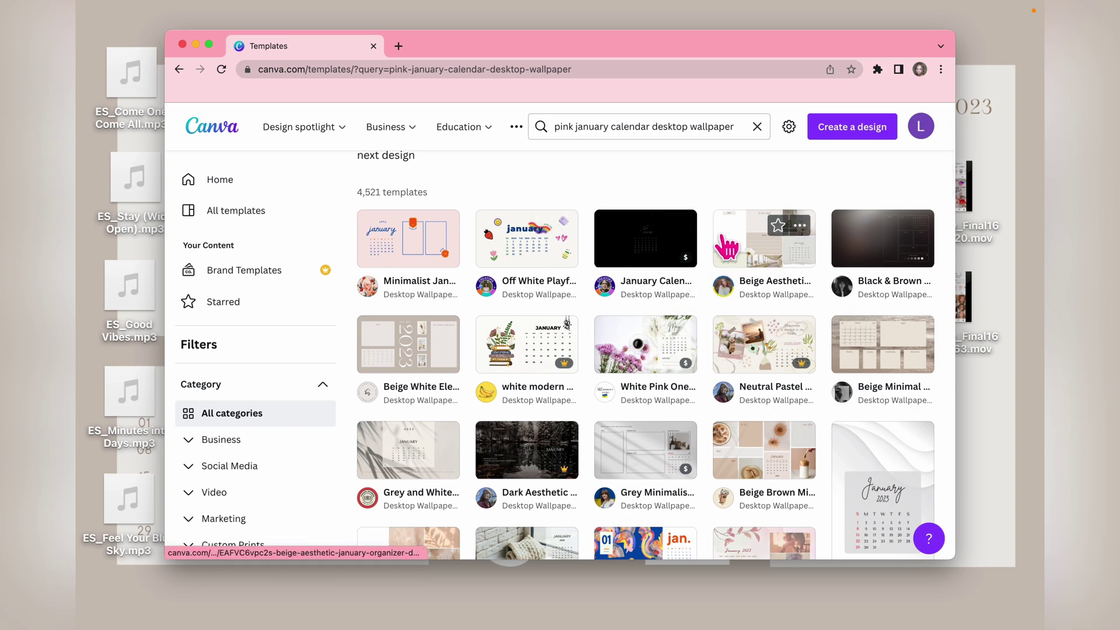
pyautogui.scroll(-2, 723, 256)
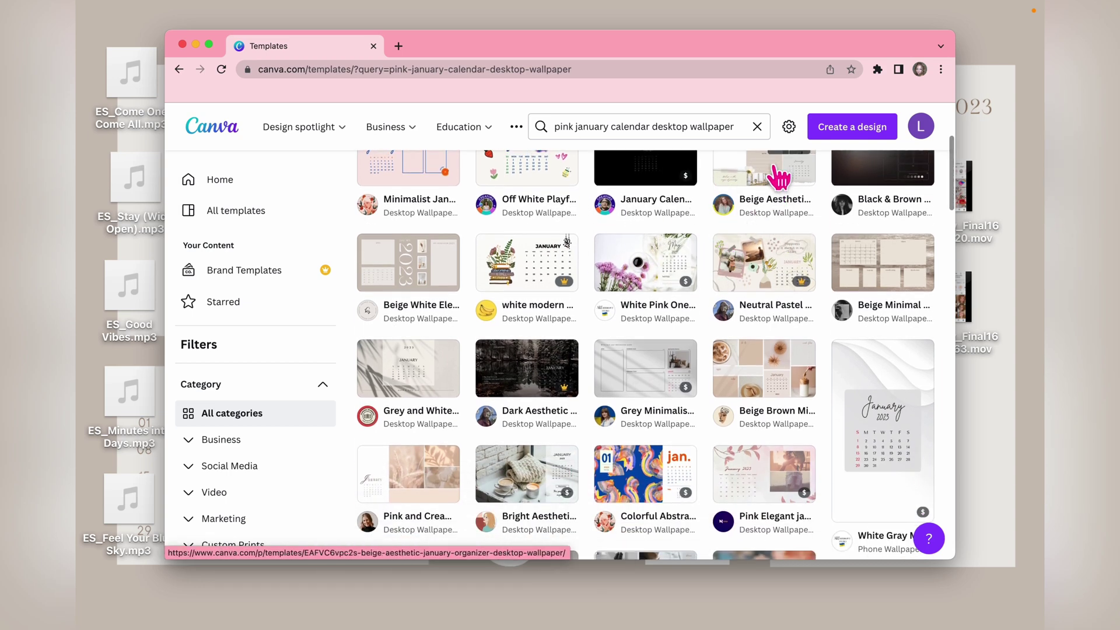
pyautogui.click(729, 382)
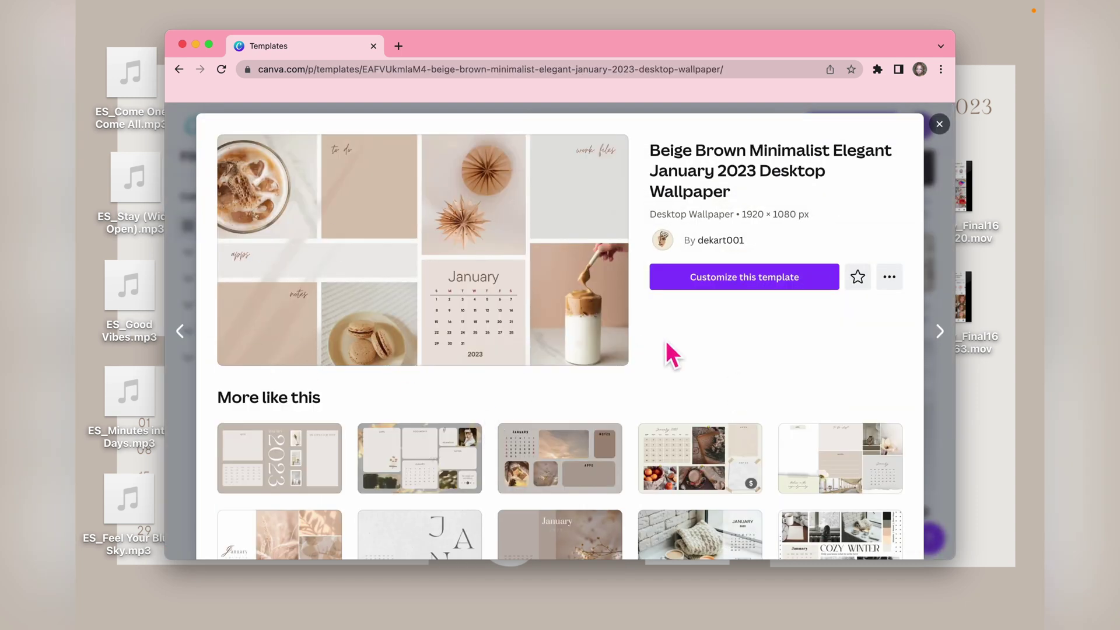
# Step: Customize the Beige Brown January 2023 template and select its 'to do' box
pyautogui.click(736, 282)
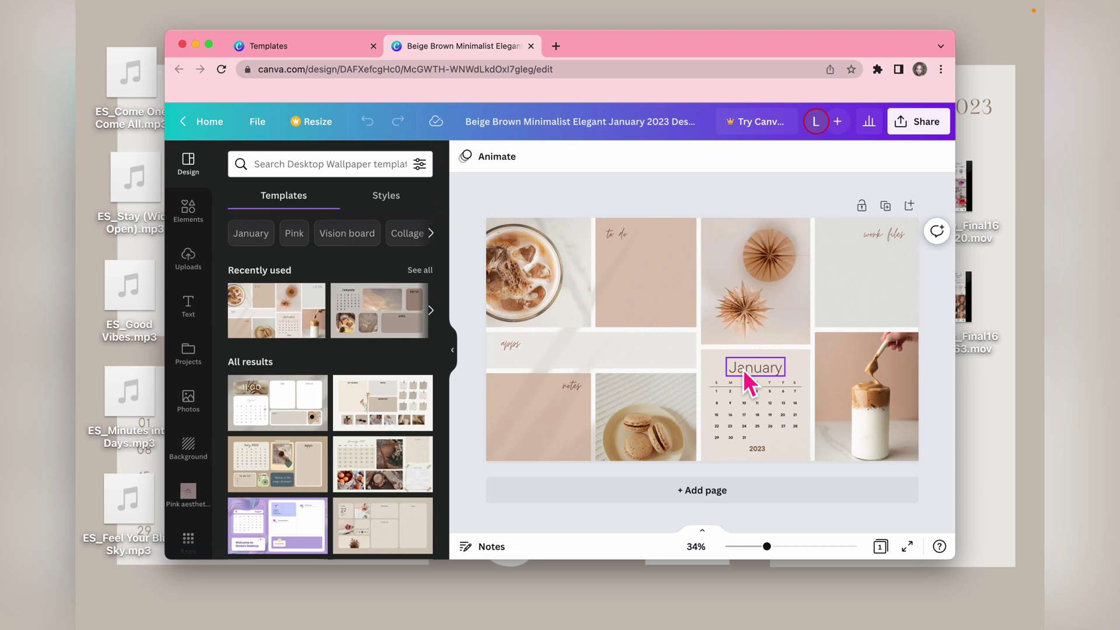
pyautogui.click(618, 309)
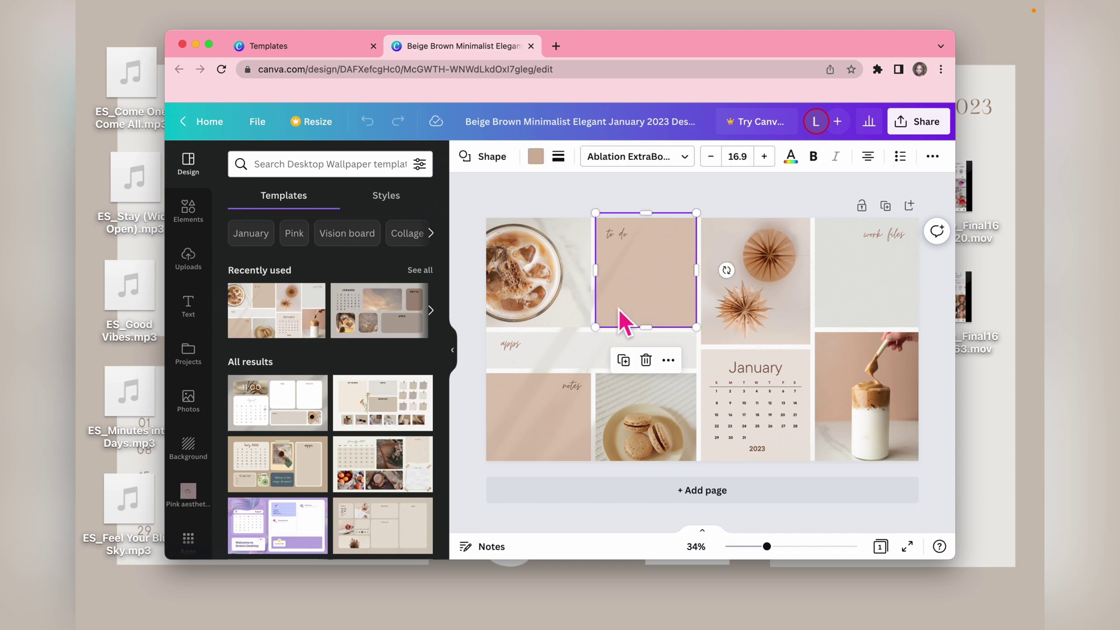
# Step: Start a brand colour palette and add a new blue colour to it
pyautogui.click(536, 158)
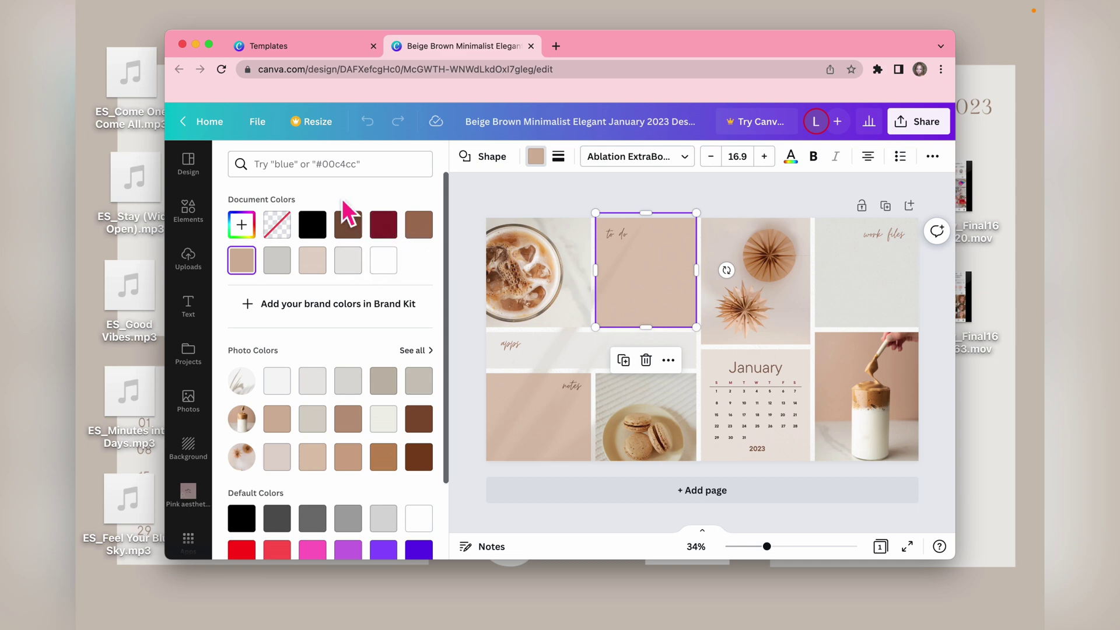
pyautogui.scroll(-3, 337, 418)
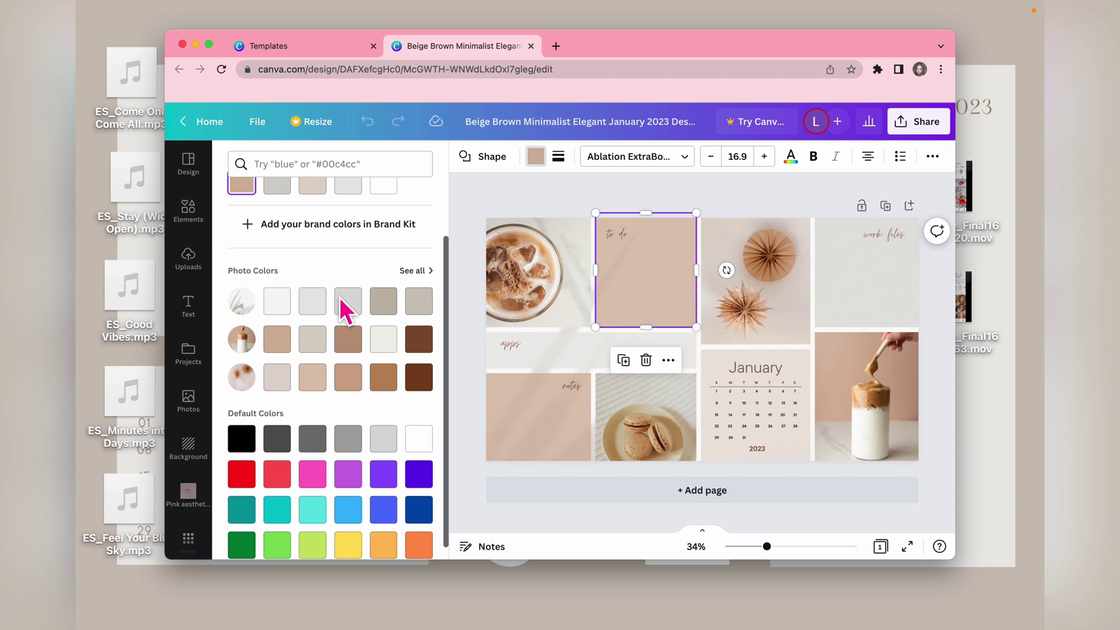
pyautogui.scroll(-1, 341, 353)
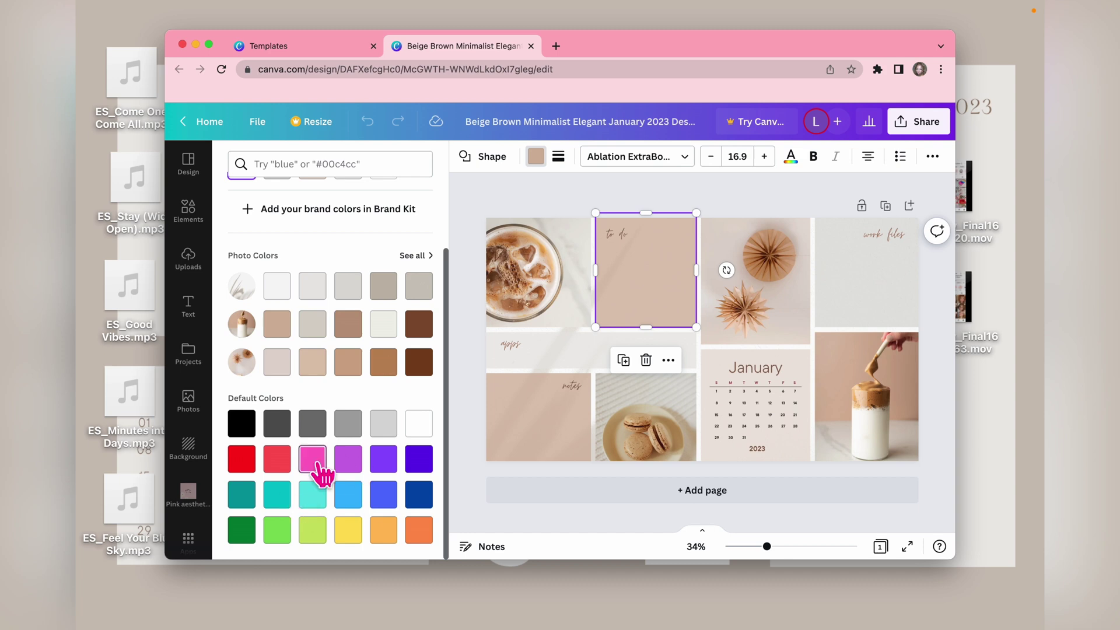
pyautogui.click(249, 210)
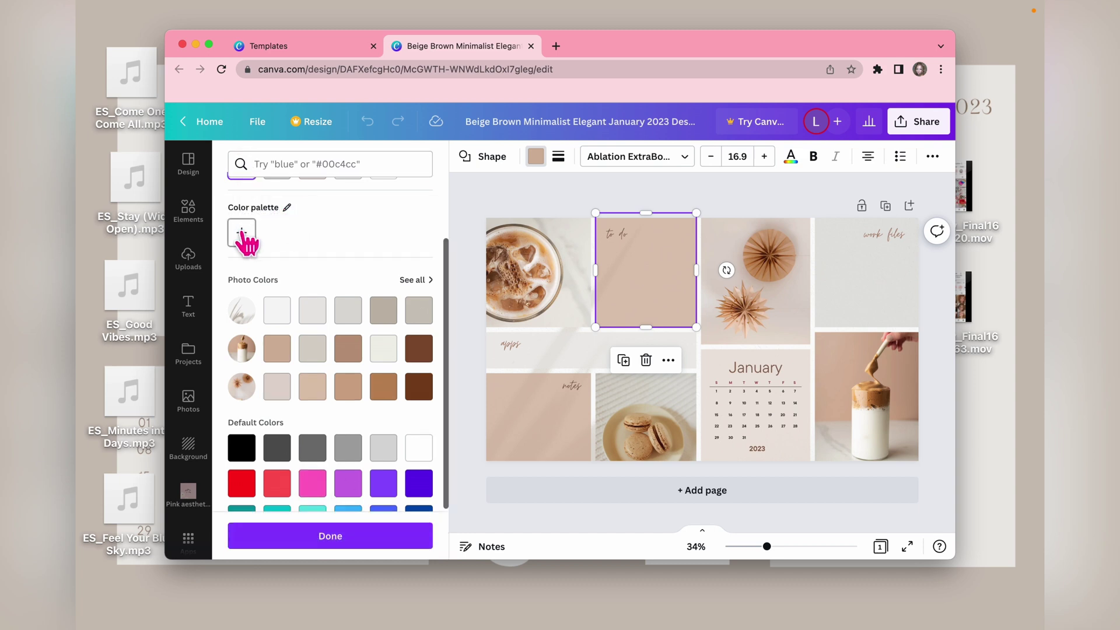
pyautogui.click(241, 232)
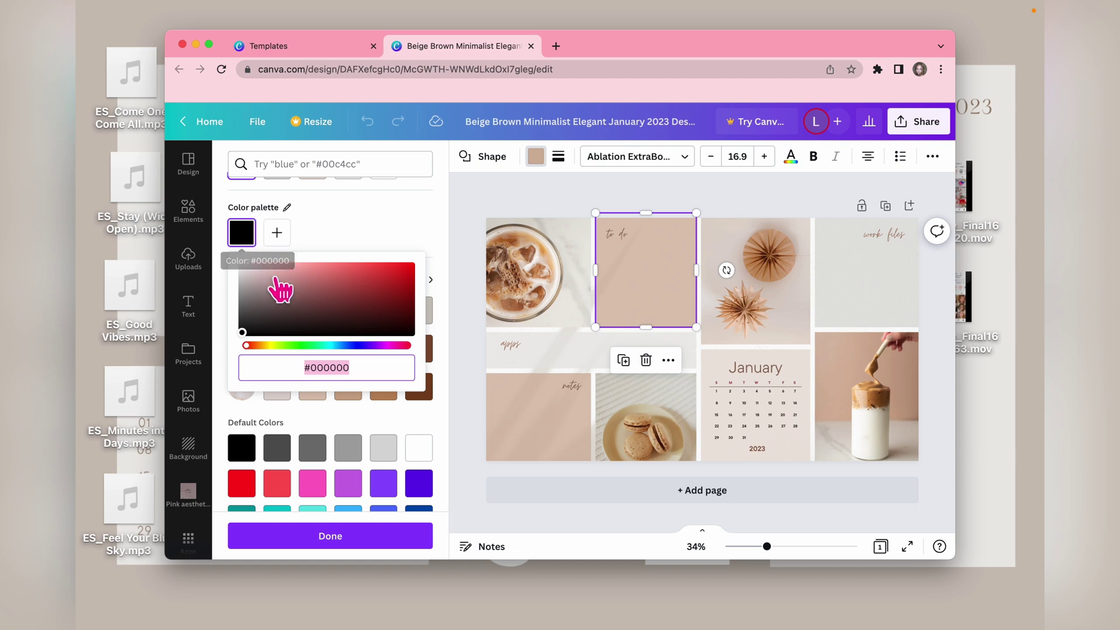
pyautogui.click(292, 286)
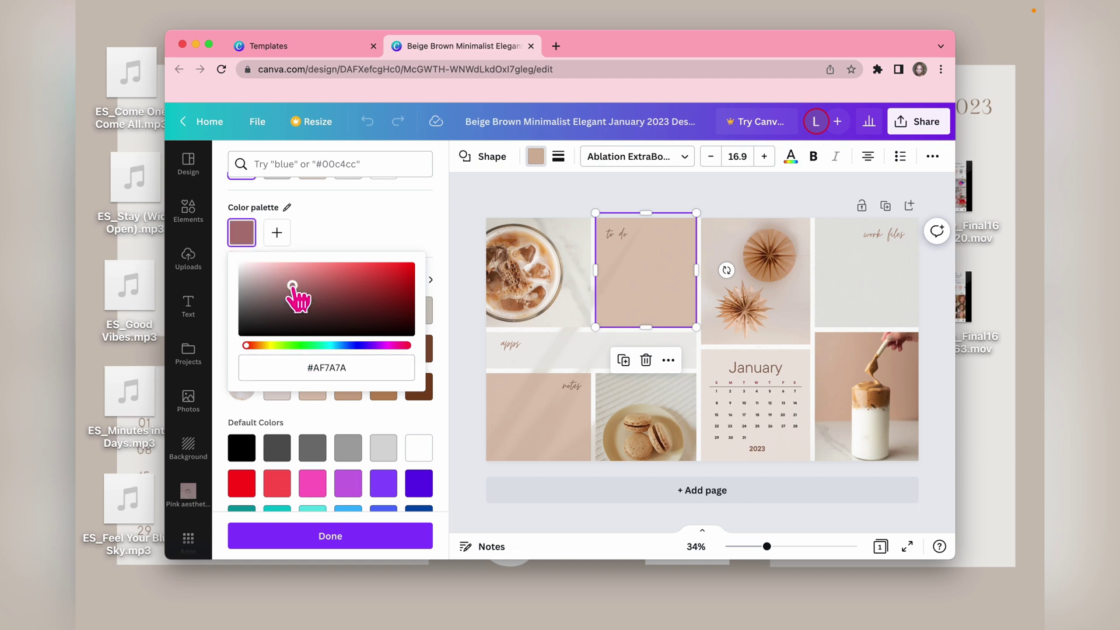
pyautogui.moveTo(307, 286); pyautogui.dragTo(335, 291)
pyautogui.click(305, 345)
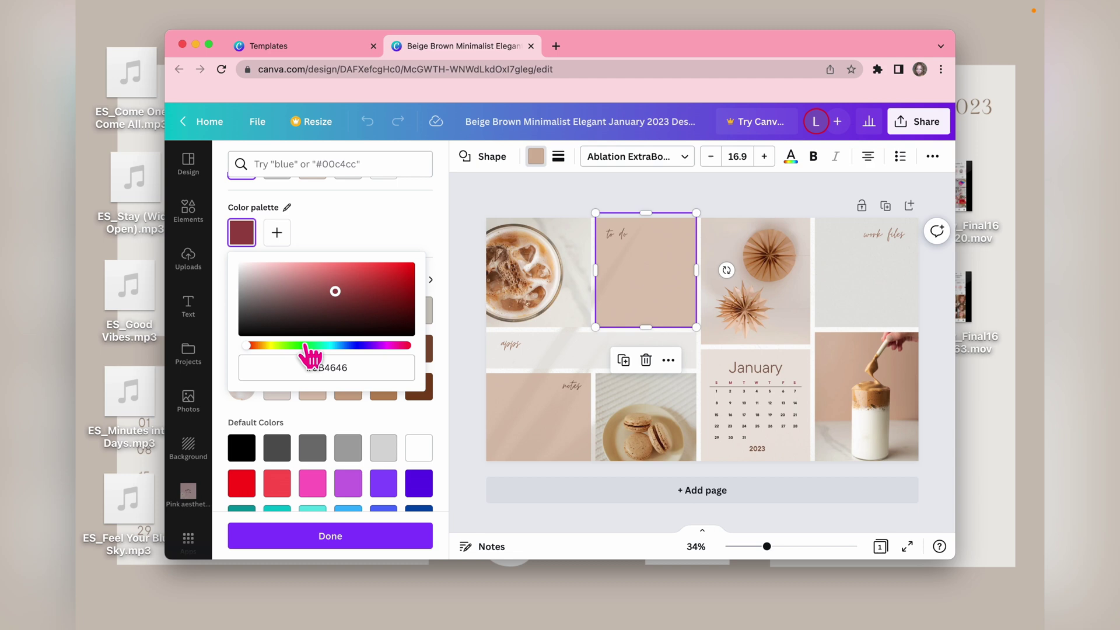
pyautogui.click(342, 345)
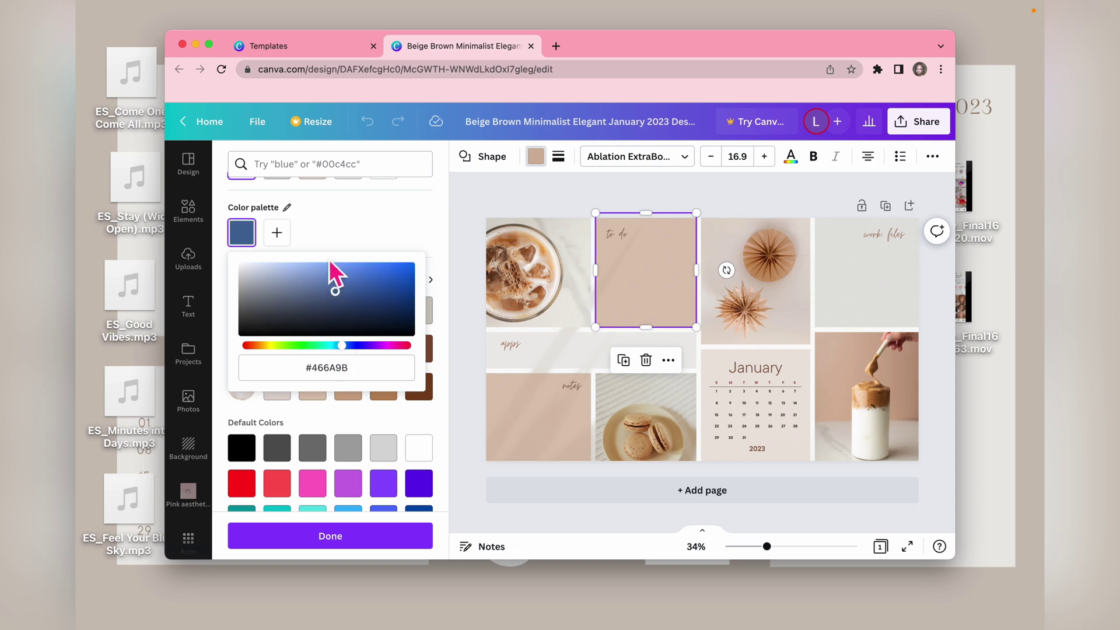
pyautogui.click(364, 237)
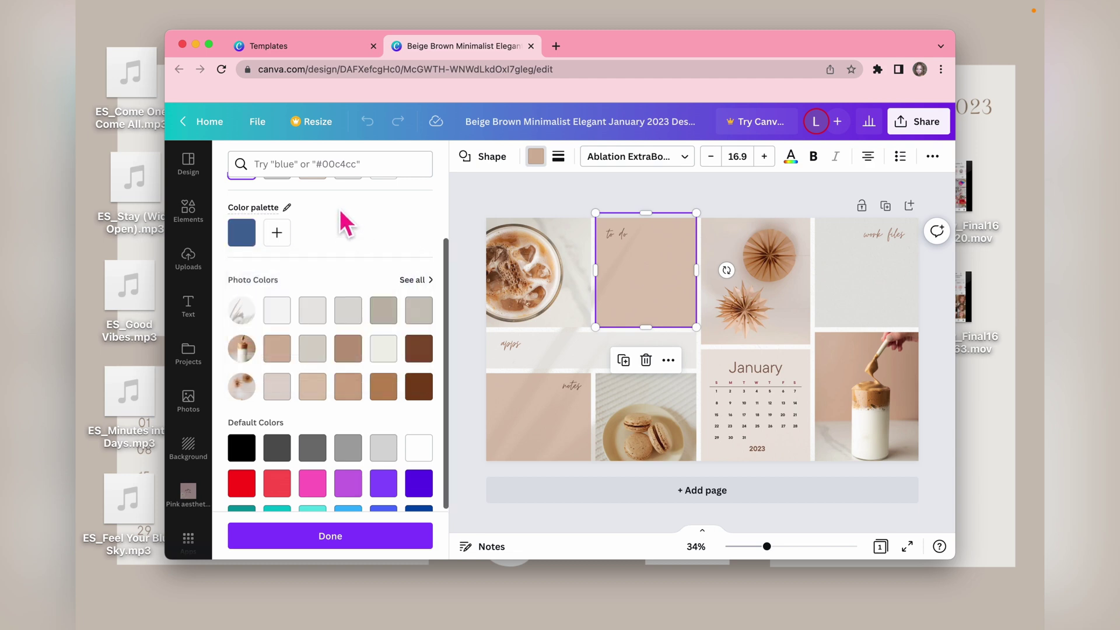
# Step: Try grey and beige on the to do box, then set the palette blue to #2A5186
pyautogui.scroll(3, 339, 209)
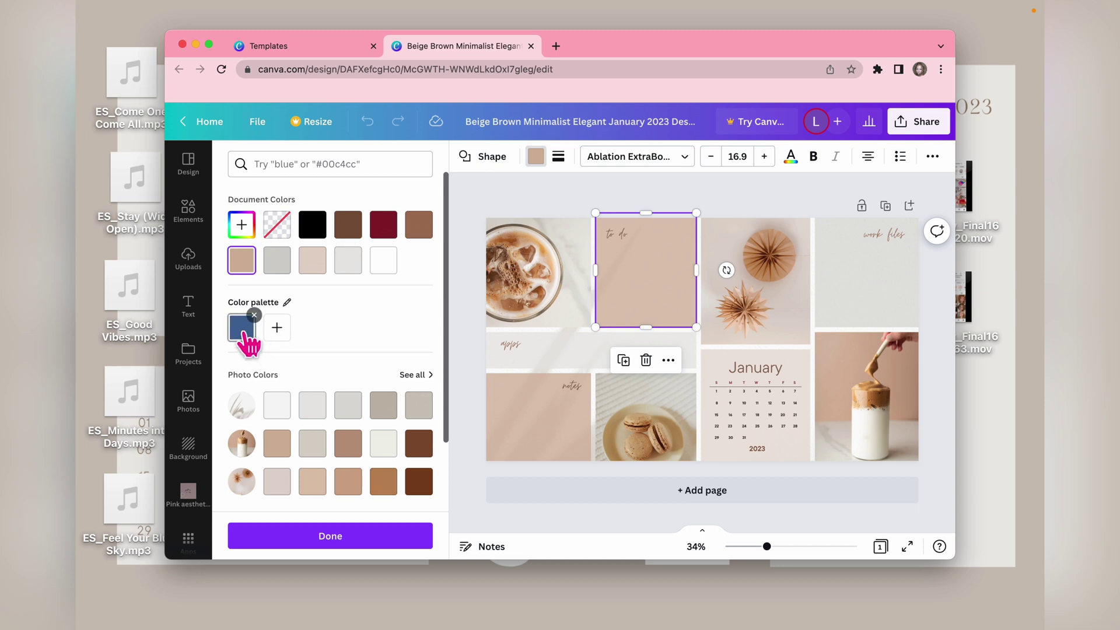
pyautogui.click(276, 266)
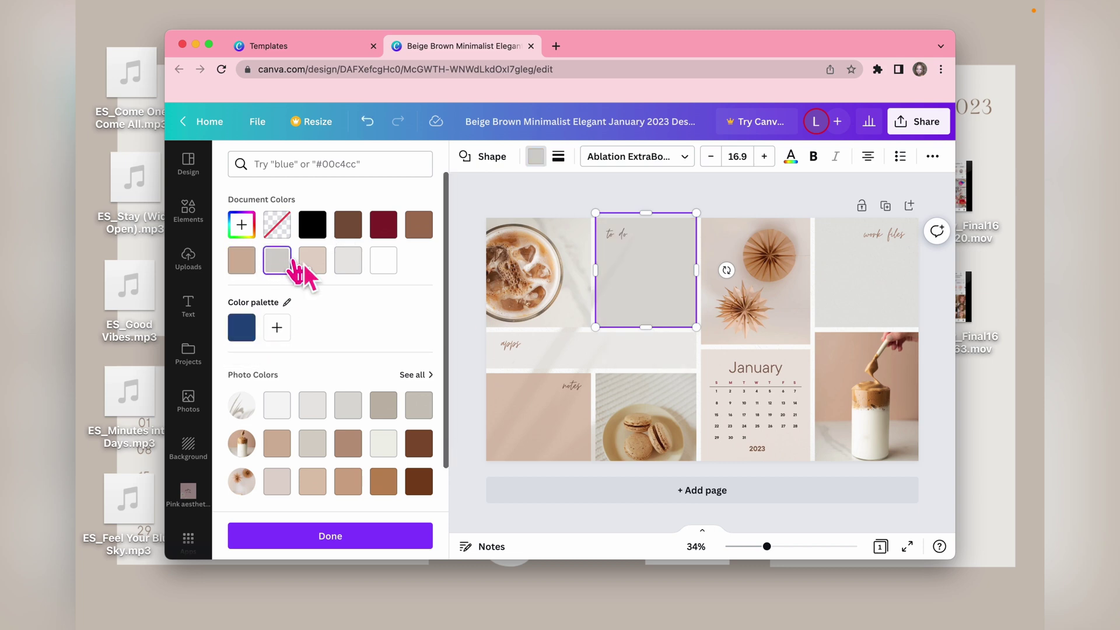
pyautogui.click(321, 270)
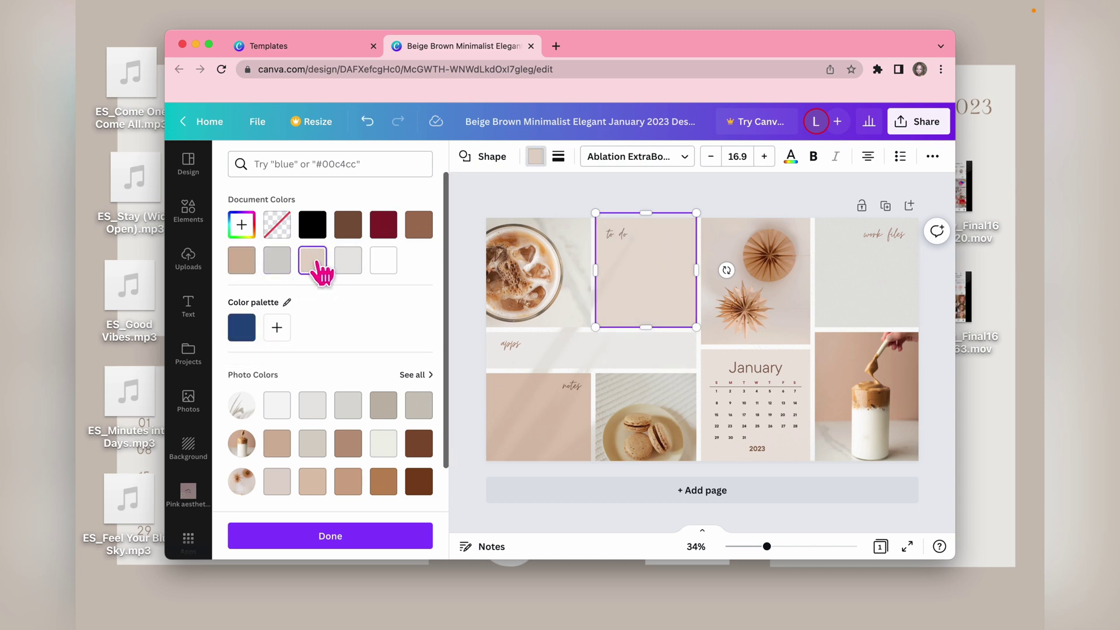
pyautogui.click(348, 262)
pyautogui.click(241, 329)
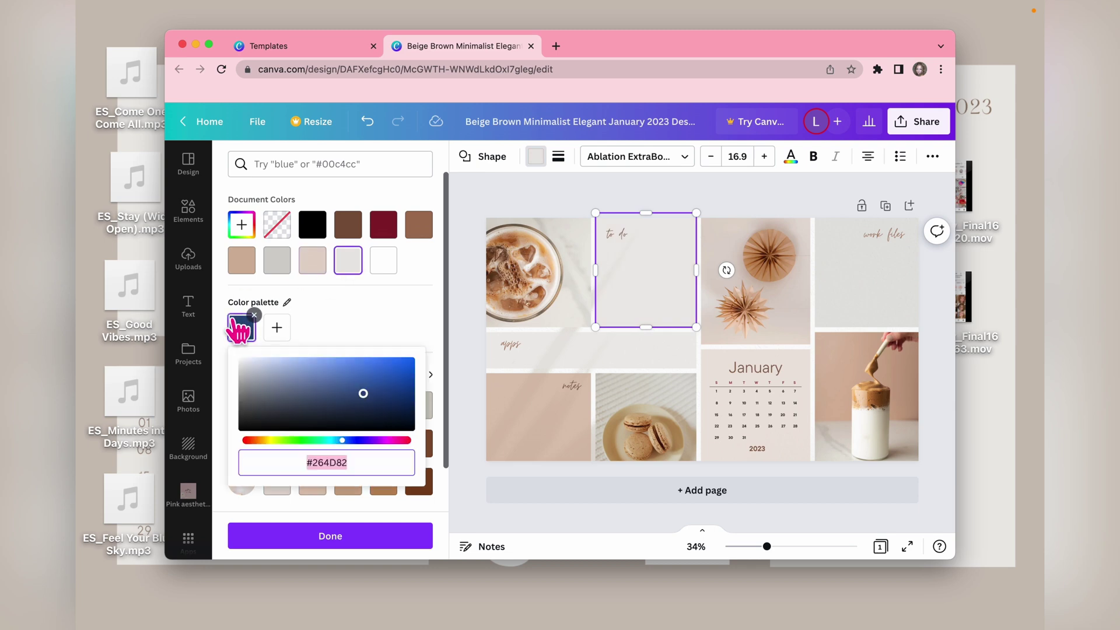
pyautogui.click(359, 392)
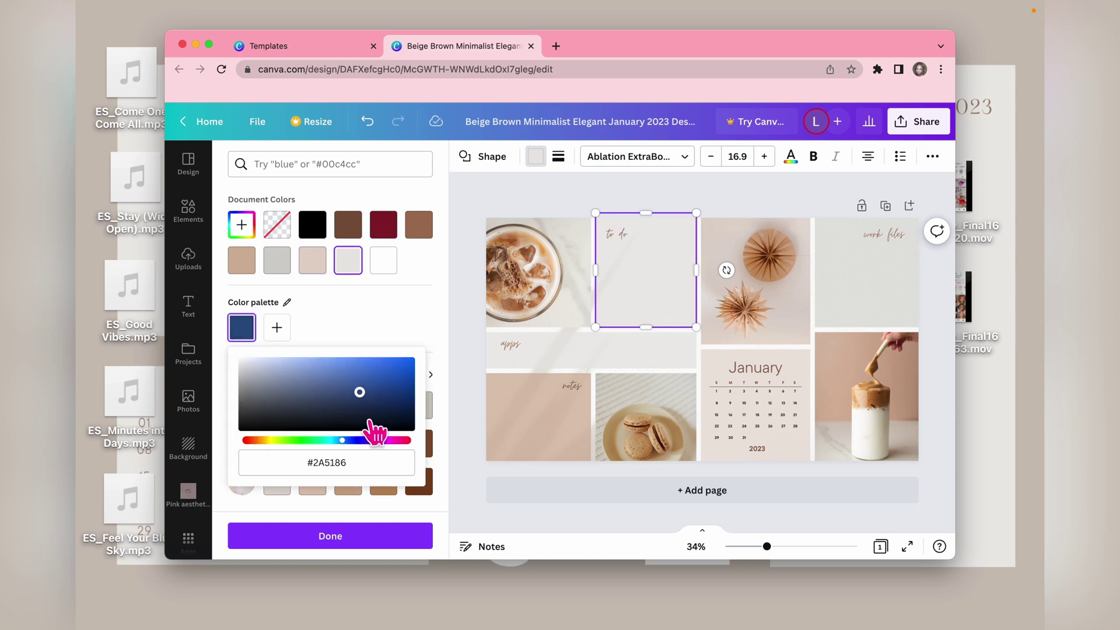
pyautogui.click(350, 536)
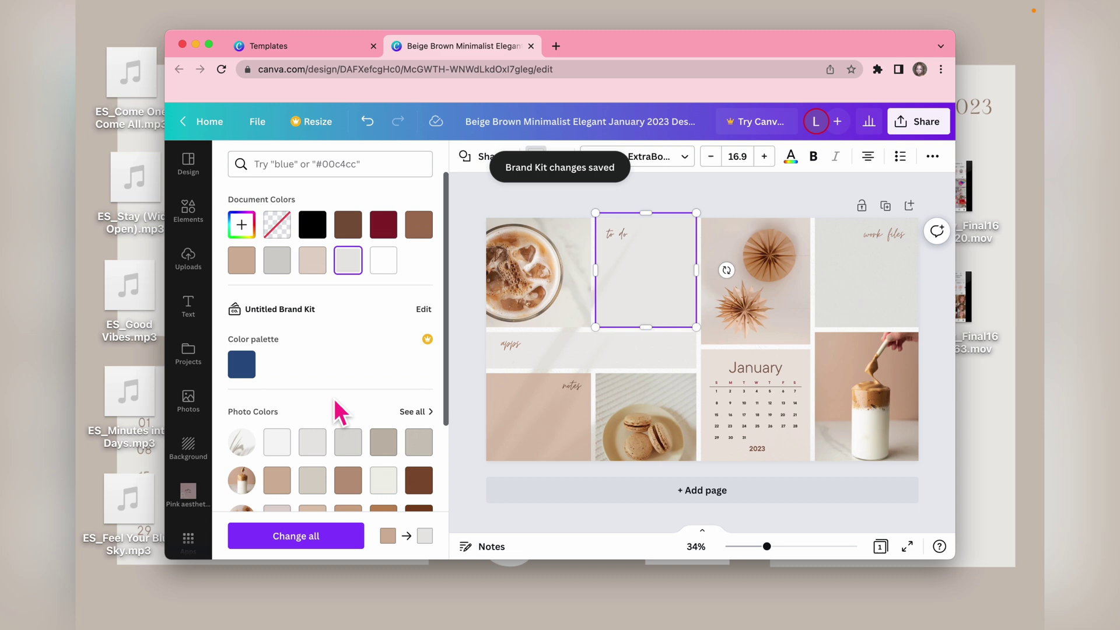
# Step: Try blue, tan, beige, dark grey and pink fills on the to do box
pyautogui.click(244, 364)
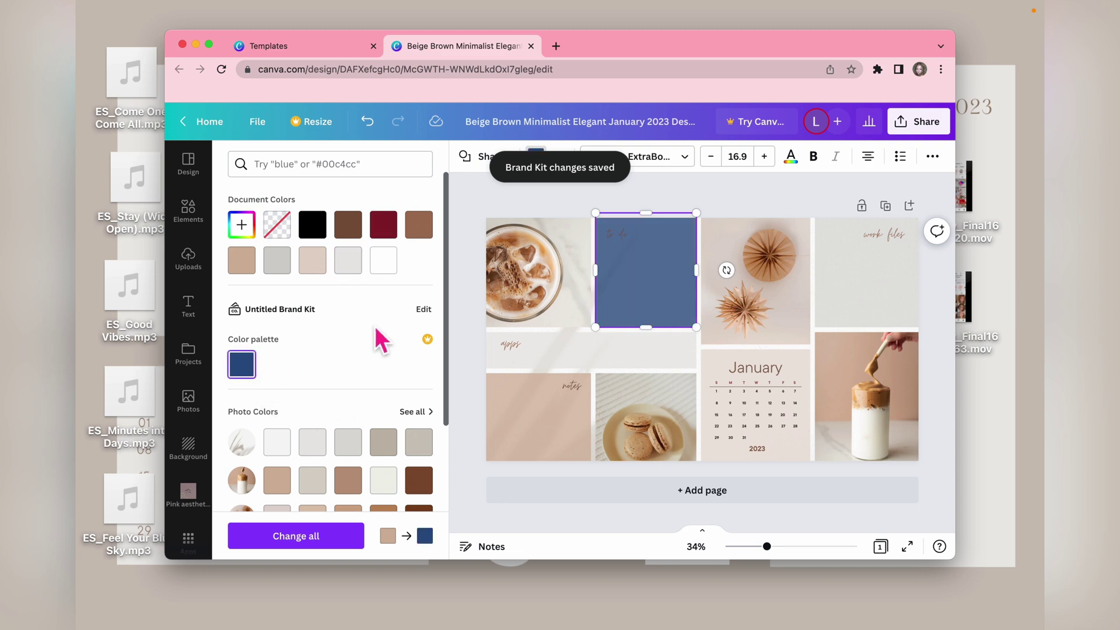
pyautogui.click(244, 263)
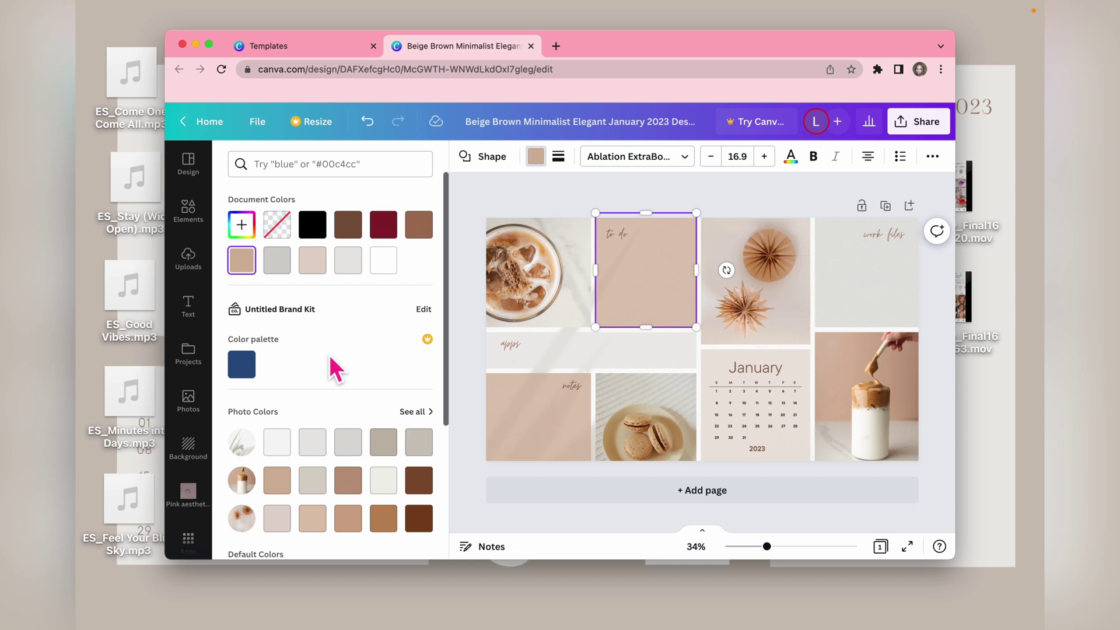
pyautogui.scroll(-3, 329, 373)
pyautogui.click(312, 440)
pyautogui.scroll(-2, 400, 395)
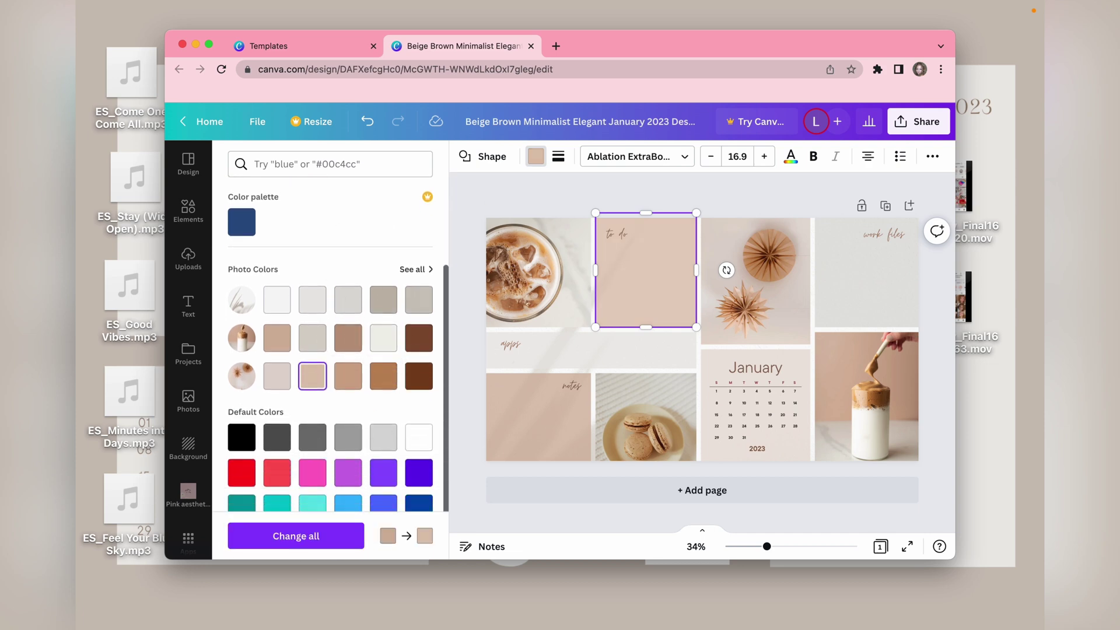
pyautogui.click(273, 441)
pyautogui.click(310, 471)
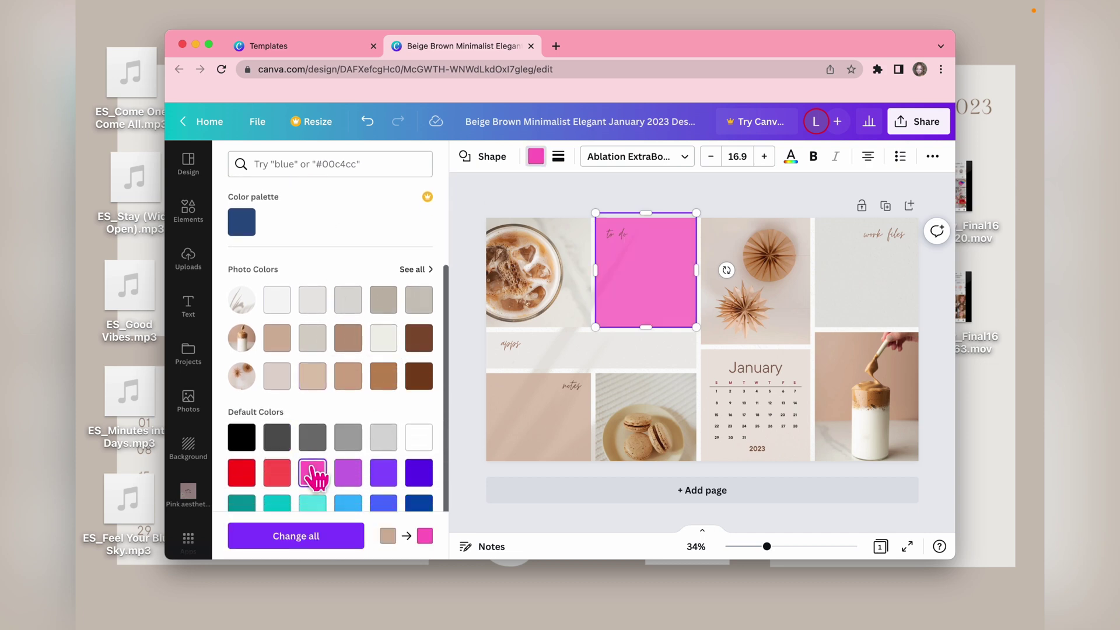
pyautogui.click(567, 279)
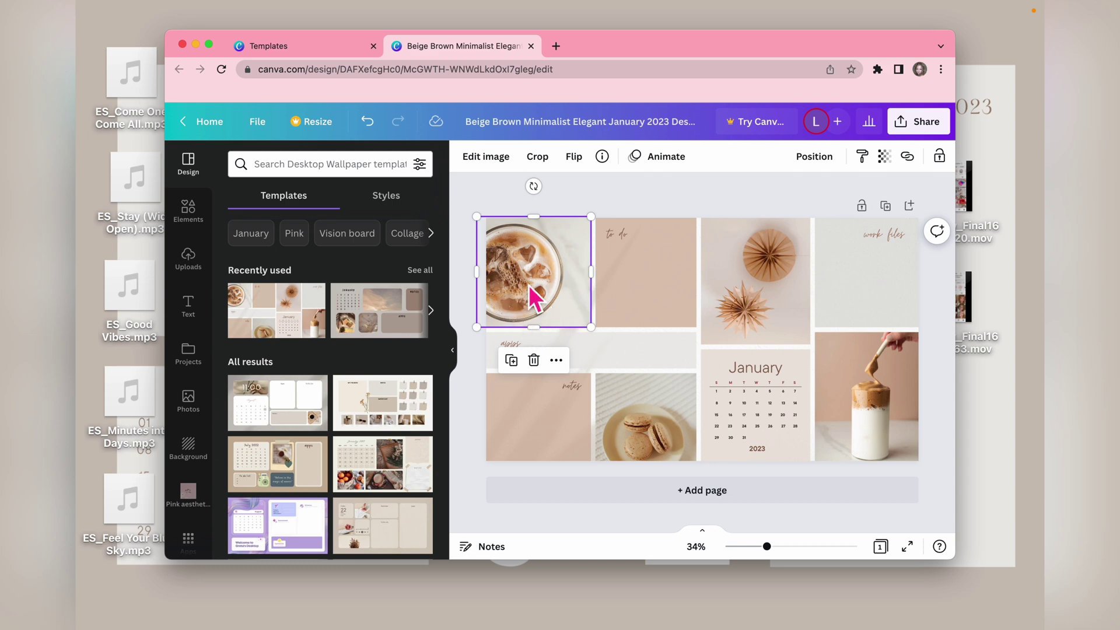
pyautogui.click(533, 360)
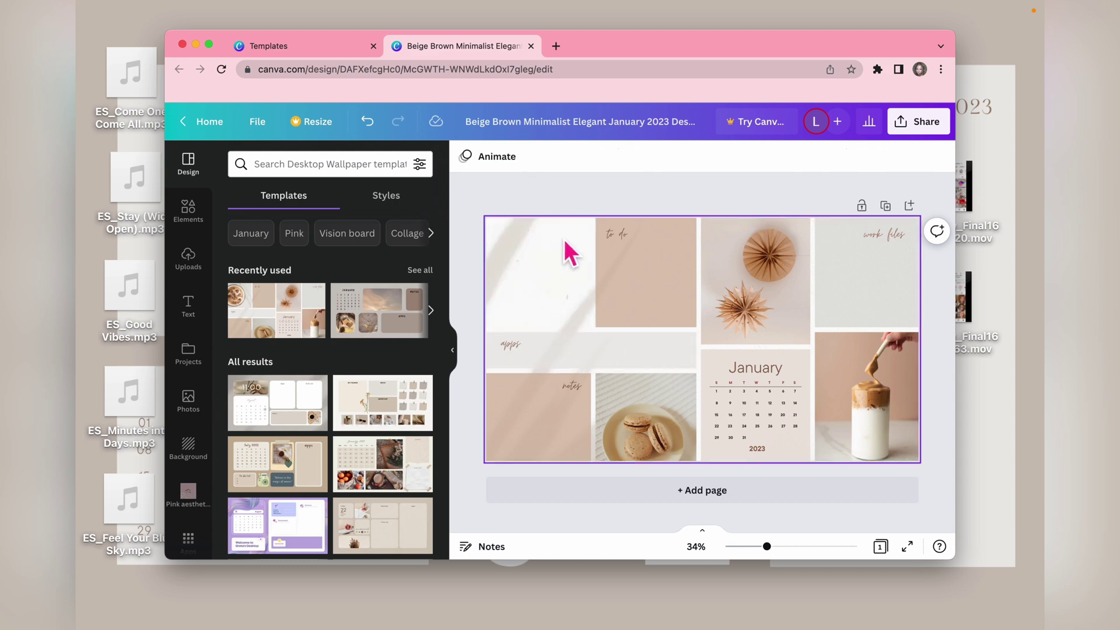
pyautogui.click(367, 122)
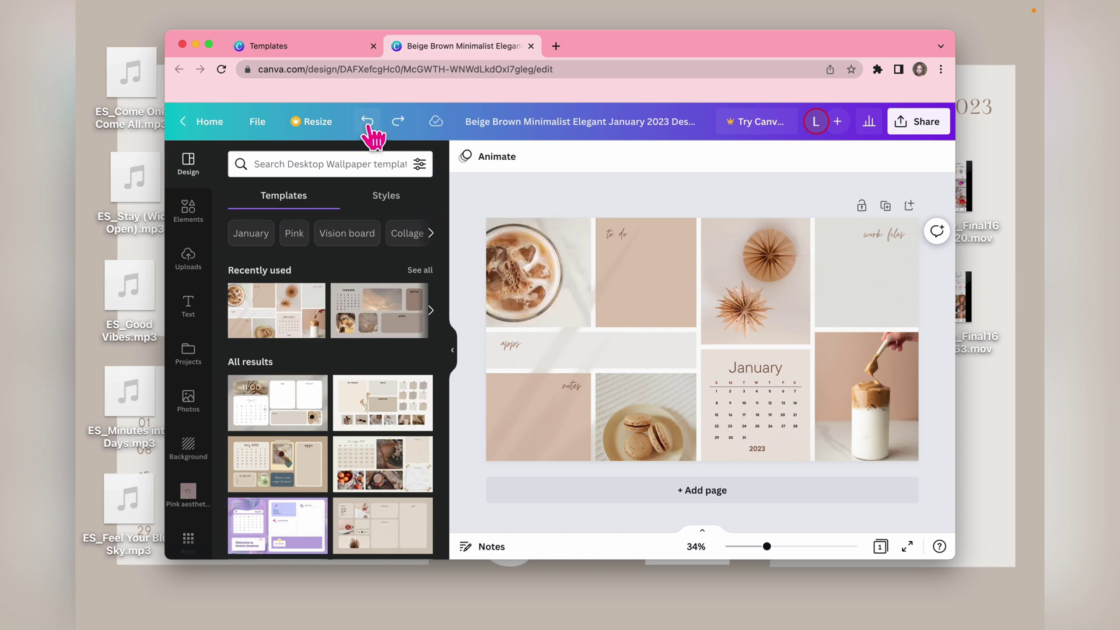
pyautogui.click(585, 251)
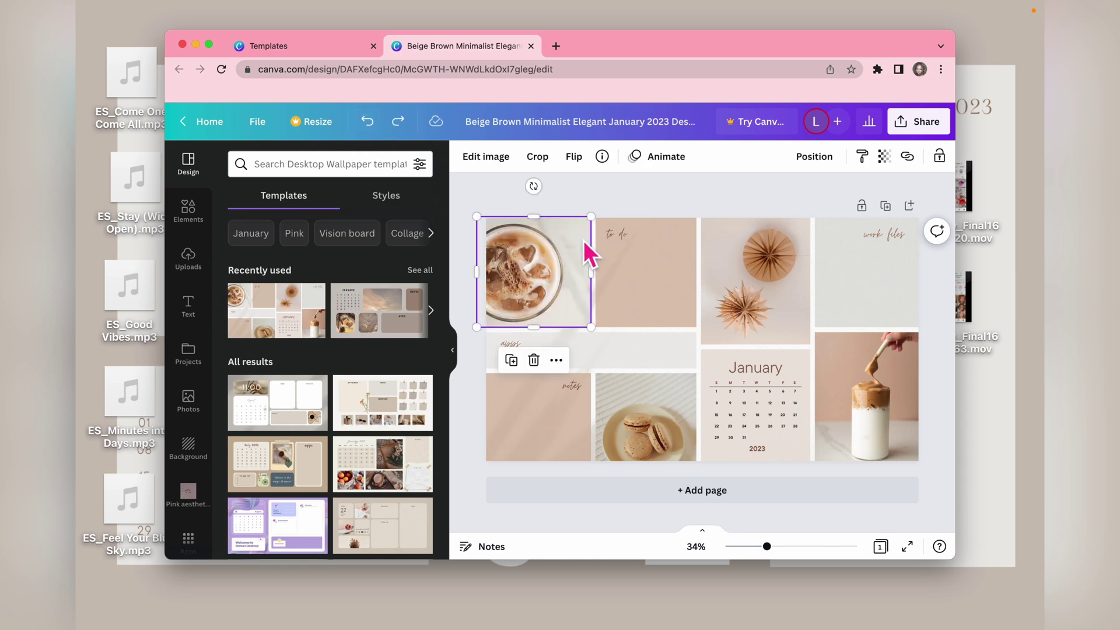
pyautogui.click(511, 361)
pyautogui.moveTo(538, 281); pyautogui.dragTo(593, 315)
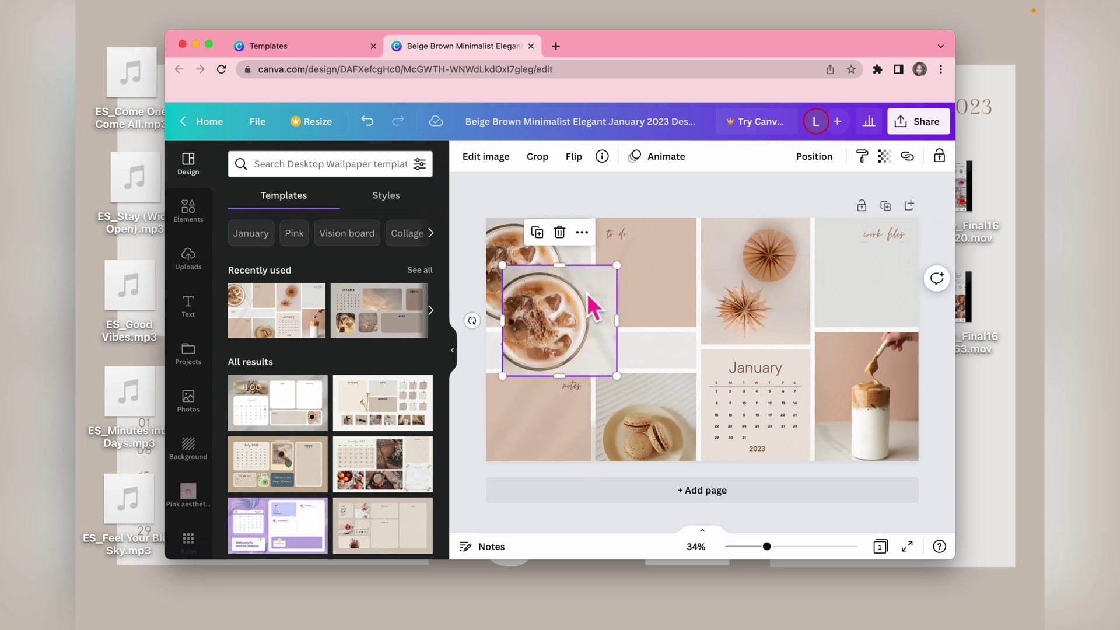
pyautogui.click(560, 236)
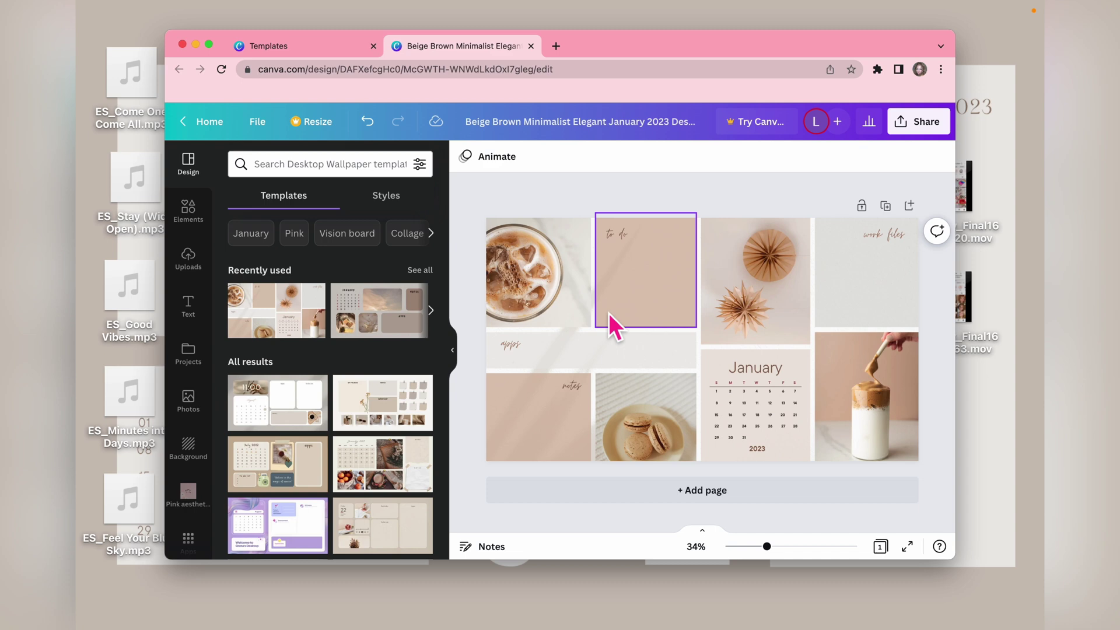
pyautogui.moveTo(637, 297)
pyautogui.mouseDown()
pyautogui.moveTo(582, 365)
pyautogui.moveTo(647, 307)
pyautogui.mouseUp()
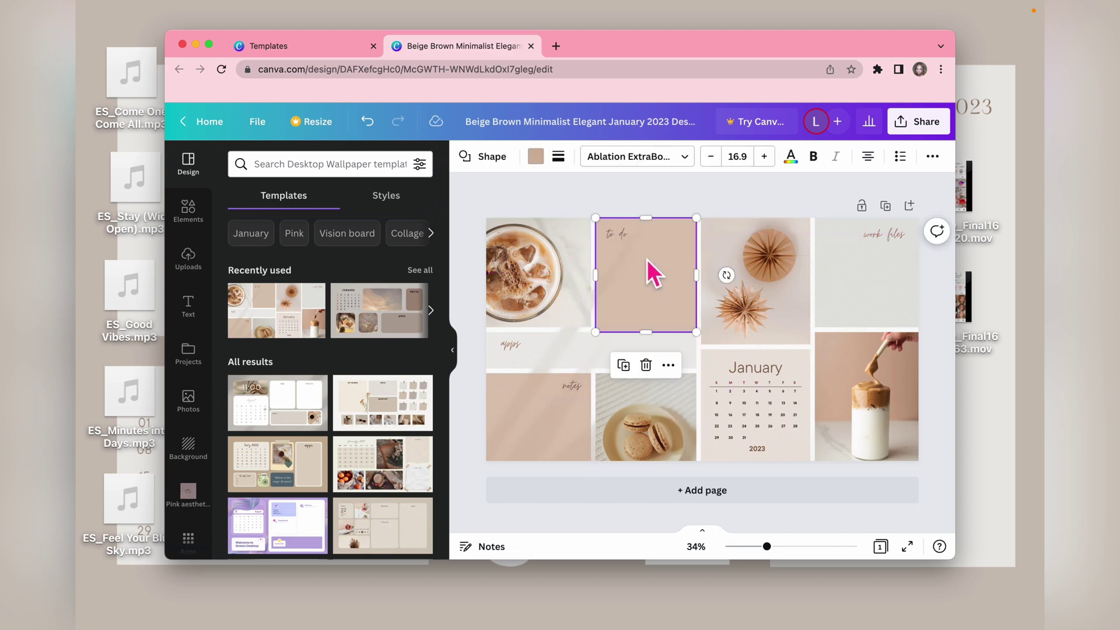
pyautogui.click(628, 245)
# Step: Change the 'to do' heading to NOTES and nudge it slightly right
pyautogui.click(629, 246)
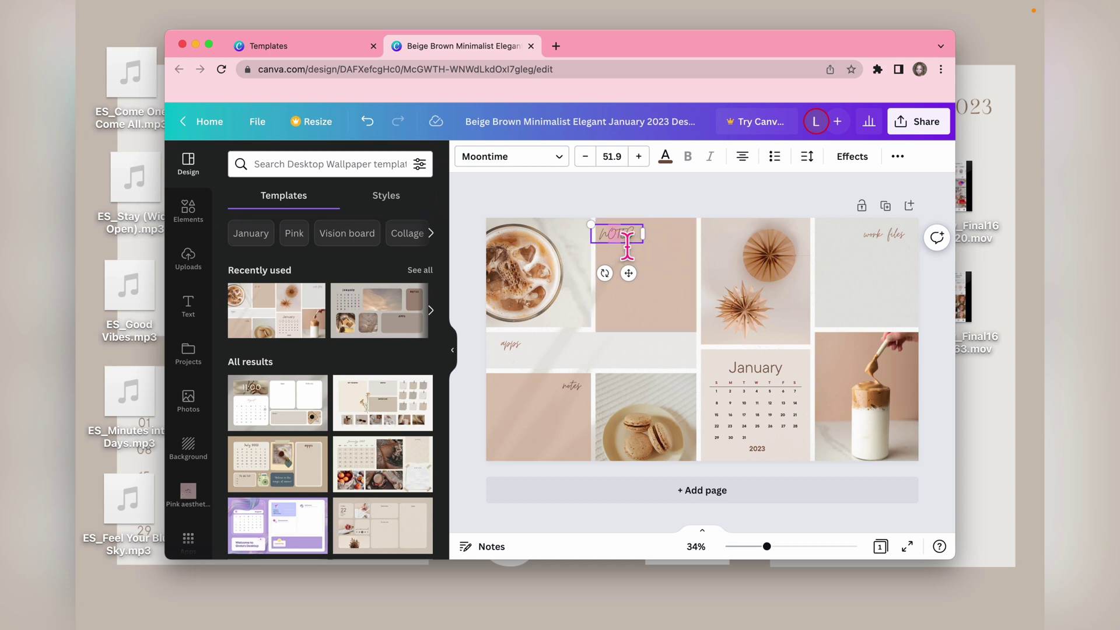
pyautogui.click(663, 260)
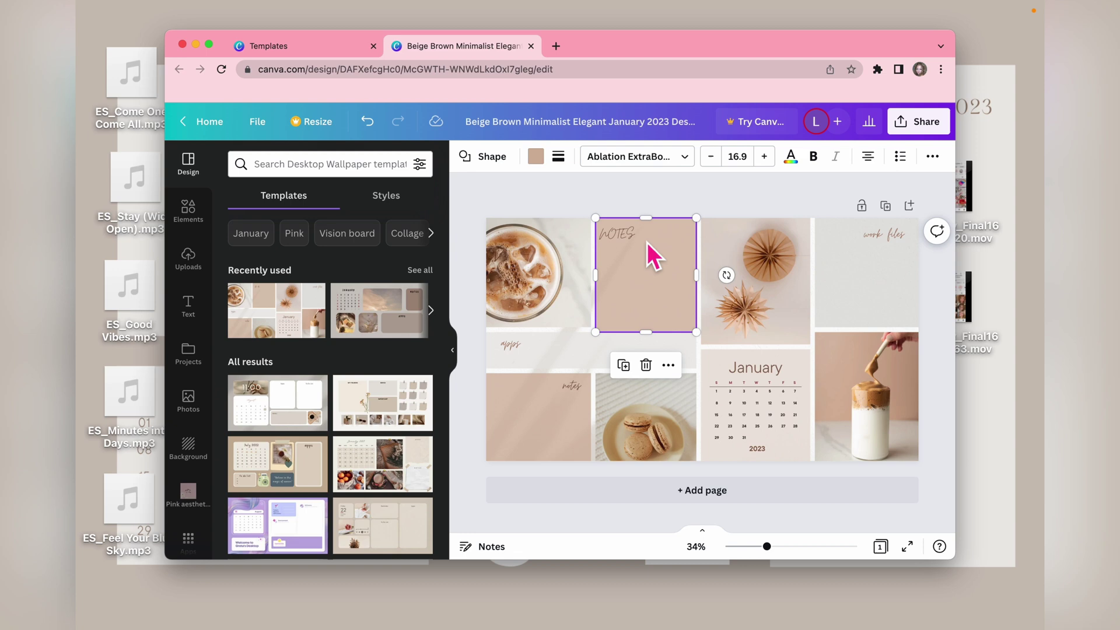
pyautogui.moveTo(643, 240); pyautogui.dragTo(657, 241)
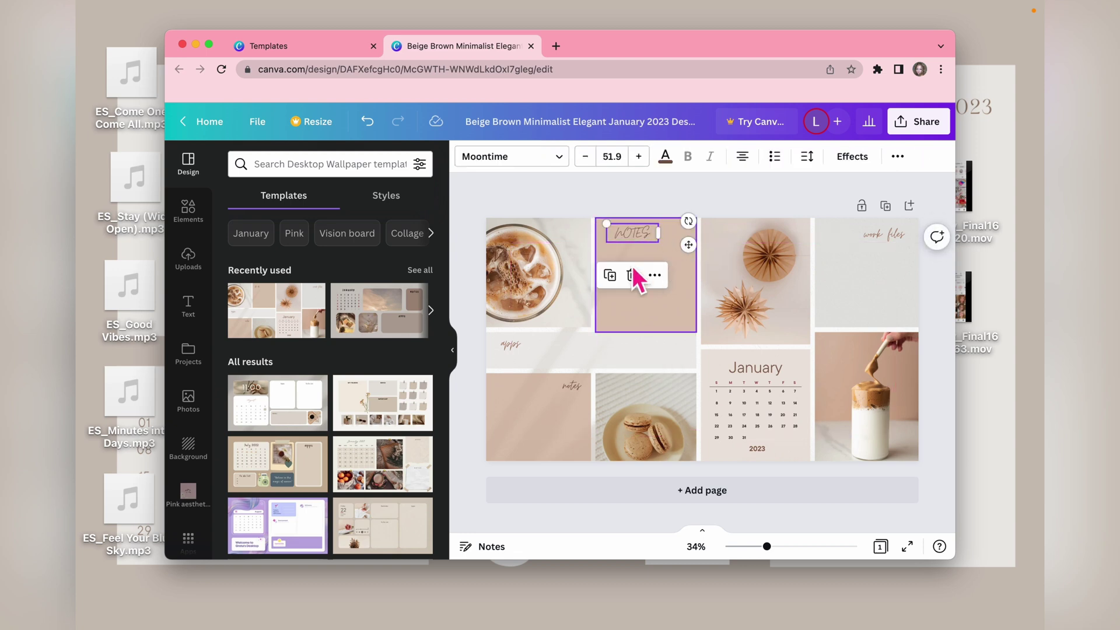
pyautogui.click(668, 296)
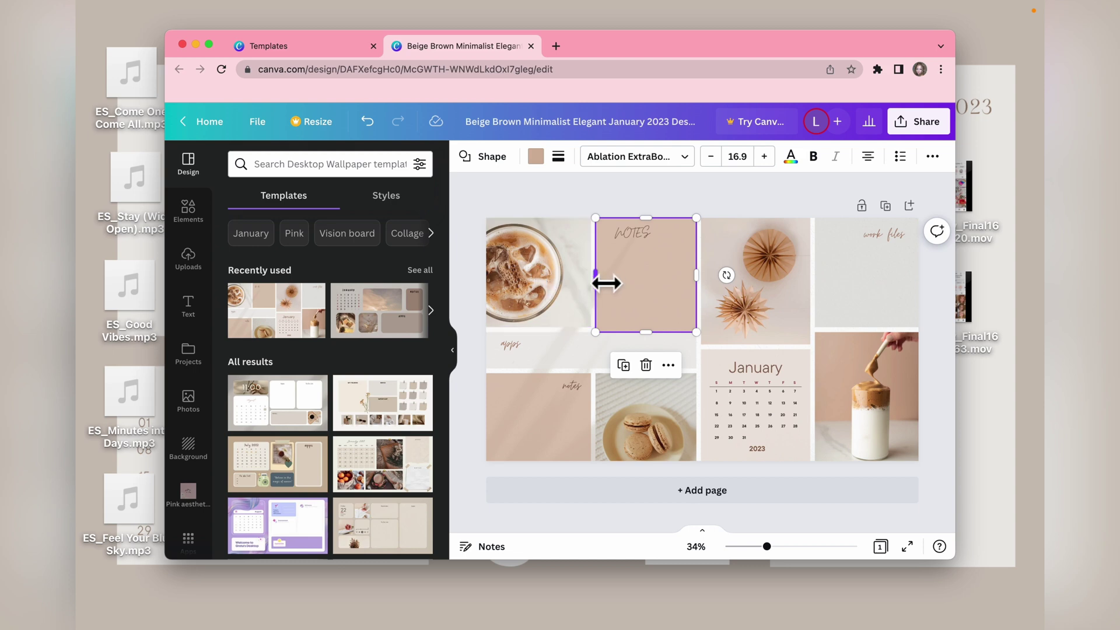
pyautogui.click(191, 265)
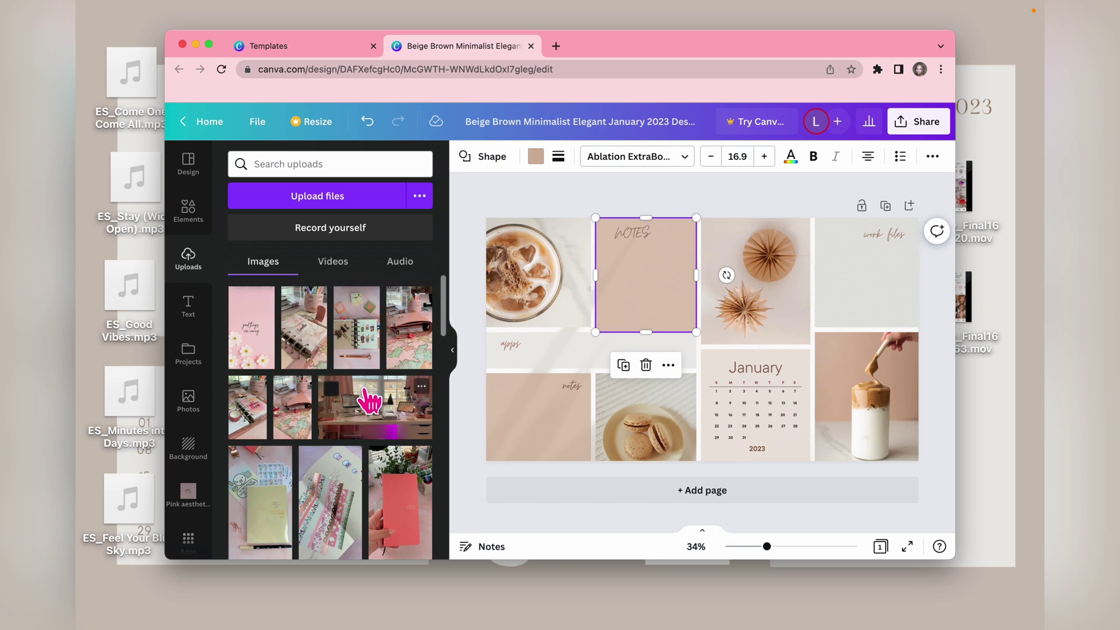
# Step: Add the pink desk photo from Uploads and delete the coffee photo and the NOTES box and label
pyautogui.click(368, 417)
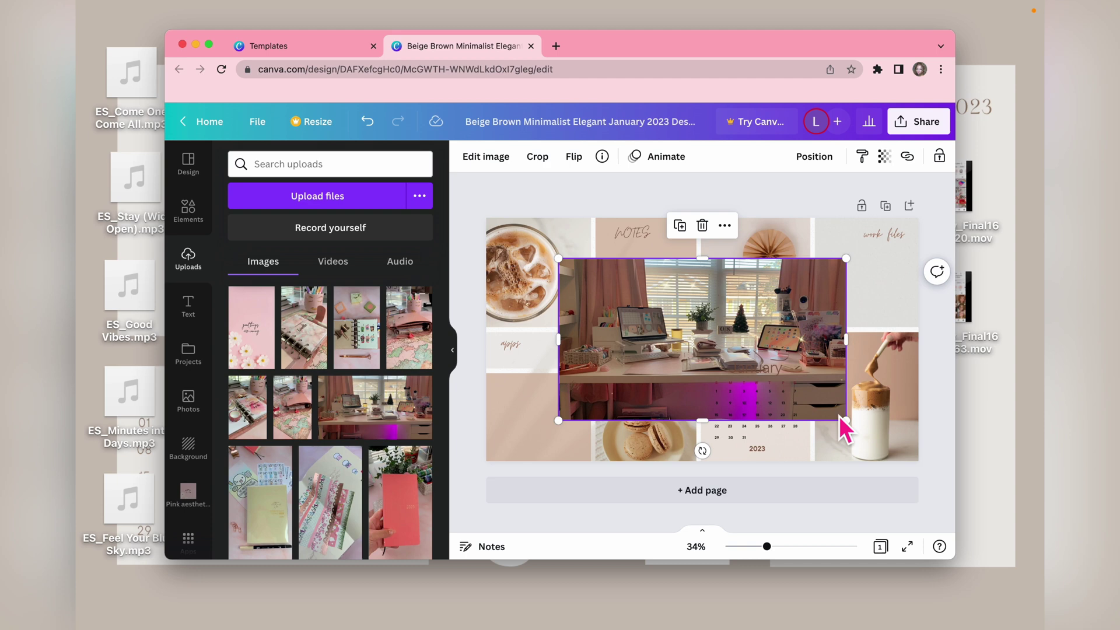
pyautogui.moveTo(856, 429); pyautogui.dragTo(755, 378)
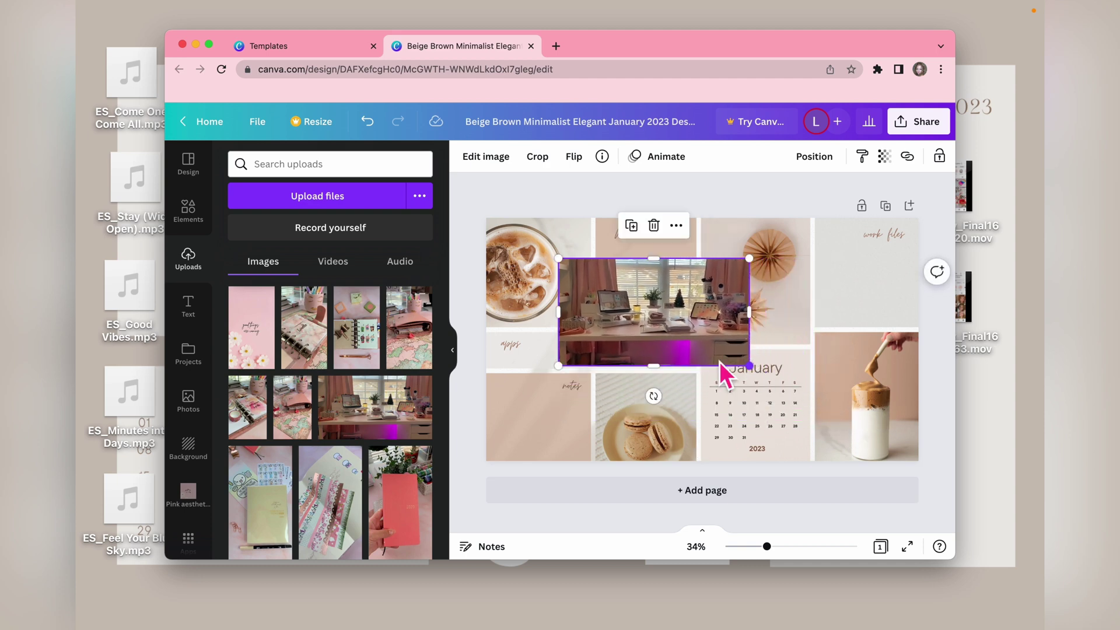
pyautogui.moveTo(700, 349); pyautogui.dragTo(624, 403)
pyautogui.click(560, 292)
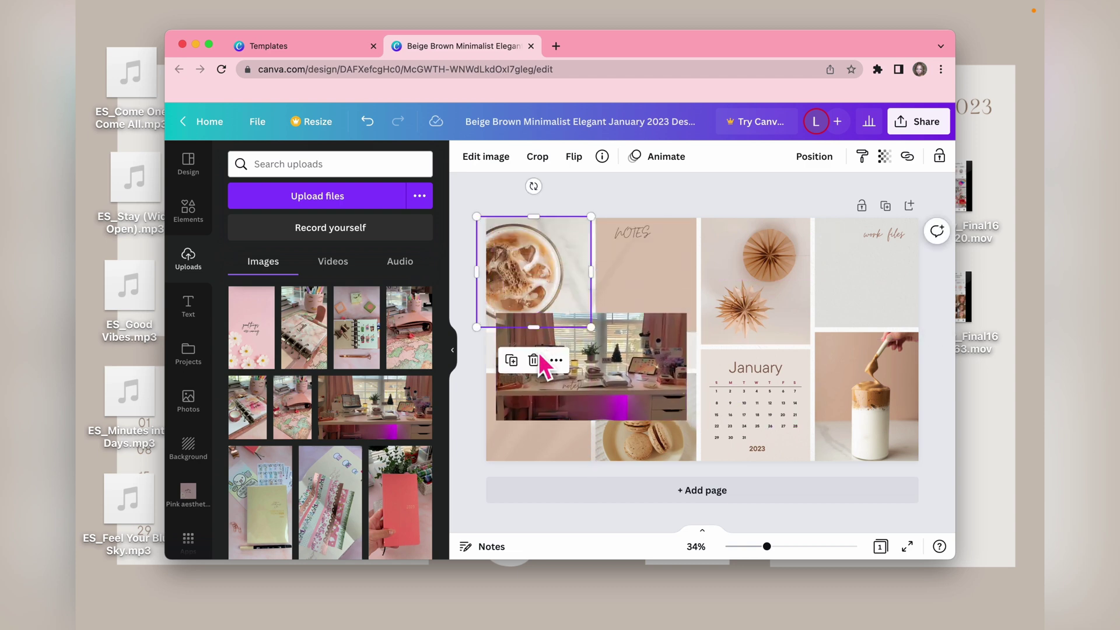
pyautogui.click(533, 360)
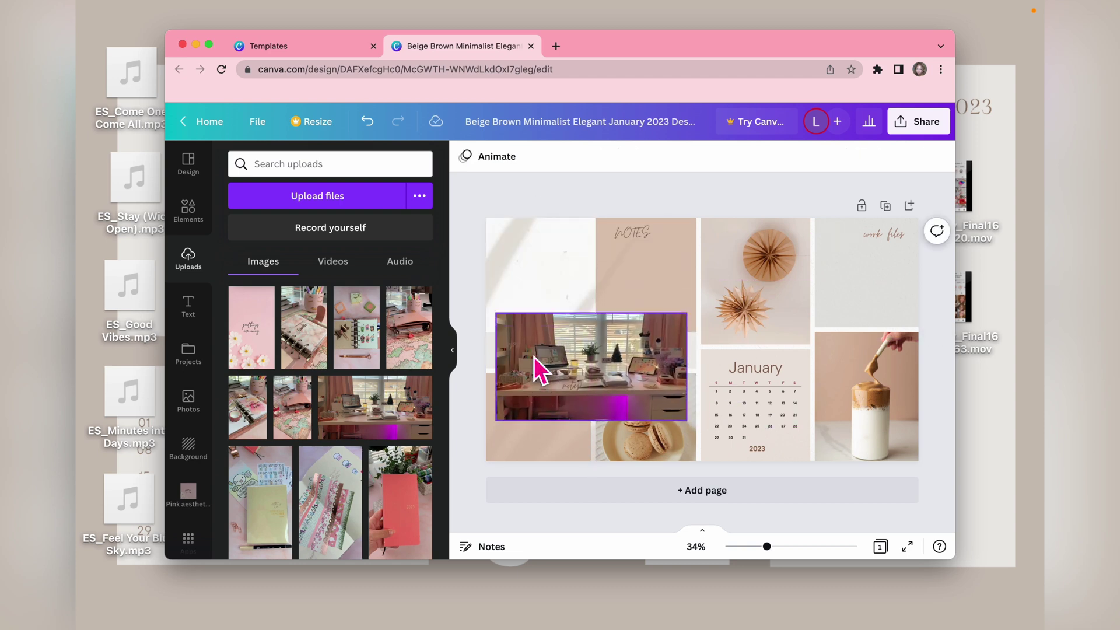
pyautogui.click(629, 264)
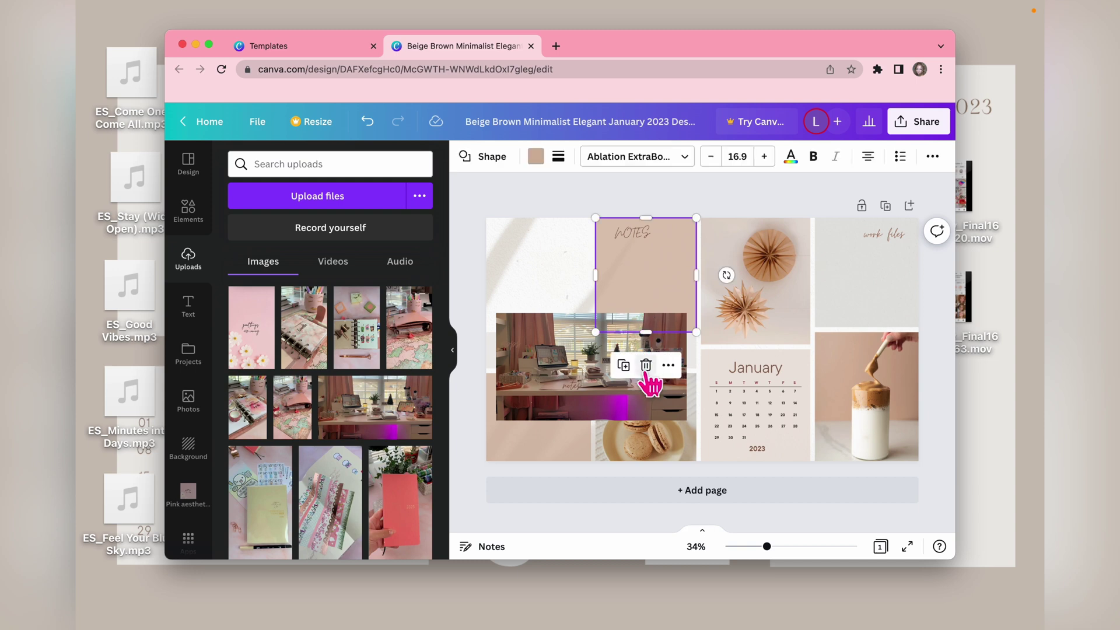
pyautogui.click(645, 367)
pyautogui.click(635, 232)
pyautogui.click(634, 276)
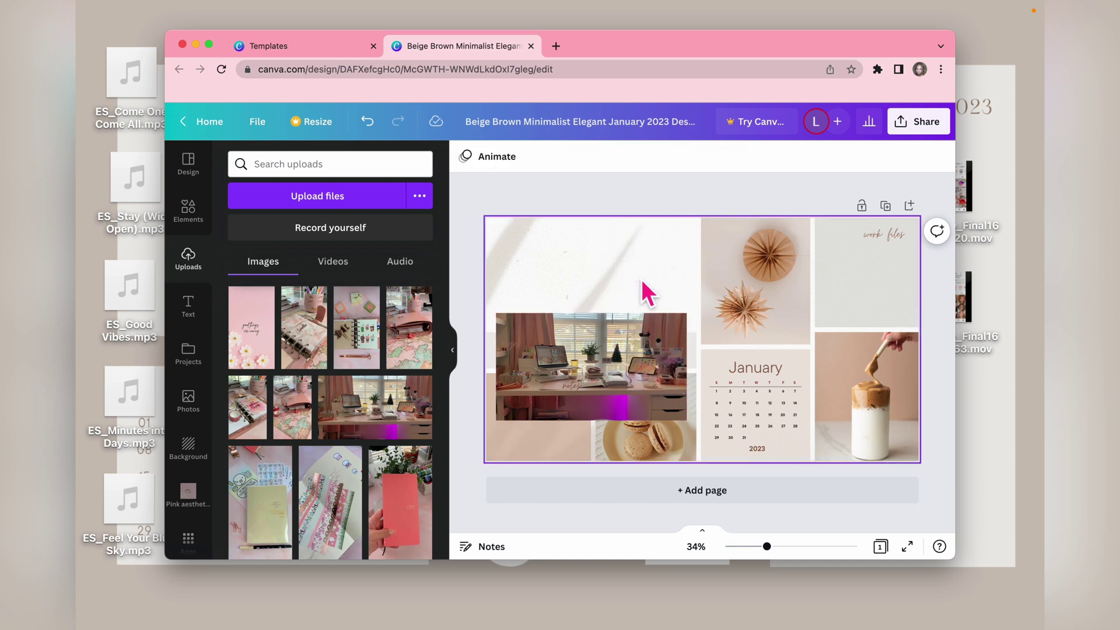
# Step: Move the desk photo into the top-left corner and widen it to the calendar column
pyautogui.click(642, 345)
pyautogui.moveTo(641, 356); pyautogui.dragTo(642, 254)
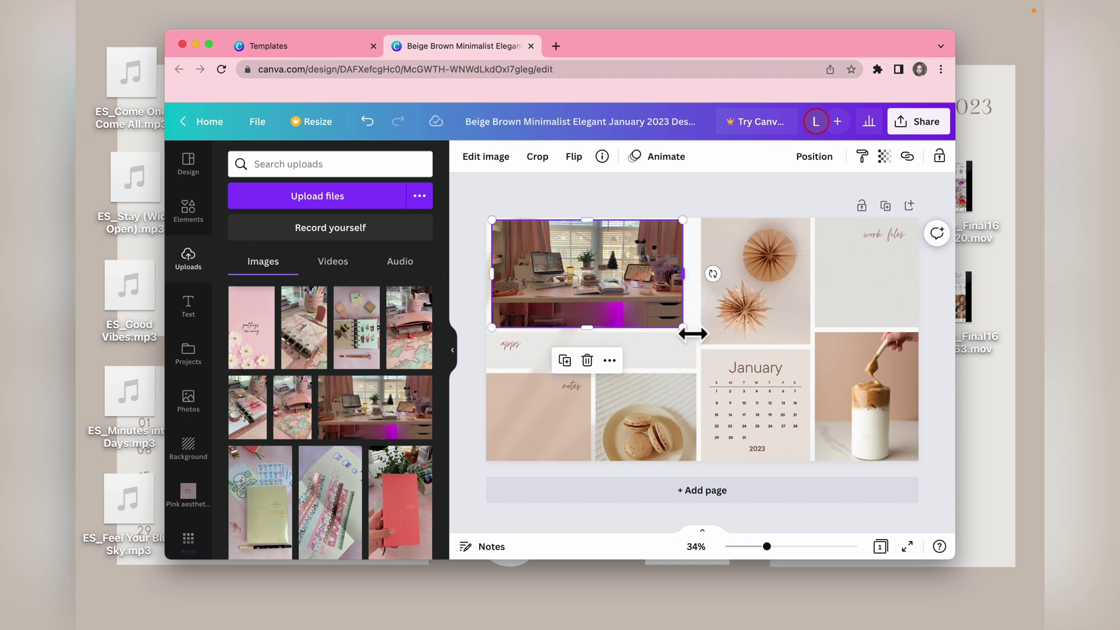
pyautogui.moveTo(693, 334); pyautogui.dragTo(717, 335)
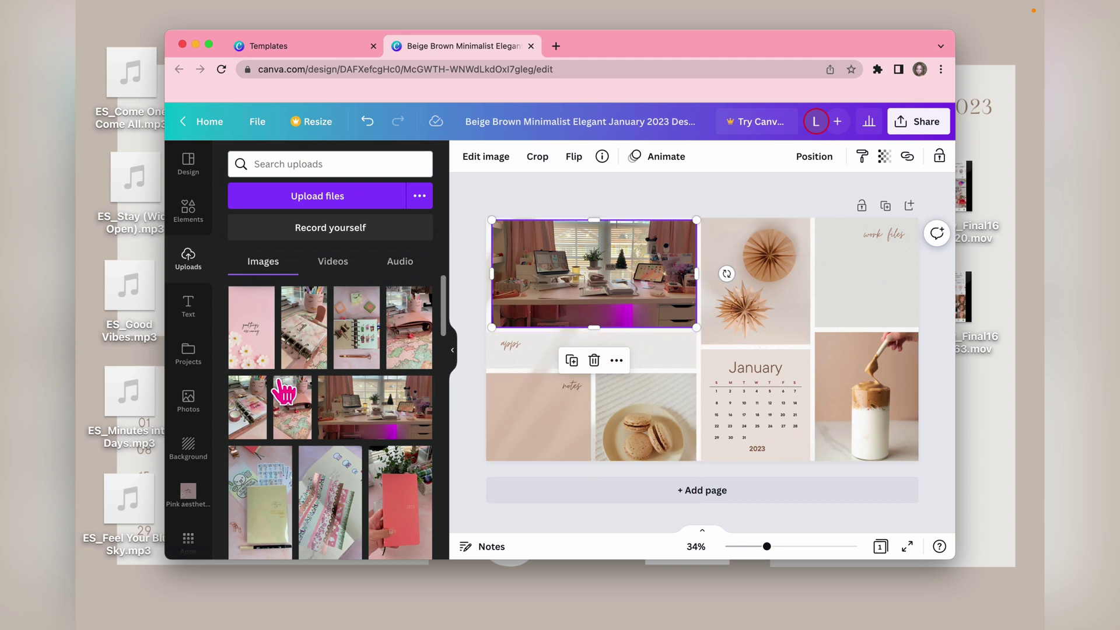
pyautogui.click(198, 229)
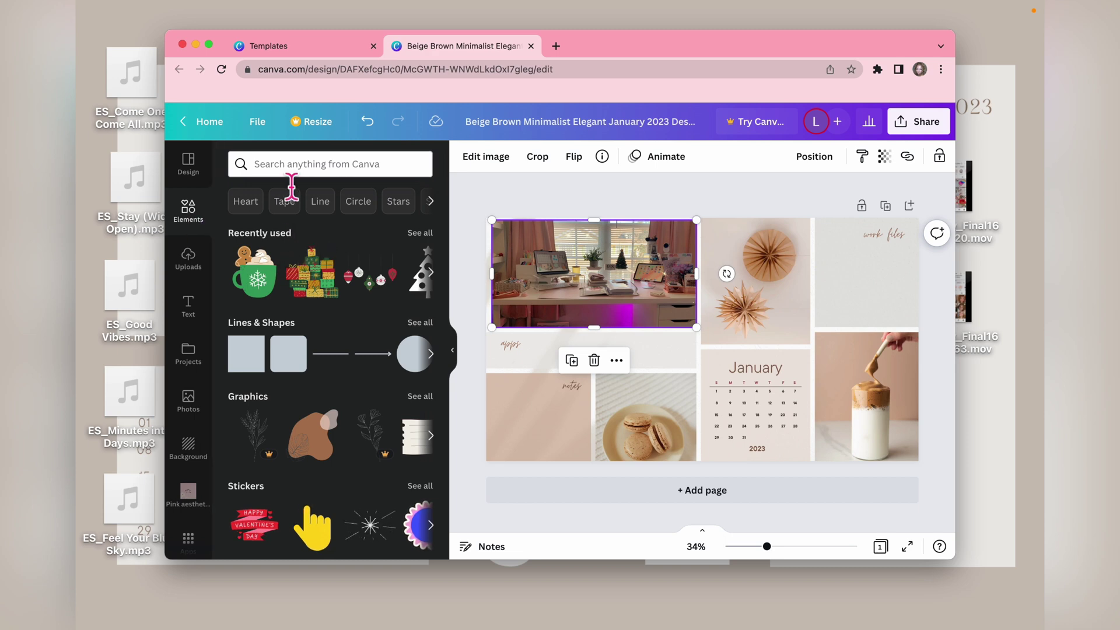
# Step: Search Elements for 'hearts' and place a small pink hearts graphic below the desk photo
pyautogui.click(300, 169)
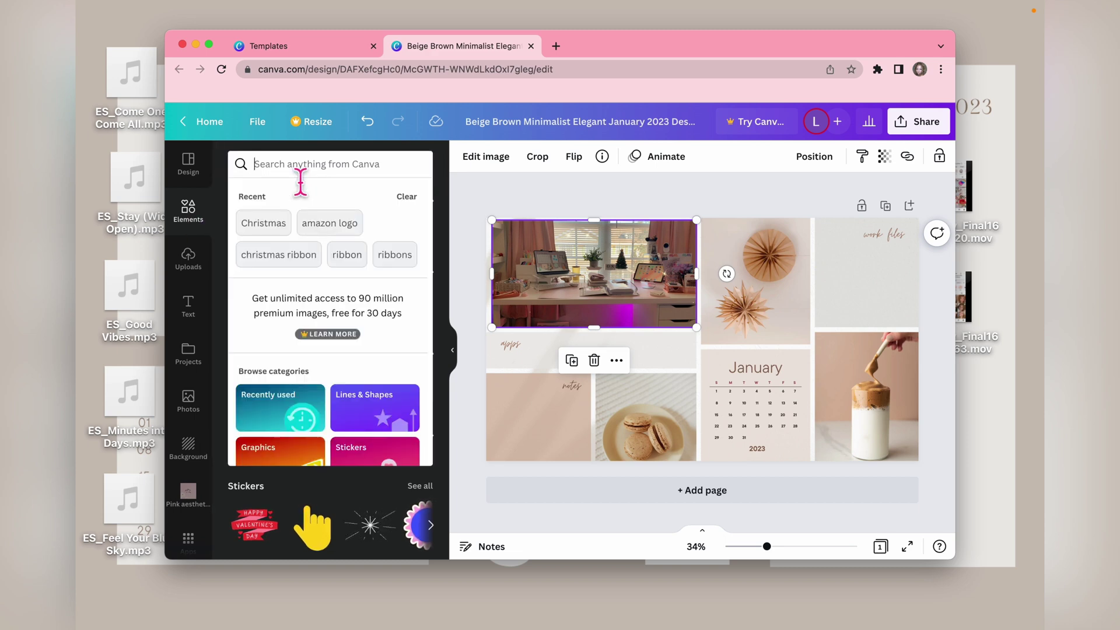
pyautogui.write('hearts')
pyautogui.press('Return')
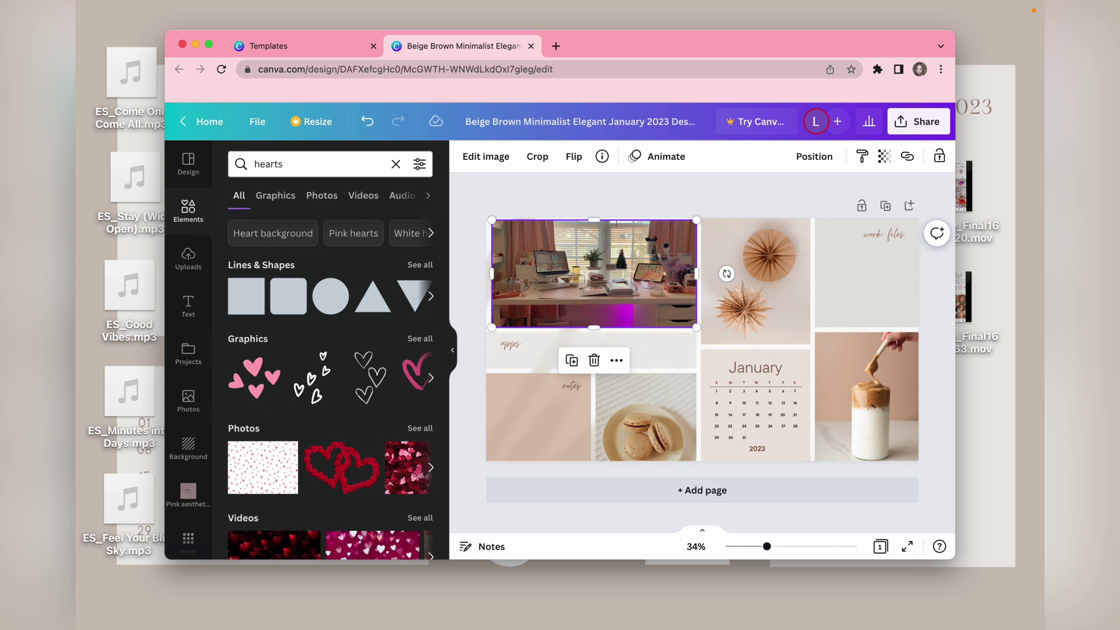
pyautogui.click(264, 384)
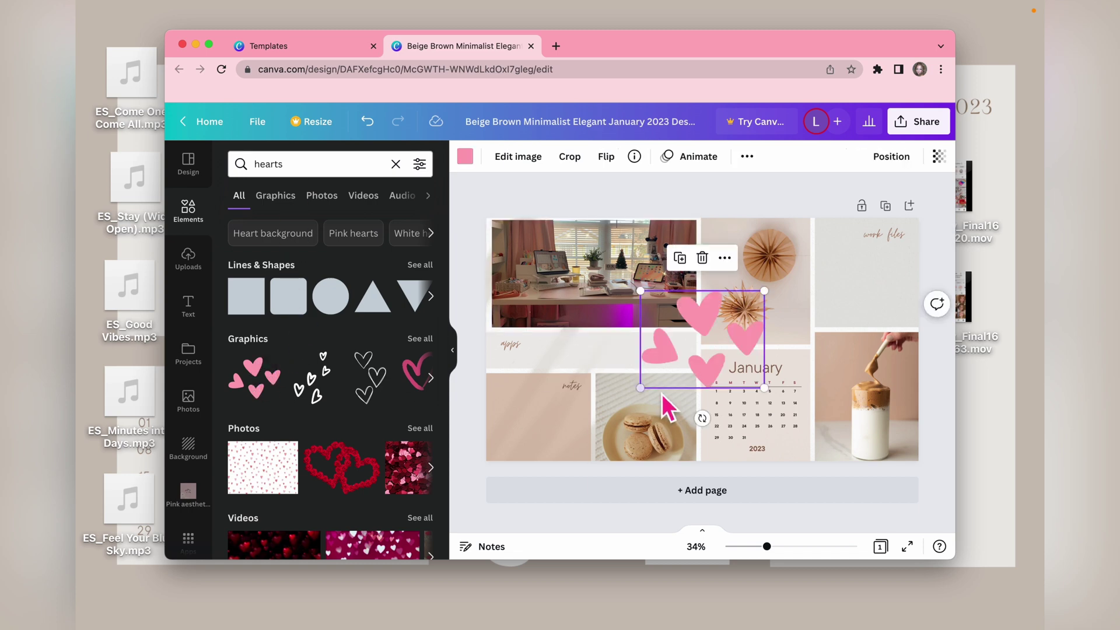
pyautogui.moveTo(728, 370); pyautogui.dragTo(842, 380)
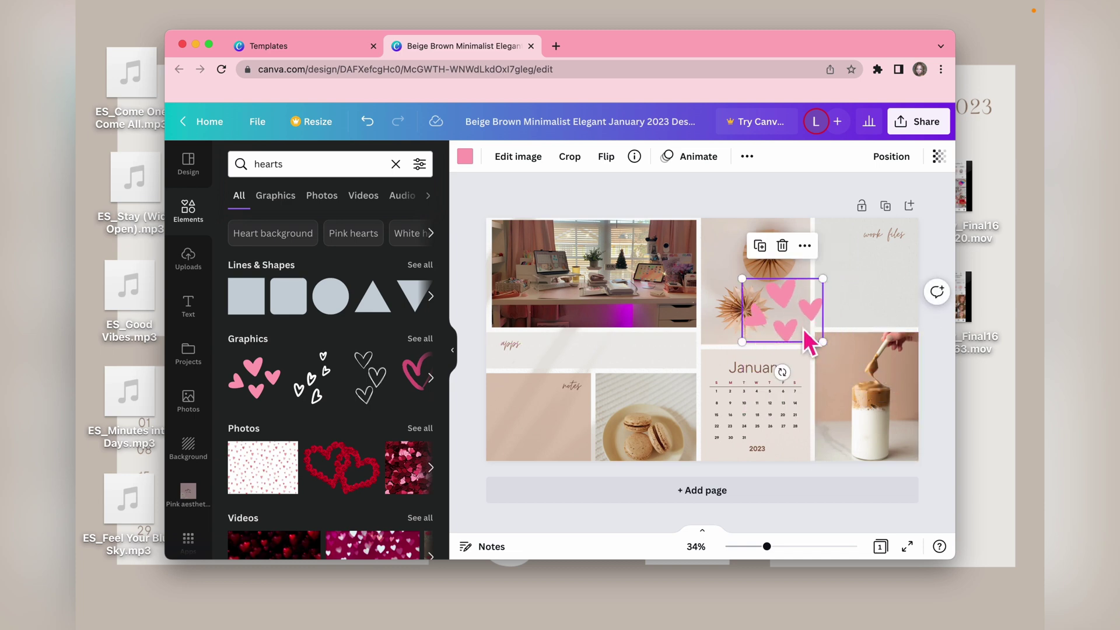
pyautogui.moveTo(781, 350); pyautogui.dragTo(689, 378)
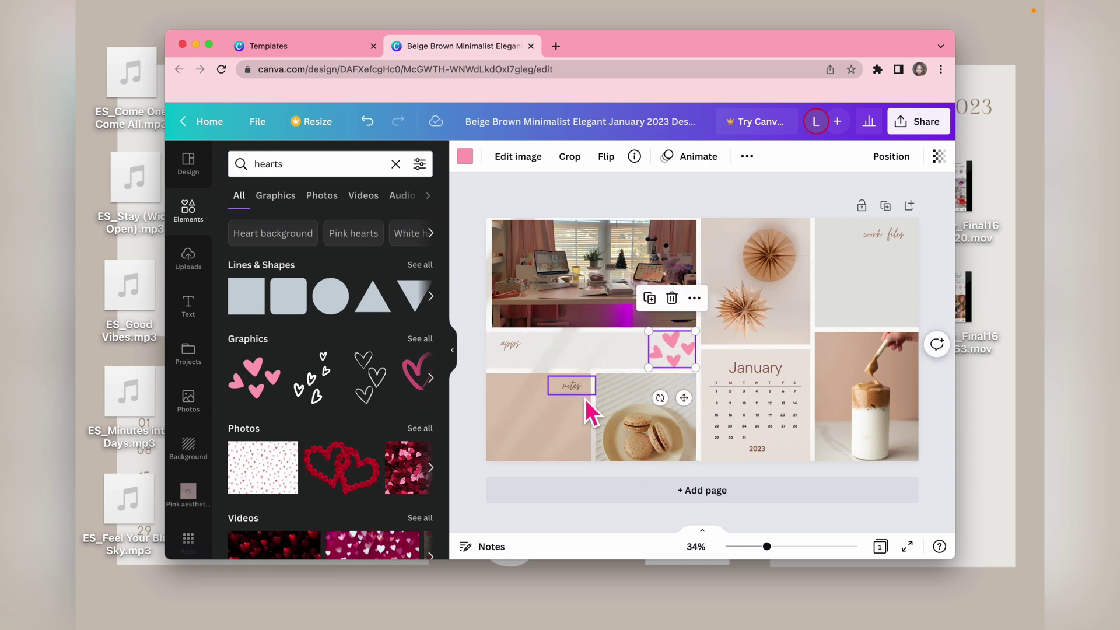
# Step: Replace the beige background with the pink textured background from Recently used backgrounds
pyautogui.click(188, 307)
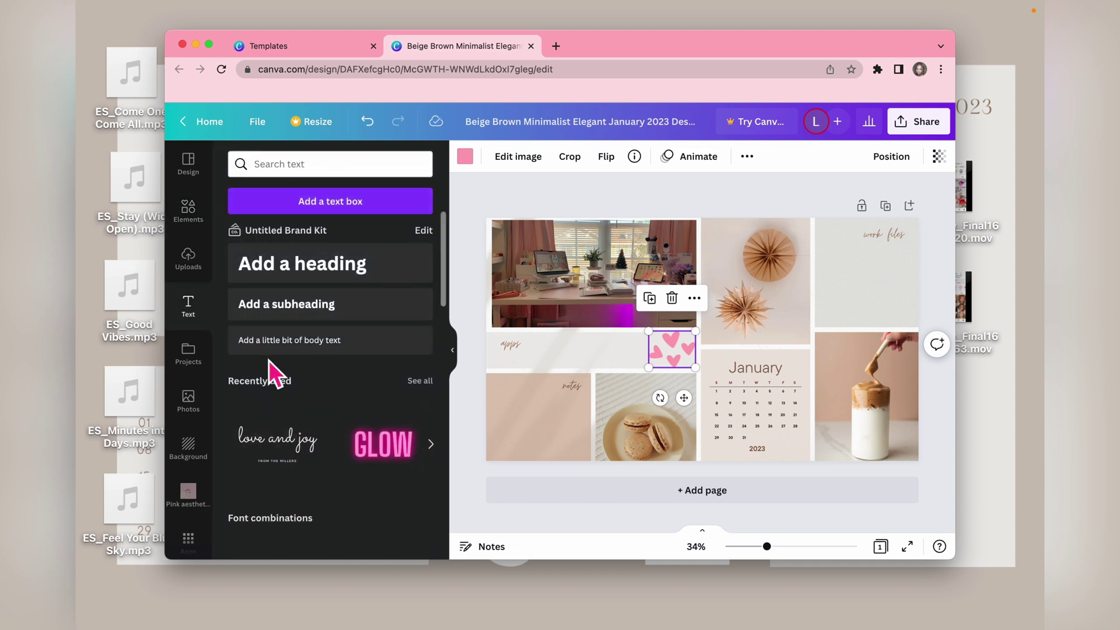
pyautogui.click(743, 379)
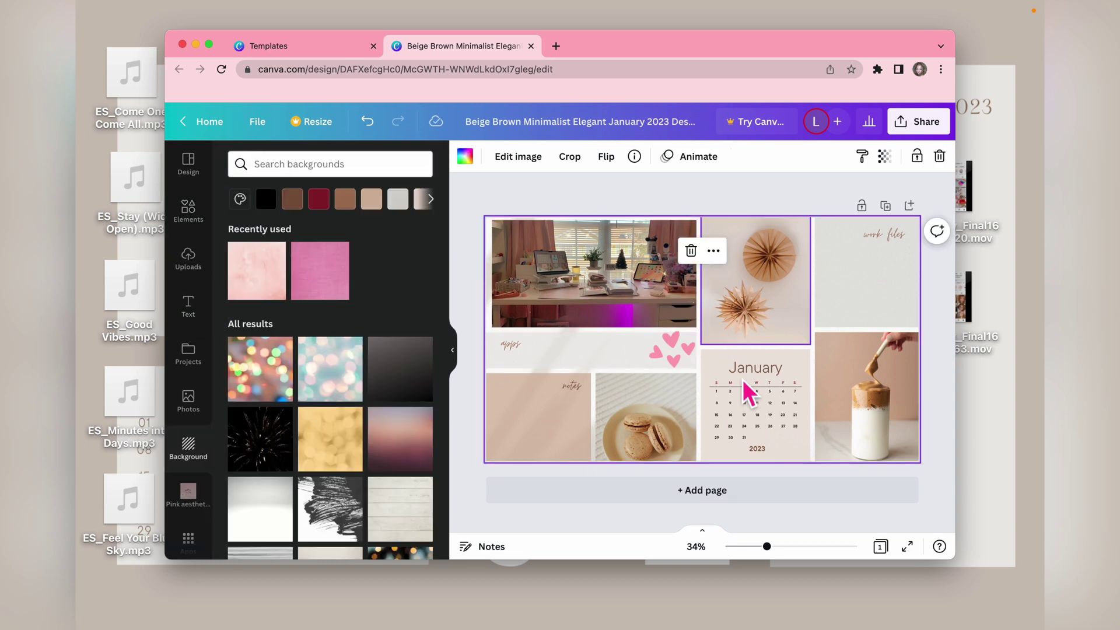
pyautogui.click(252, 284)
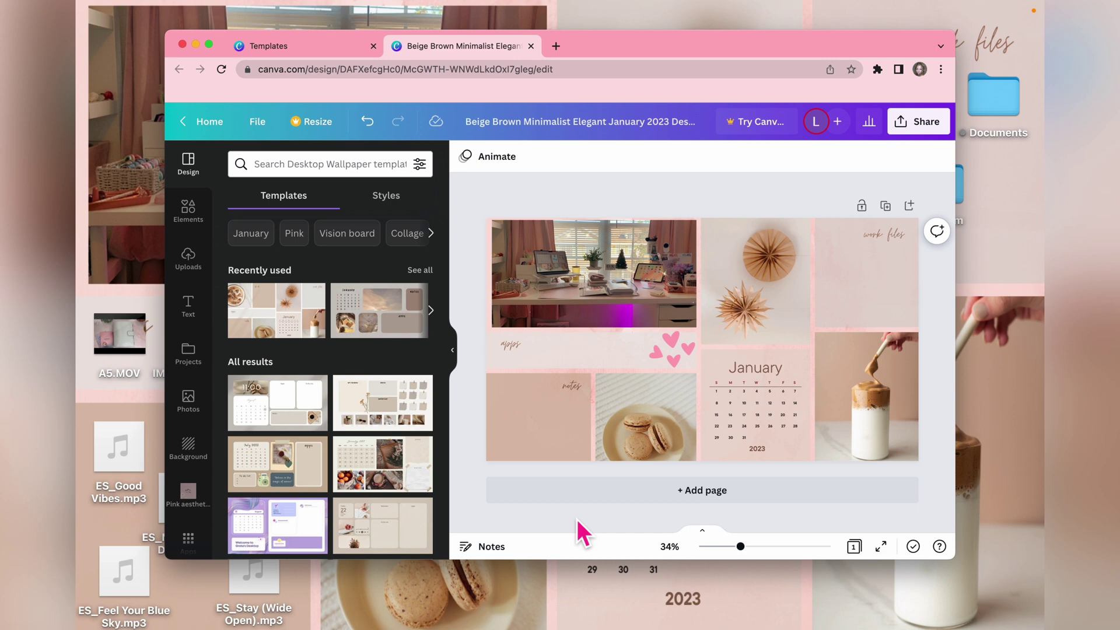
# Step: Google 'pinterest' in a new tab and open the Pinterest site
pyautogui.click(563, 53)
pyautogui.click(445, 313)
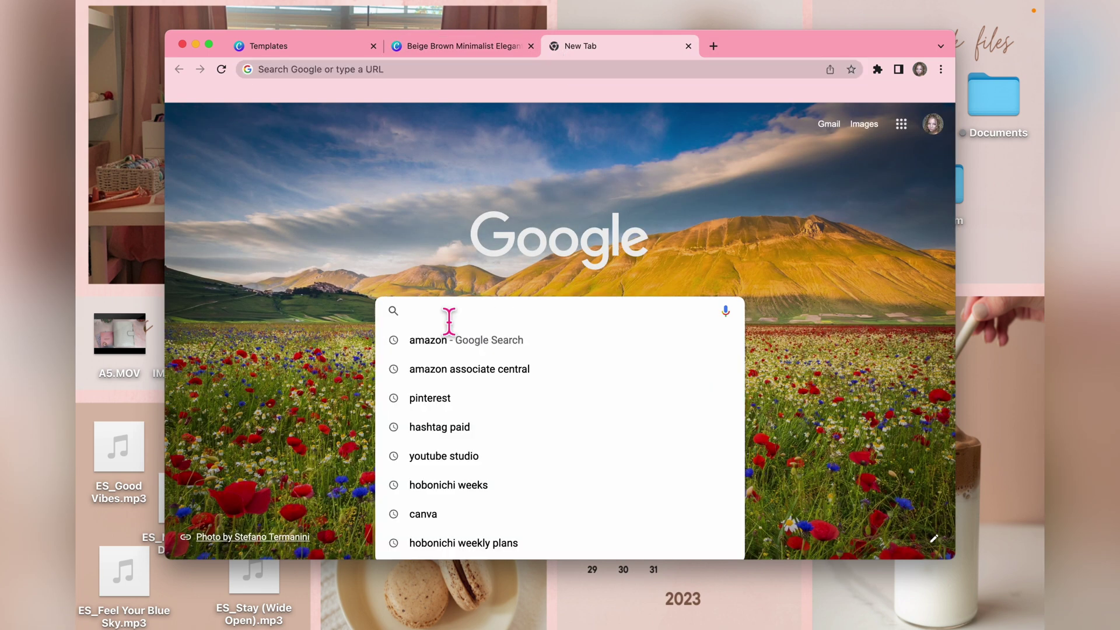
pyautogui.write('pinterest')
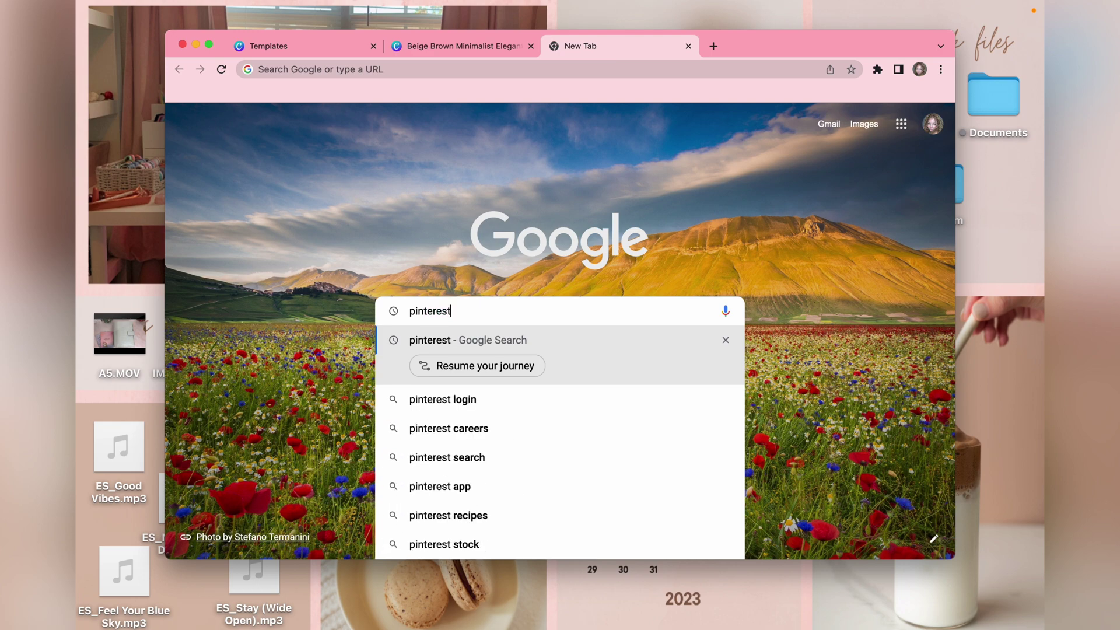
pyautogui.press('Return')
pyautogui.click(237, 255)
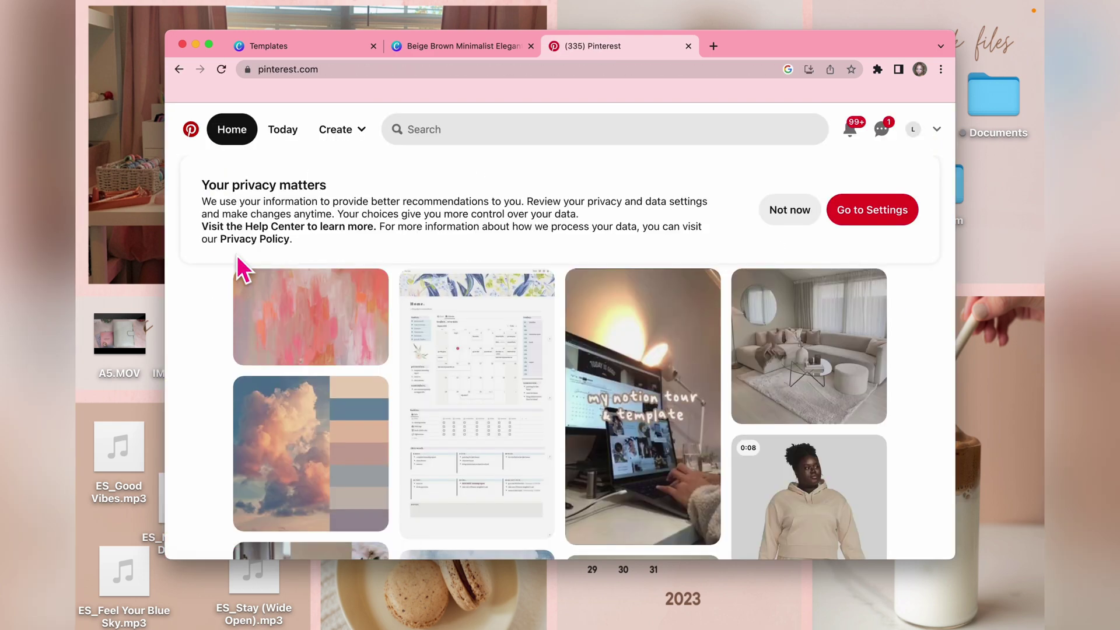
# Step: Search Pinterest for 'pink aesthetic' and save the pink world map and good vibes images to the desktop
pyautogui.click(525, 129)
pyautogui.write('pink')
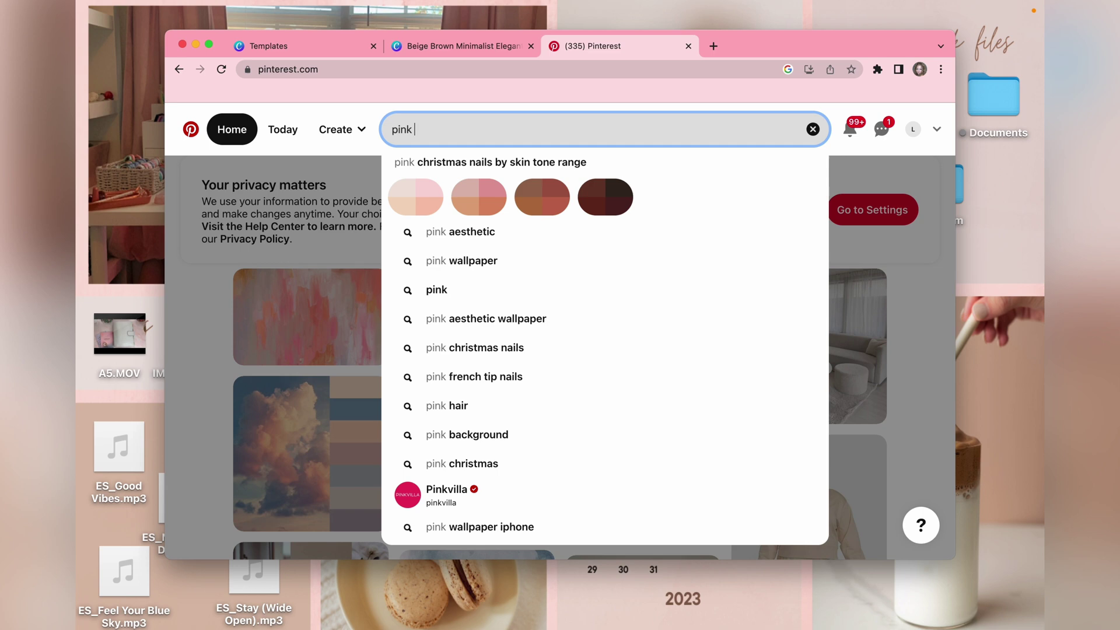
pyautogui.write(' aesthetic')
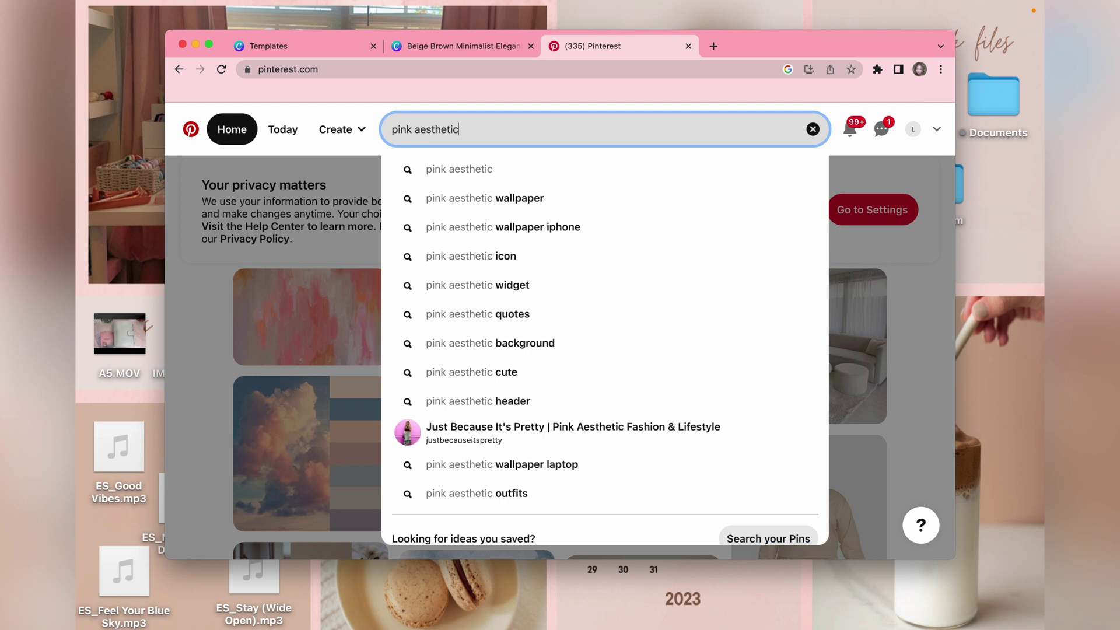
pyautogui.press('Return')
pyautogui.scroll(-3, 567, 327)
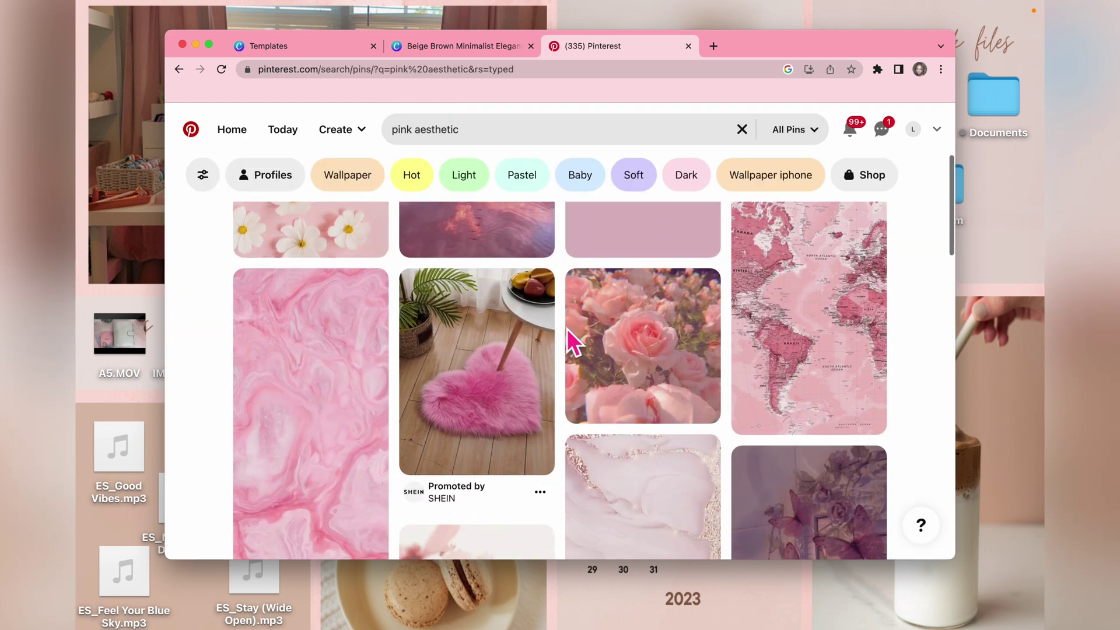
pyautogui.scroll(-3, 567, 328)
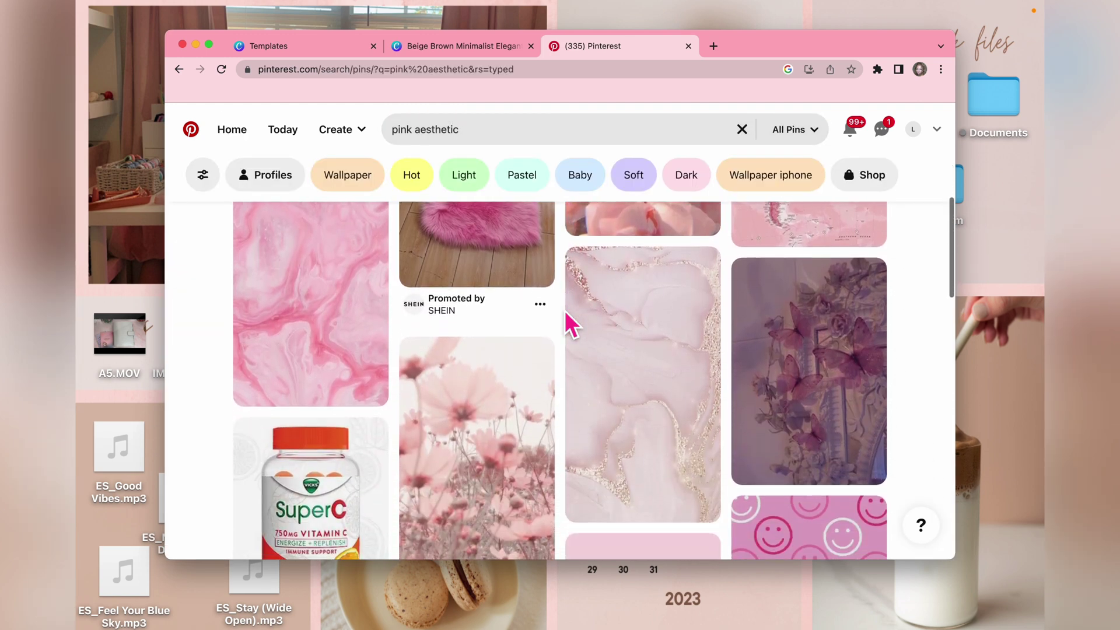
pyautogui.scroll(5, 571, 324)
pyautogui.scroll(-3, 657, 366)
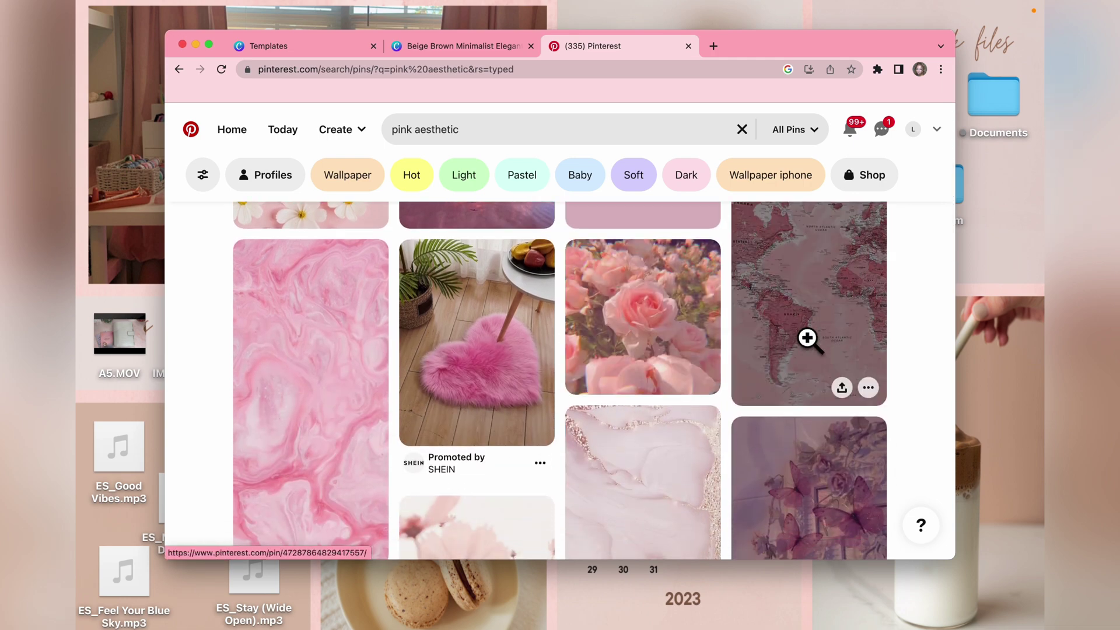
pyautogui.moveTo(807, 338); pyautogui.dragTo(289, 7)
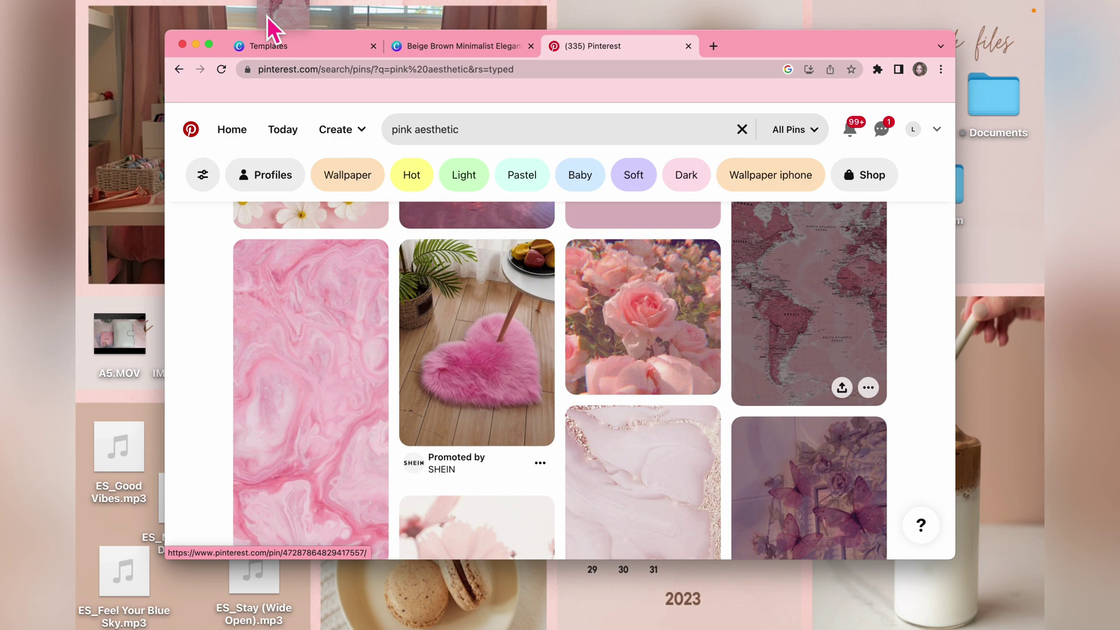
pyautogui.moveTo(267, 16); pyautogui.dragTo(137, 103)
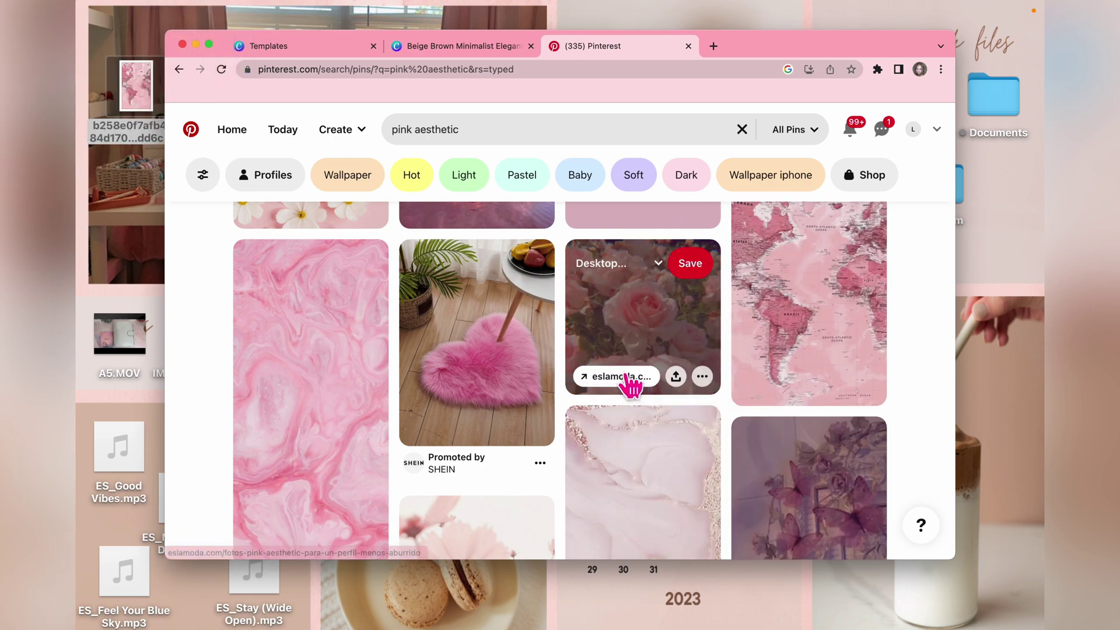
pyautogui.scroll(-5, 743, 427)
pyautogui.scroll(-3, 745, 429)
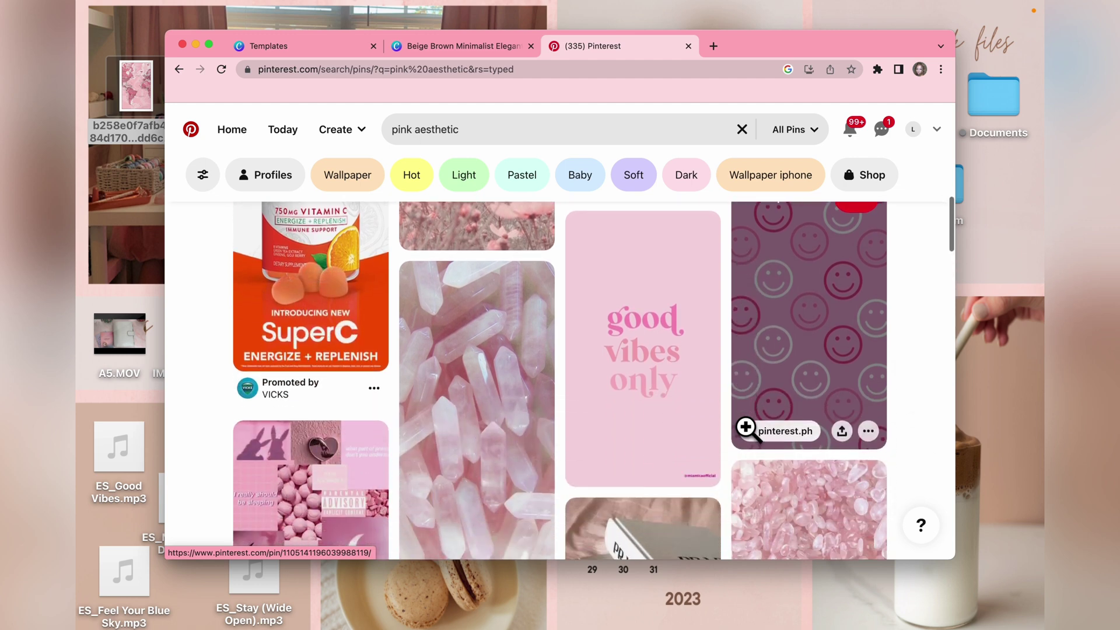
pyautogui.moveTo(700, 397); pyautogui.dragTo(140, 172)
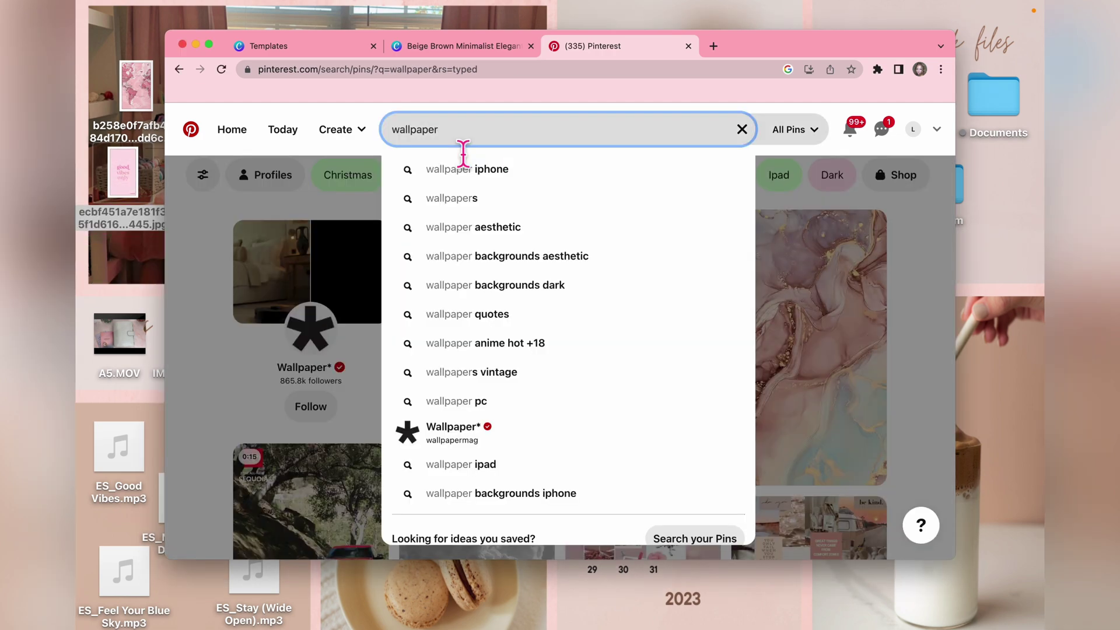
# Step: Search Pinterest for 'desktop wallpaper' and open the January calendar pin
pyautogui.write('desktop')
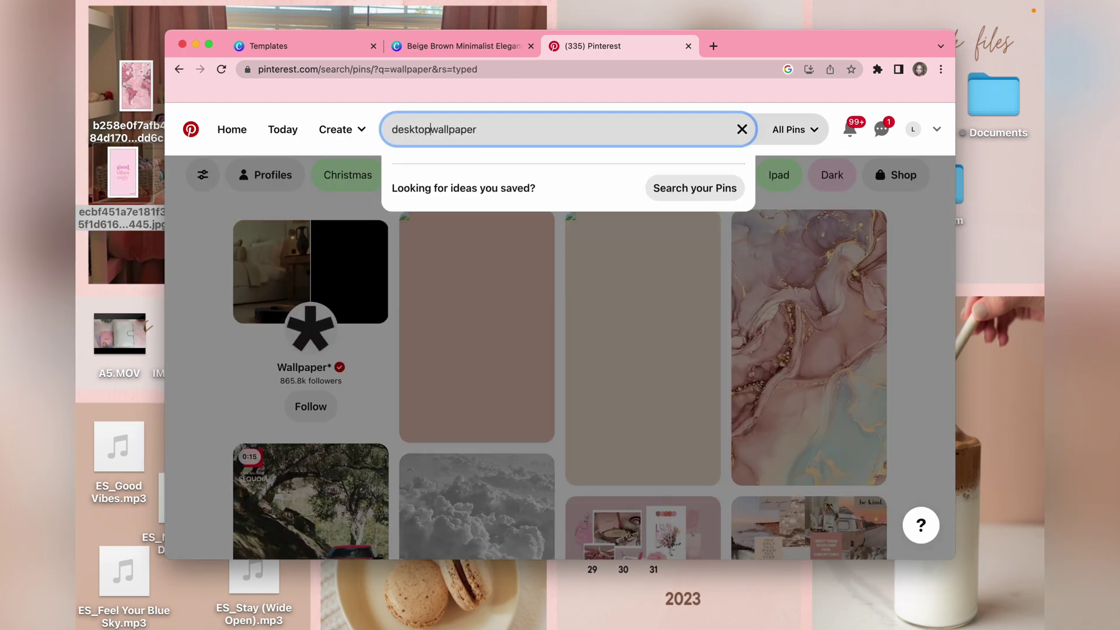
pyautogui.press('Return')
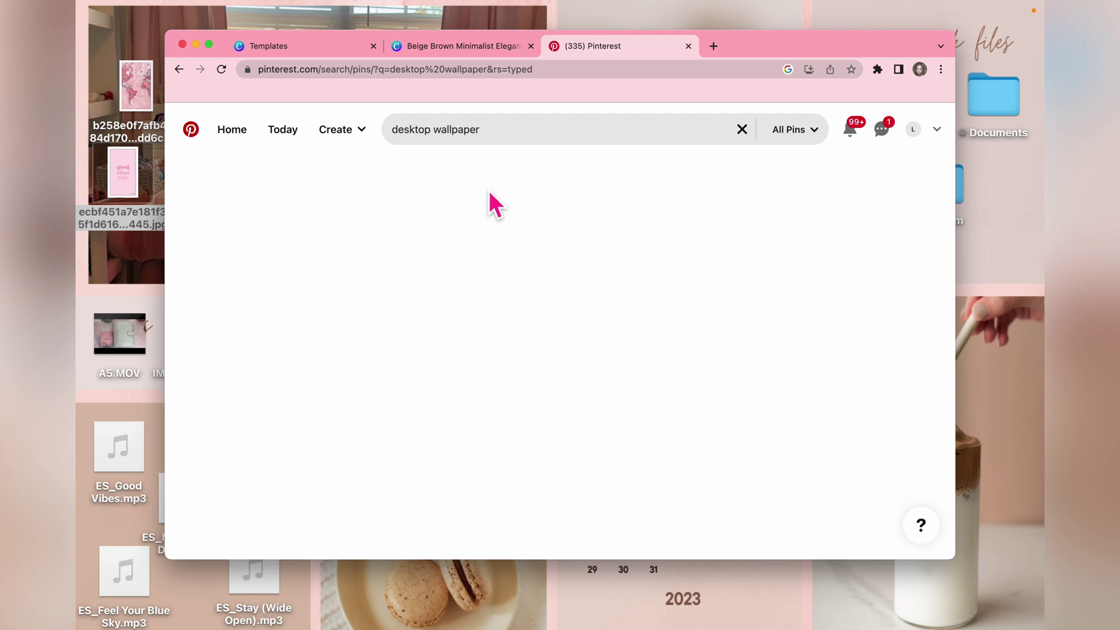
pyautogui.scroll(-2, 529, 322)
pyautogui.scroll(-5, 530, 322)
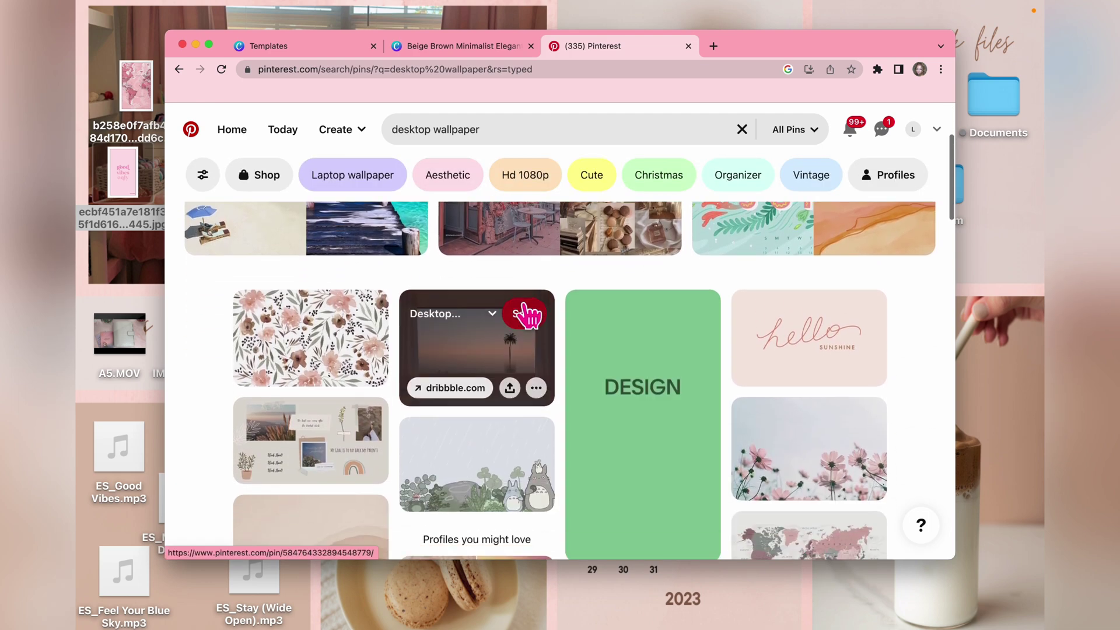
pyautogui.scroll(-4, 528, 297)
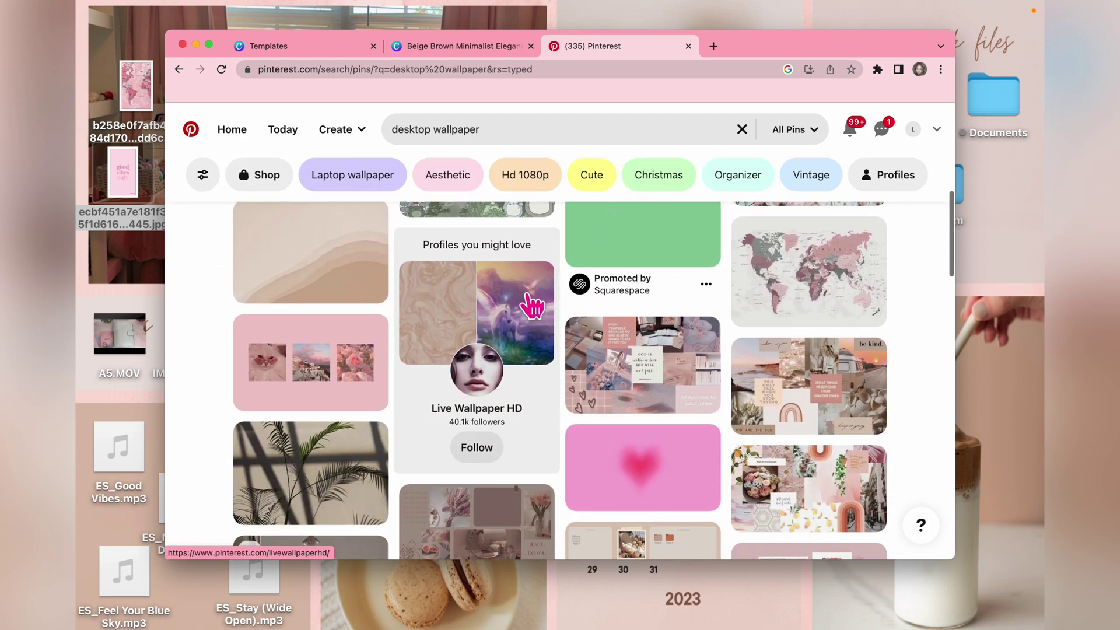
pyautogui.scroll(-4, 499, 356)
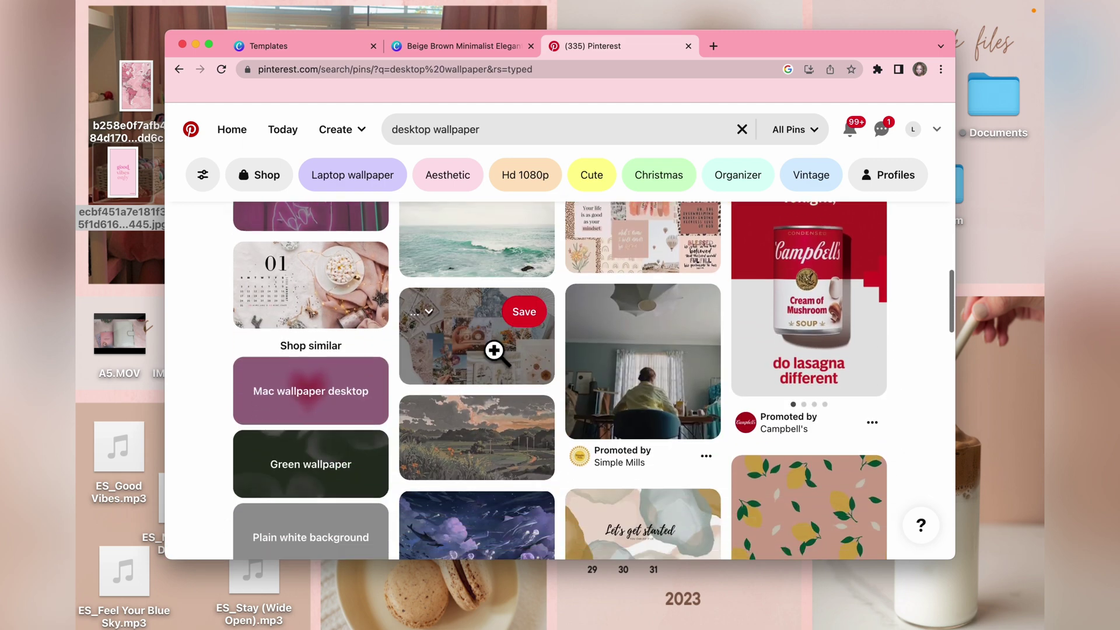
pyautogui.click(417, 312)
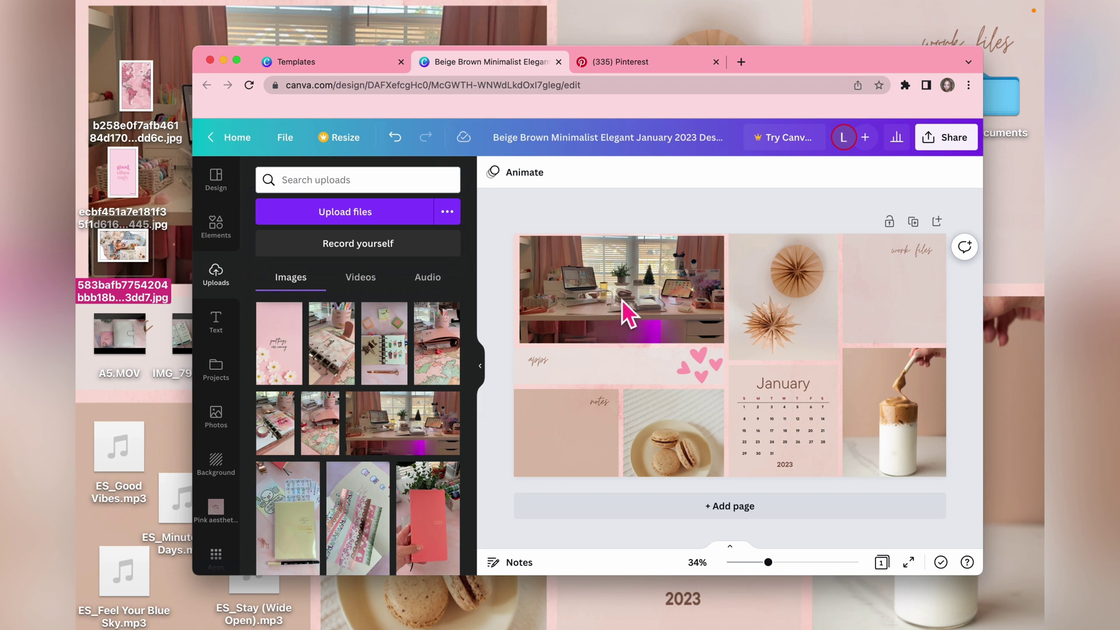
# Step: Place a resized good vibes only image in work files and the pink map on the notes section
pyautogui.moveTo(120, 174); pyautogui.dragTo(679, 319)
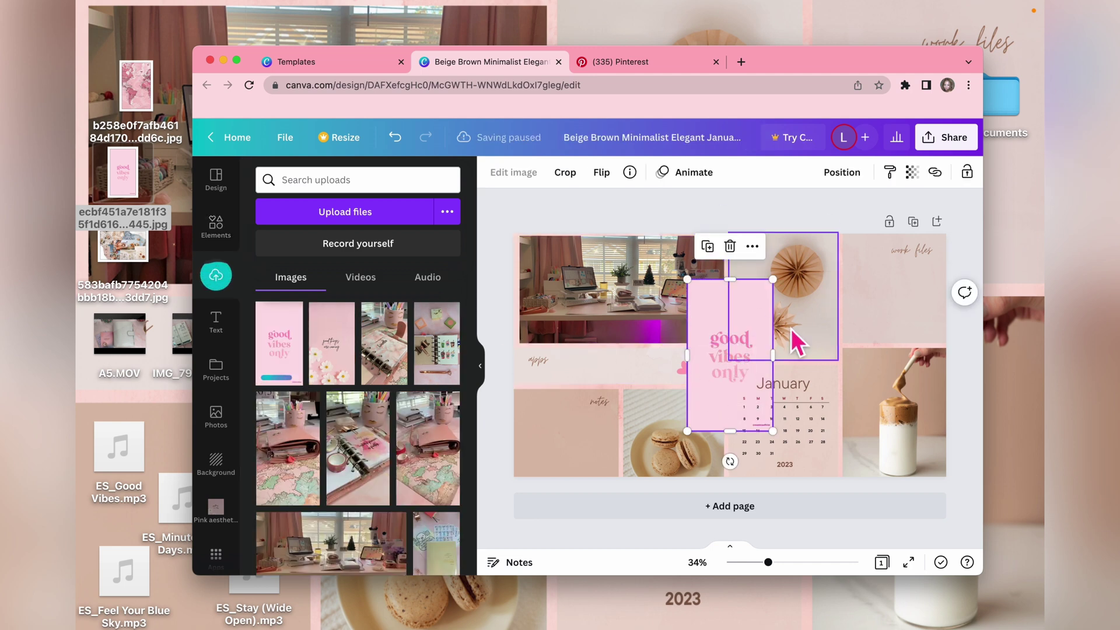
pyautogui.moveTo(729, 360); pyautogui.dragTo(887, 305)
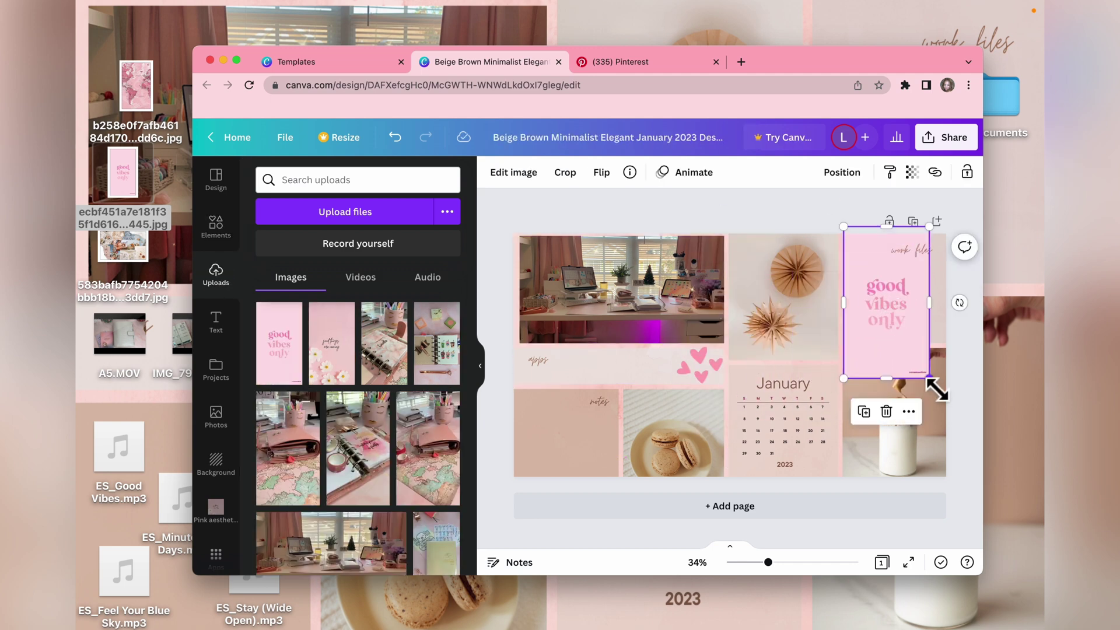
pyautogui.moveTo(930, 383); pyautogui.dragTo(878, 384)
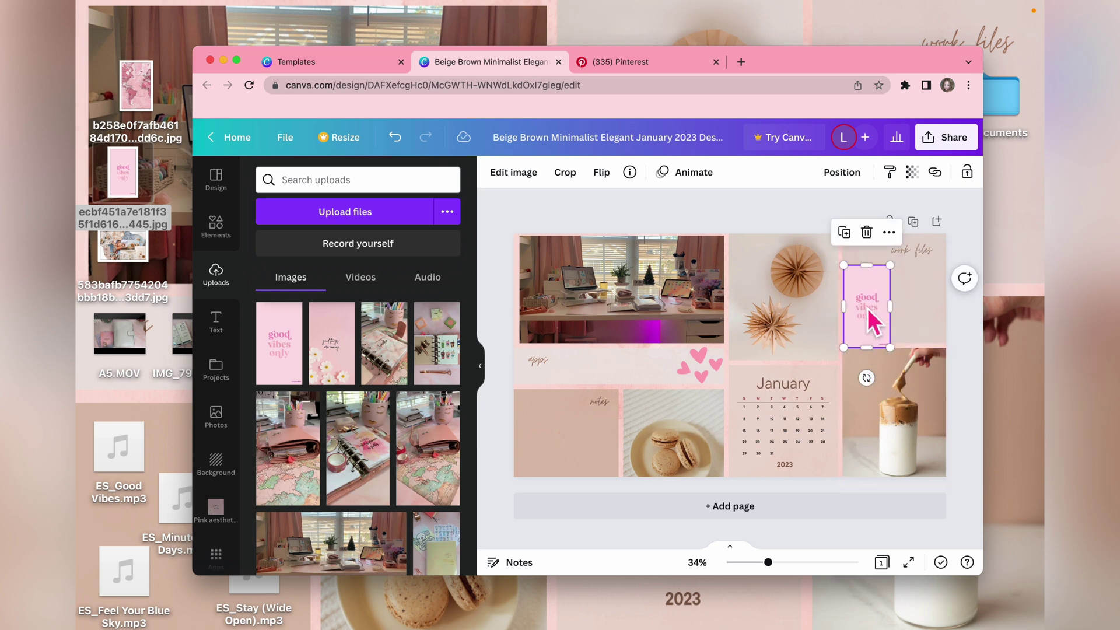
pyautogui.moveTo(885, 324)
pyautogui.mouseDown()
pyautogui.moveTo(549, 400)
pyautogui.moveTo(875, 327)
pyautogui.moveTo(877, 350)
pyautogui.moveTo(895, 317)
pyautogui.moveTo(886, 319)
pyautogui.mouseUp()
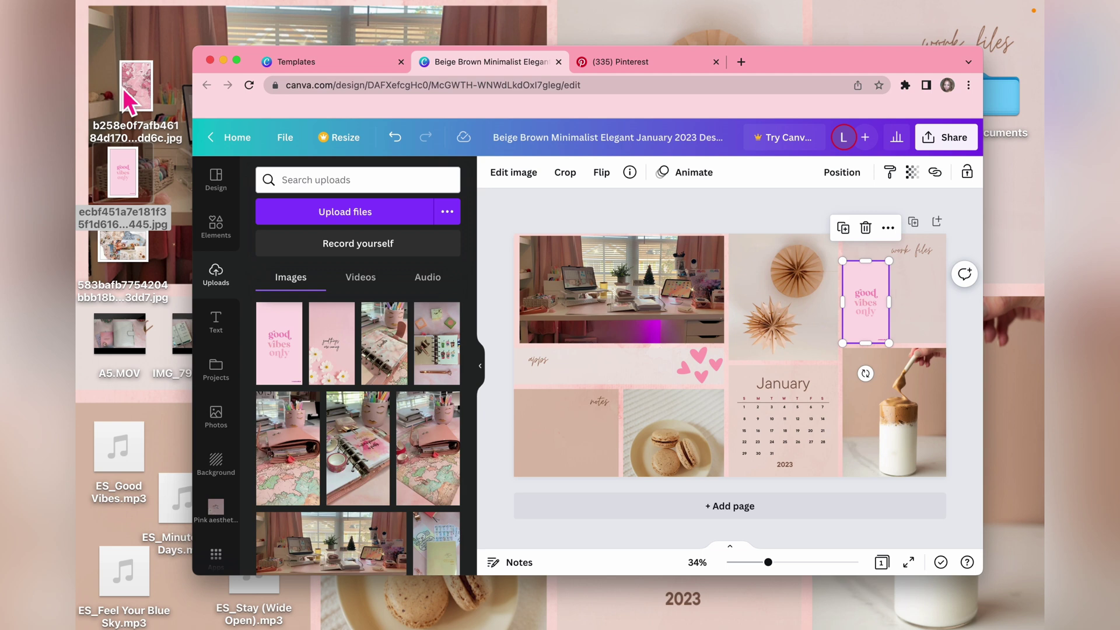
pyautogui.moveTo(135, 88); pyautogui.dragTo(542, 418)
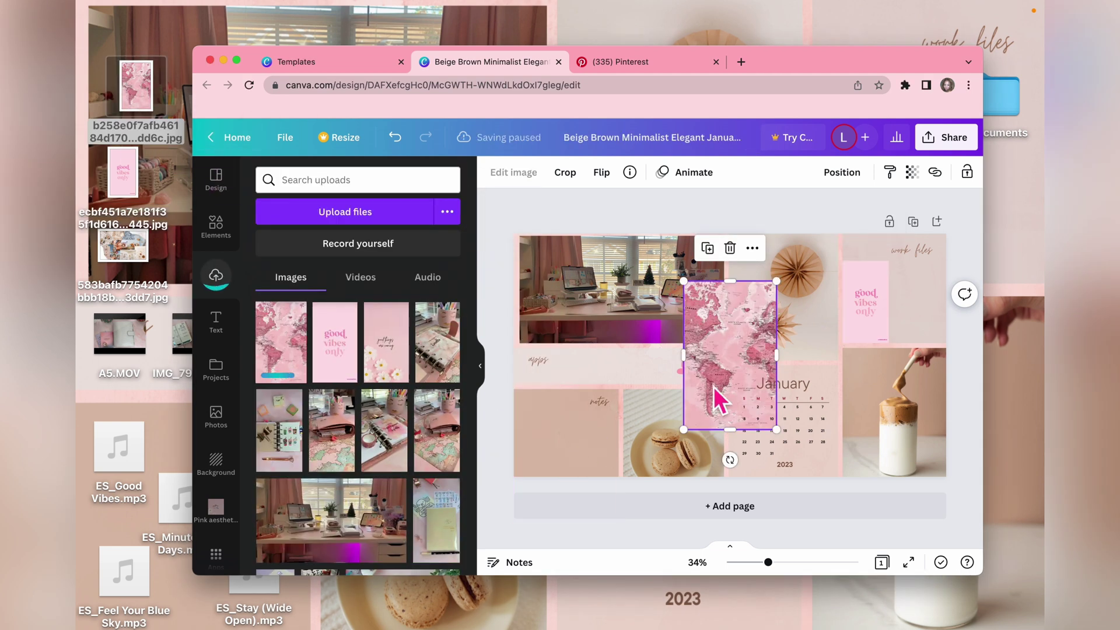
pyautogui.moveTo(717, 393); pyautogui.dragTo(567, 450)
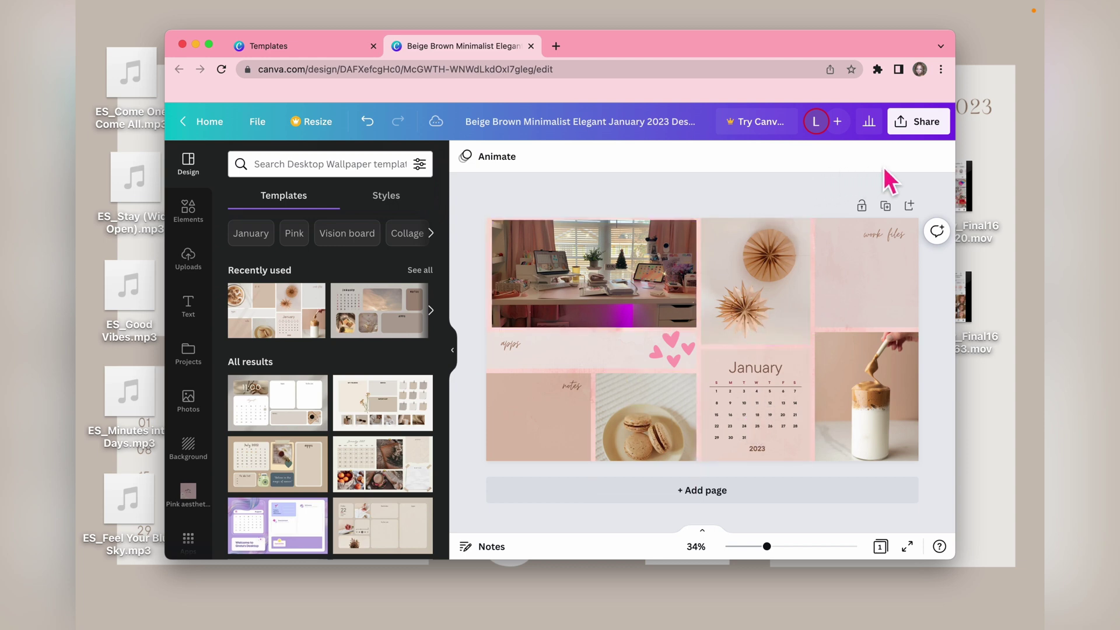
# Step: Download the design from Share > Download as a 1920 × 1080 PNG
pyautogui.click(926, 123)
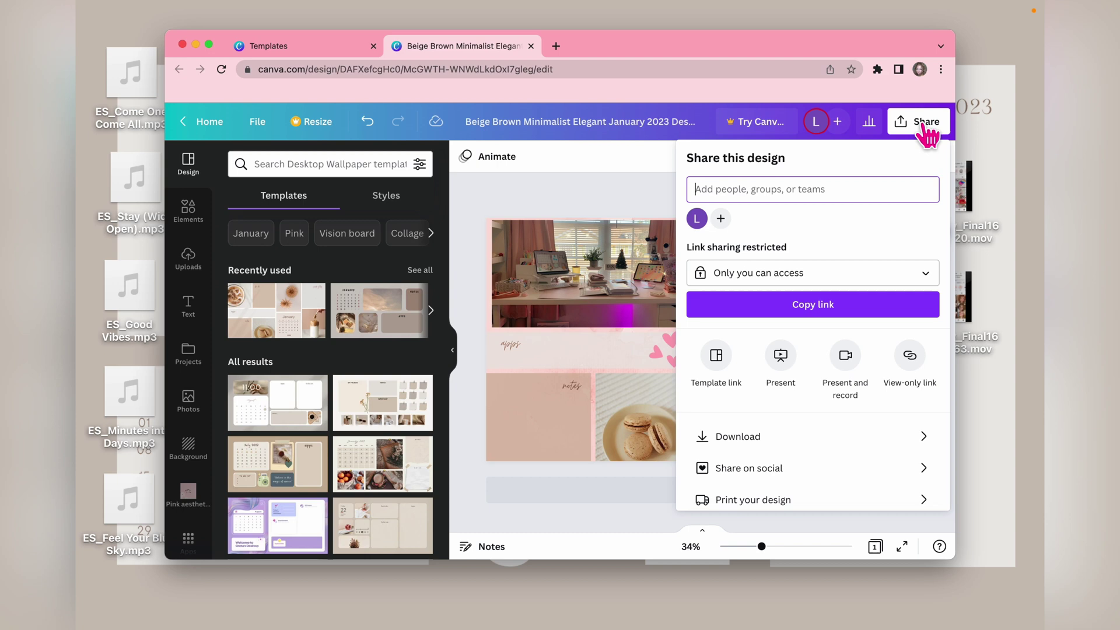
pyautogui.click(727, 442)
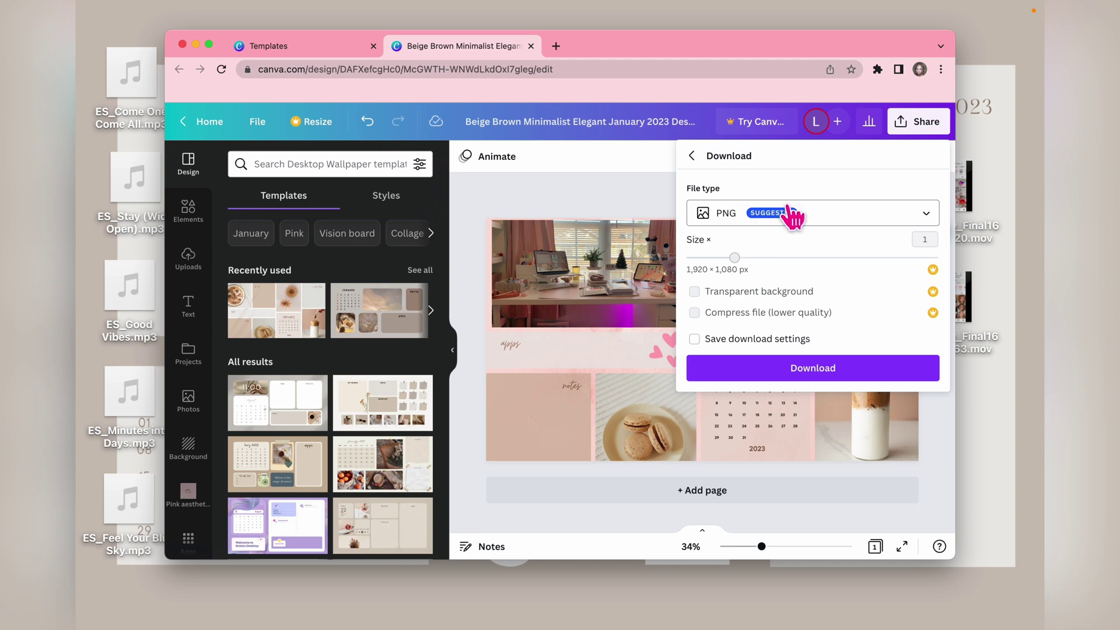
pyautogui.click(797, 369)
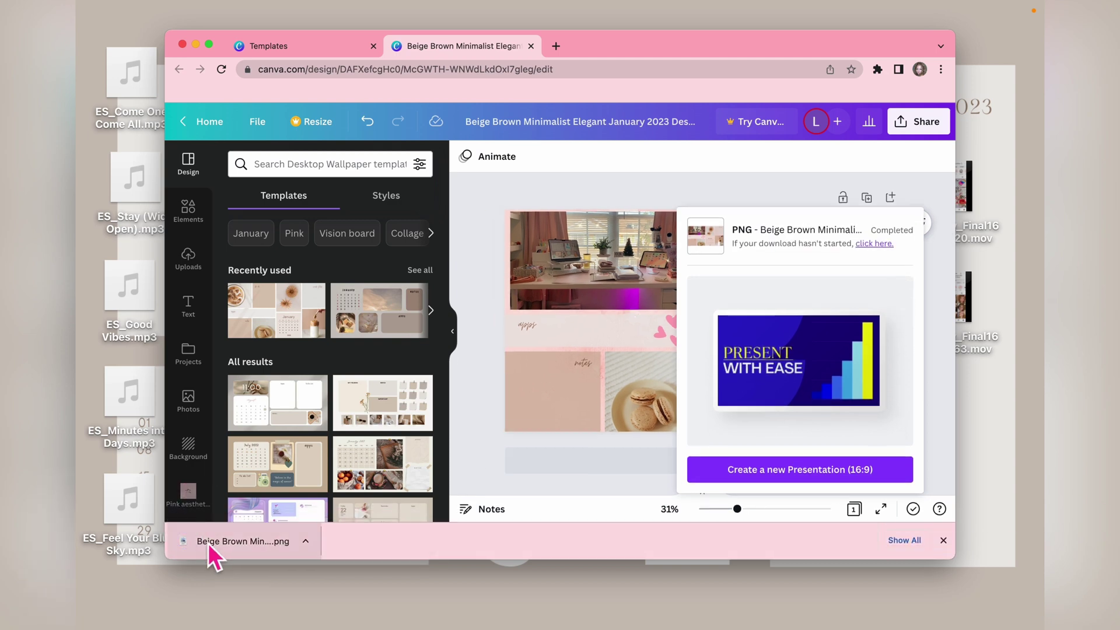
# Step: Open the downloaded wallpaper PNG in Preview and share it to Photos with Add to Photos
pyautogui.click(232, 545)
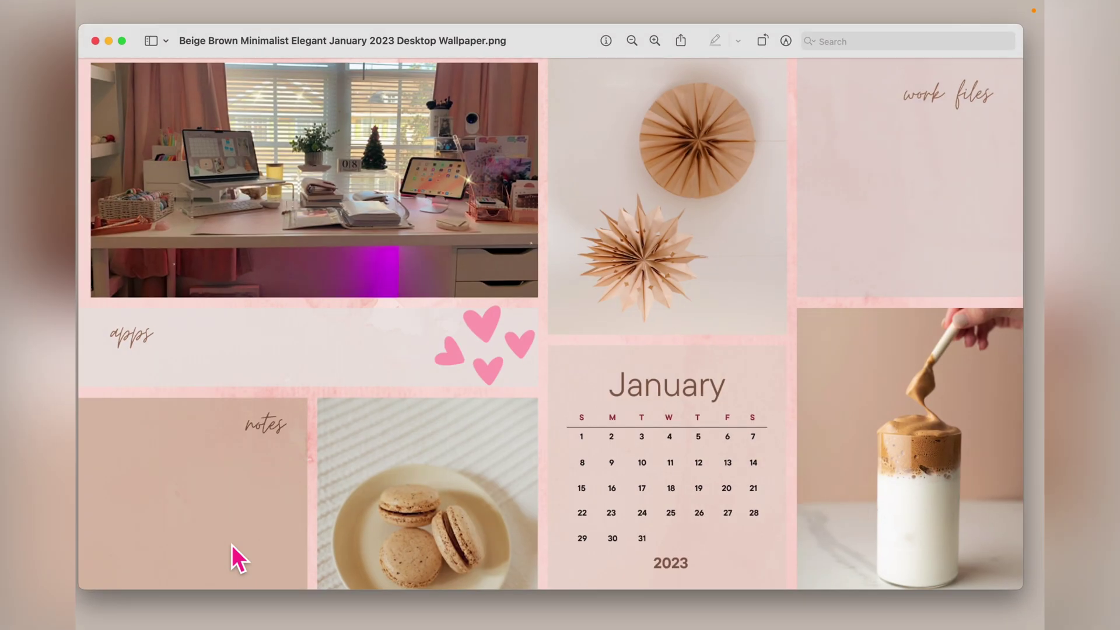
pyautogui.click(681, 40)
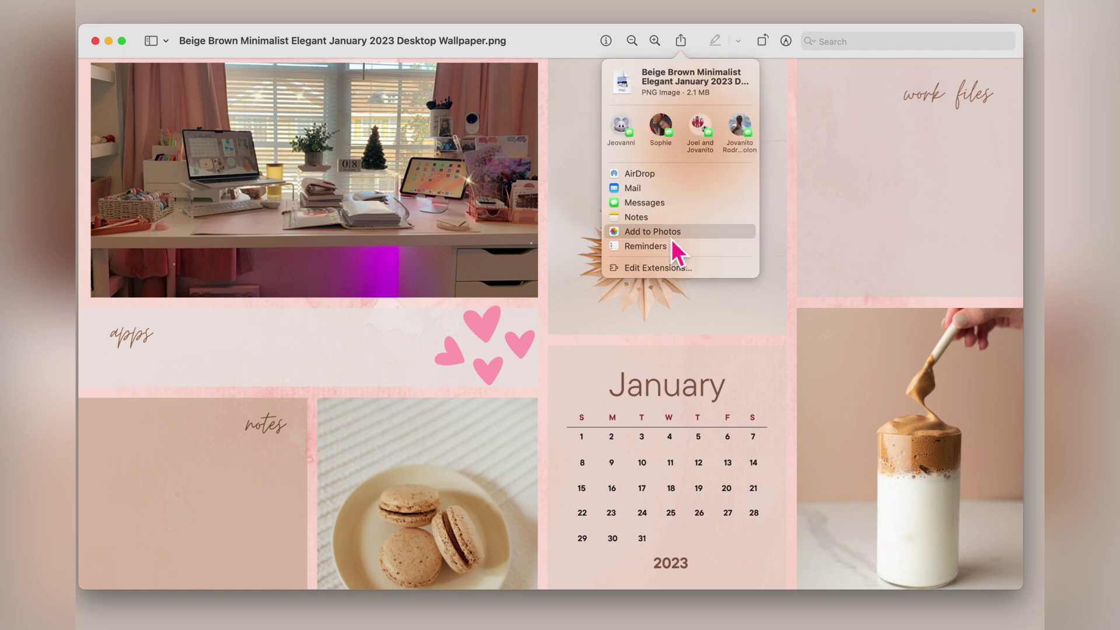
pyautogui.click(681, 37)
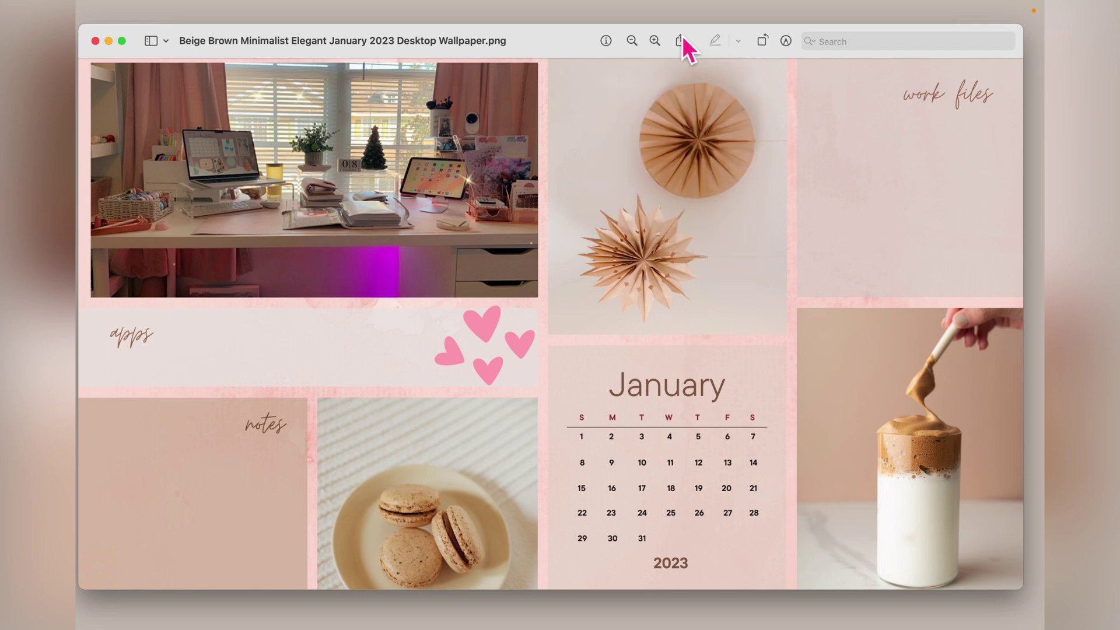
pyautogui.doubleClick(682, 37)
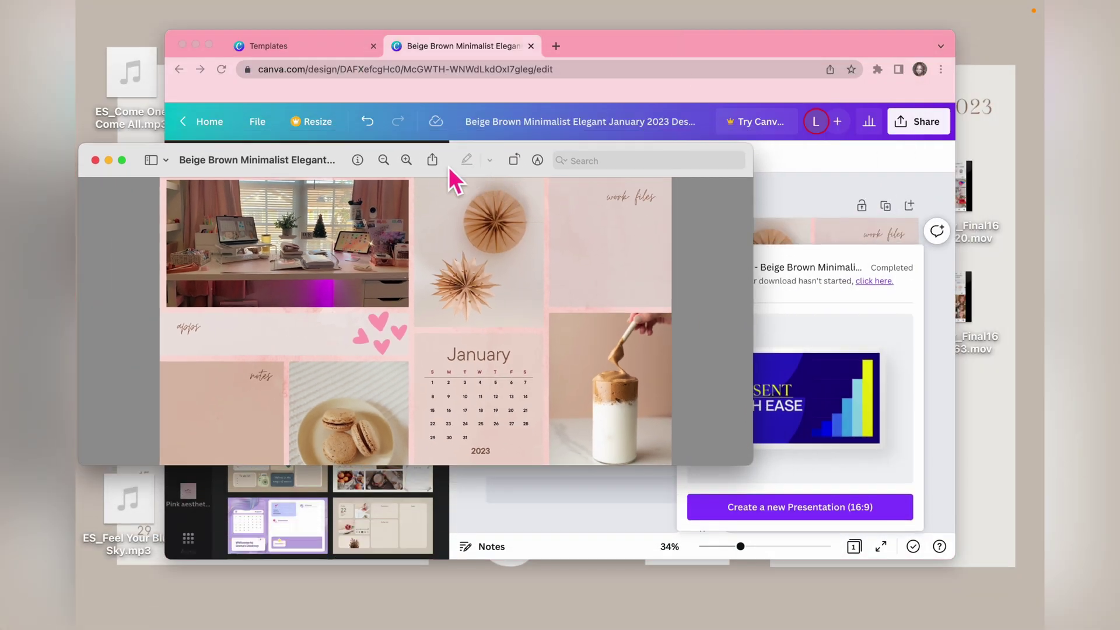
pyautogui.click(432, 161)
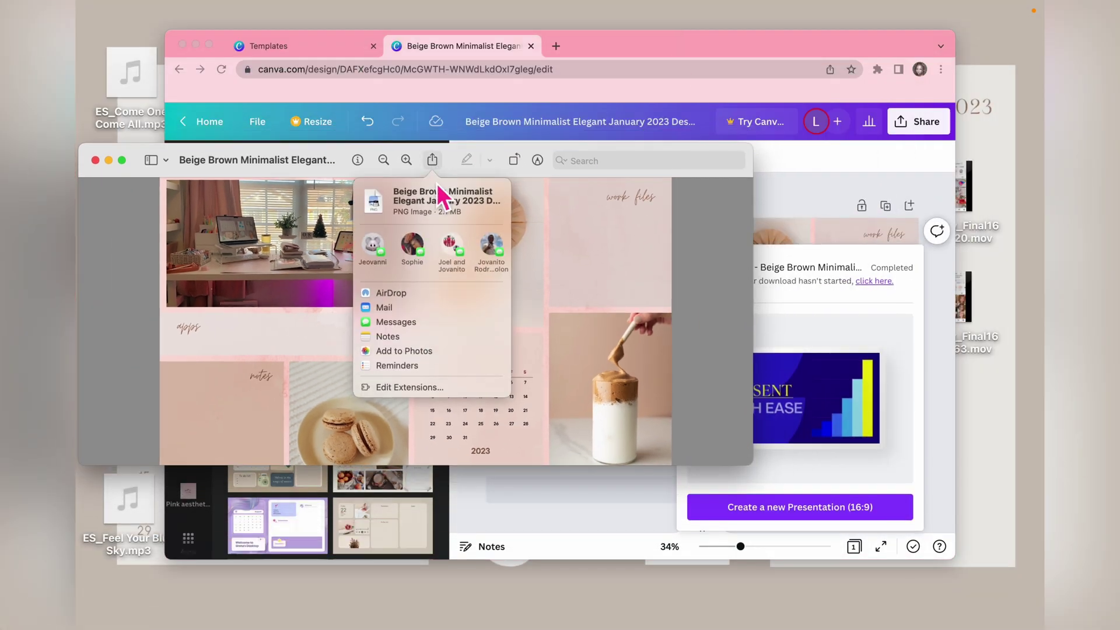
pyautogui.click(435, 350)
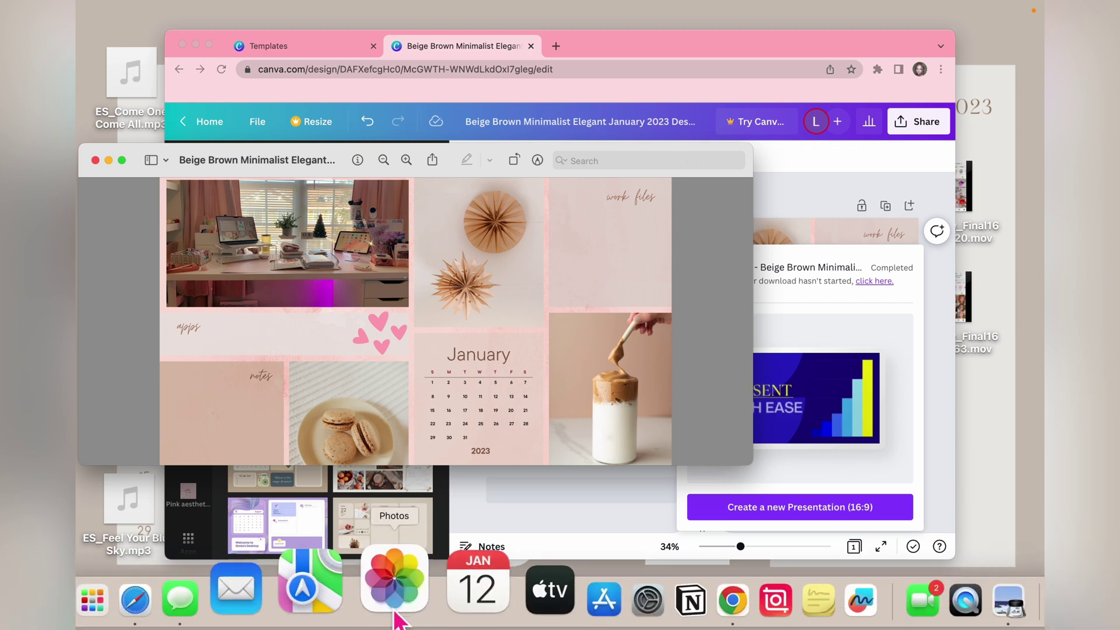
# Step: Open the wallpaper photo in Photos and use Share > Set Wallpaper on it
pyautogui.click(395, 612)
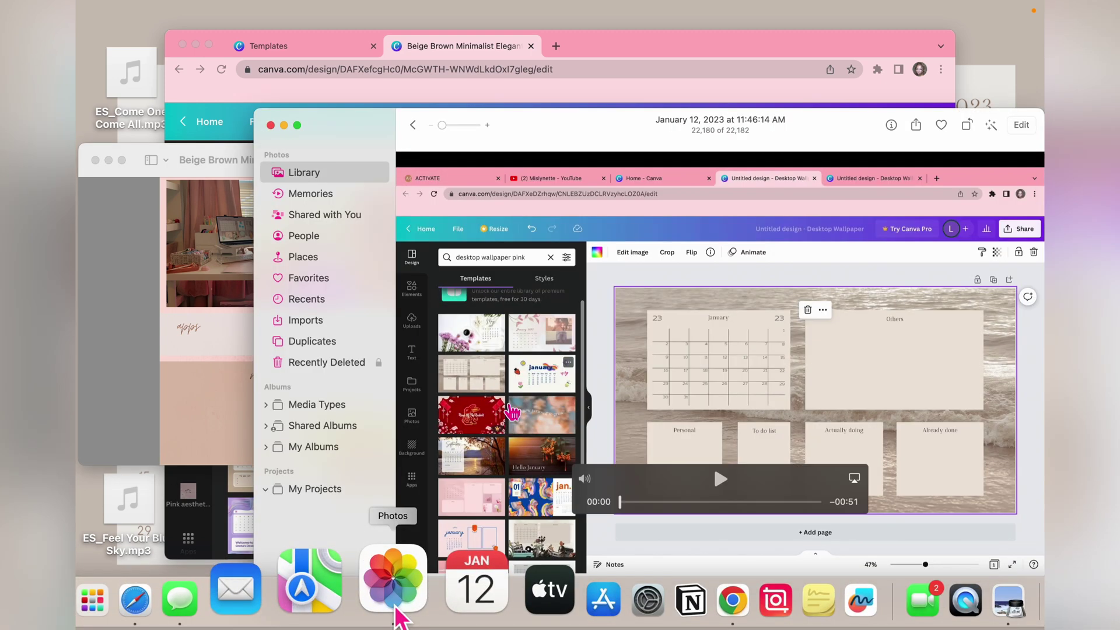
pyautogui.click(414, 126)
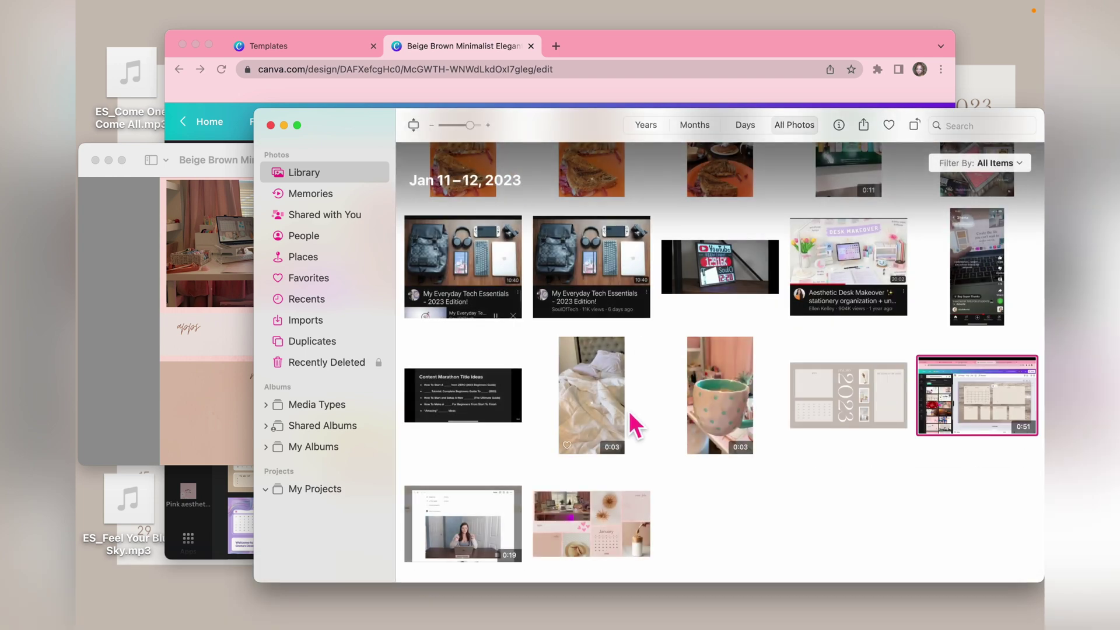
pyautogui.scroll(-2, 630, 413)
pyautogui.doubleClick(590, 487)
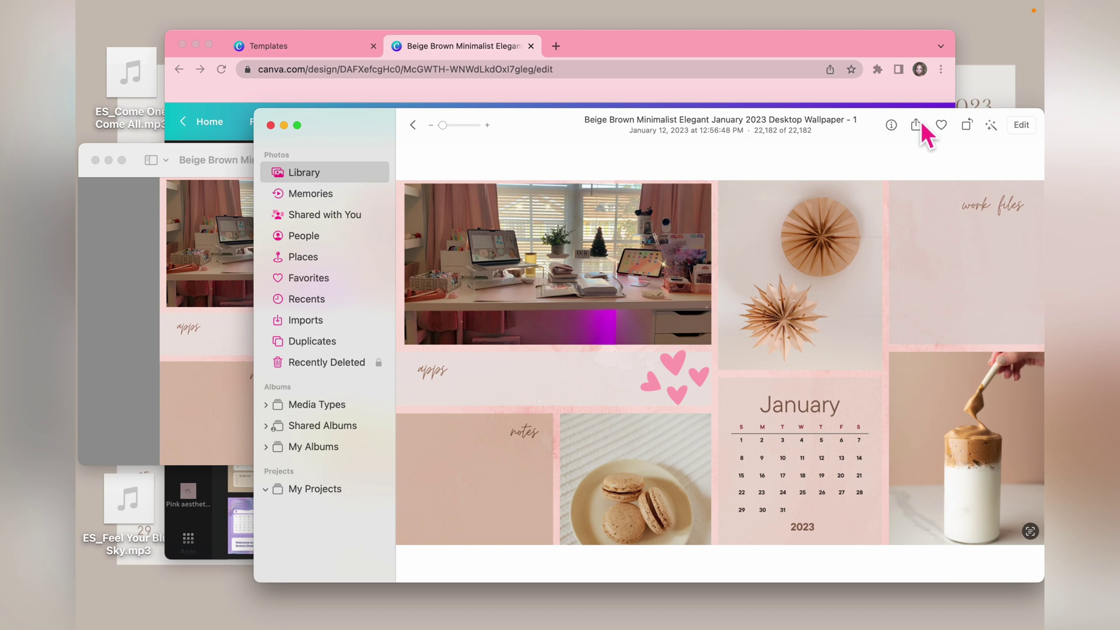
pyautogui.click(916, 124)
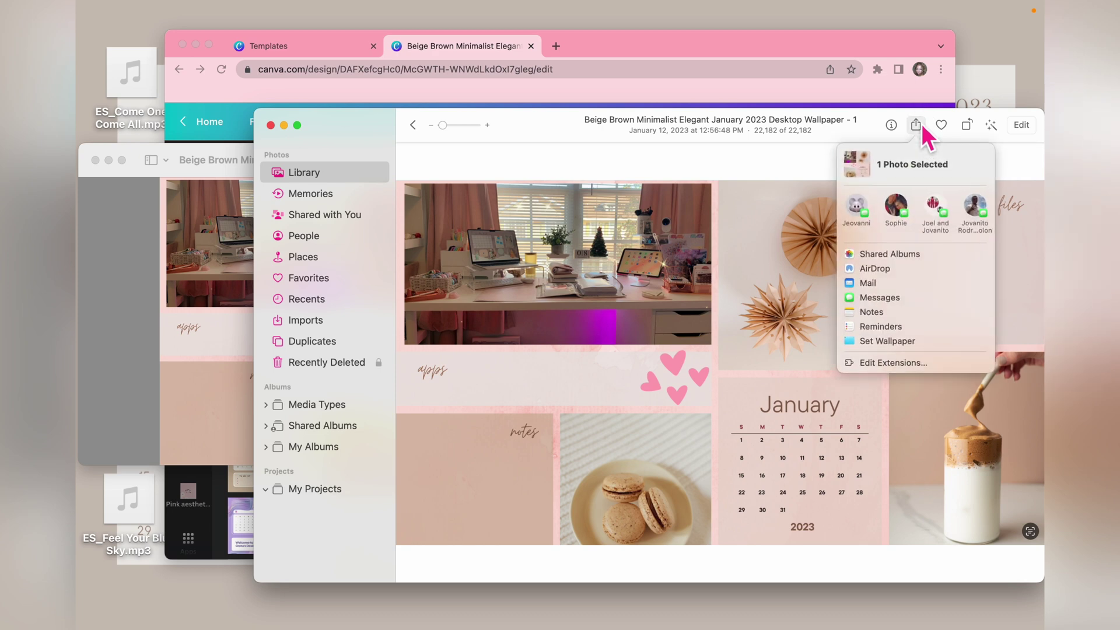
pyautogui.click(884, 341)
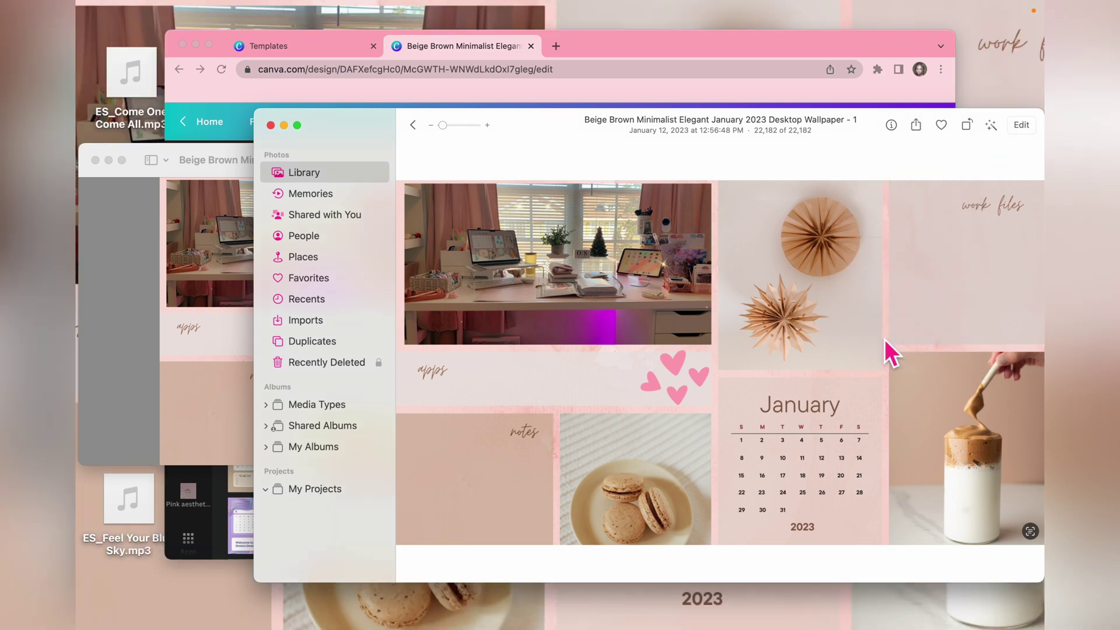
# Step: Close Photos and Preview and minimize Chrome to reveal the new desktop
pyautogui.click(277, 130)
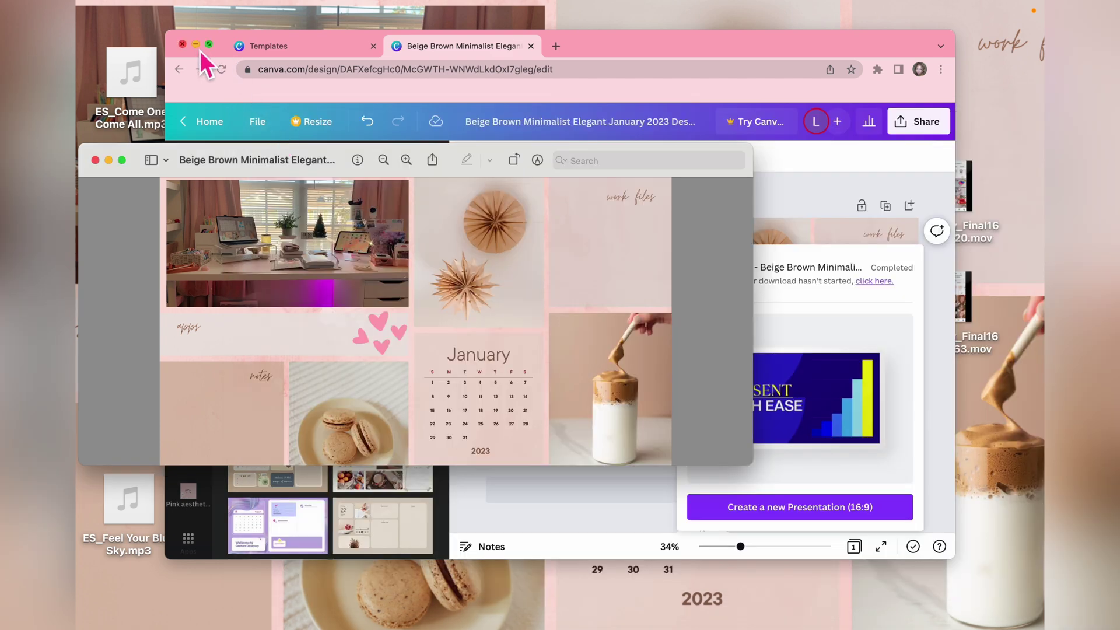
pyautogui.click(95, 159)
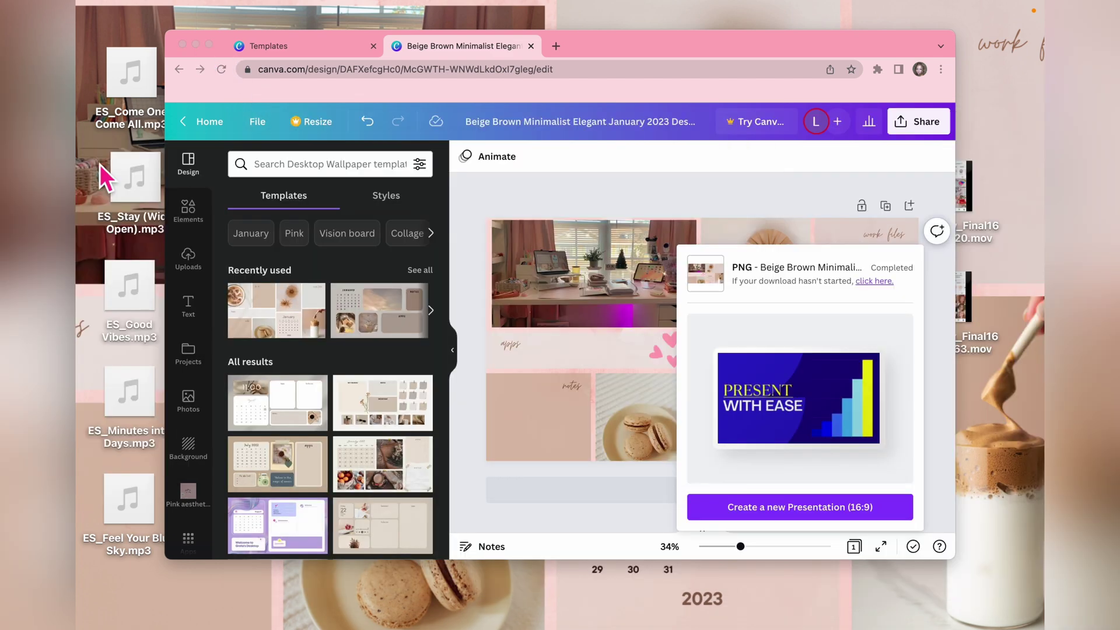
pyautogui.click(197, 44)
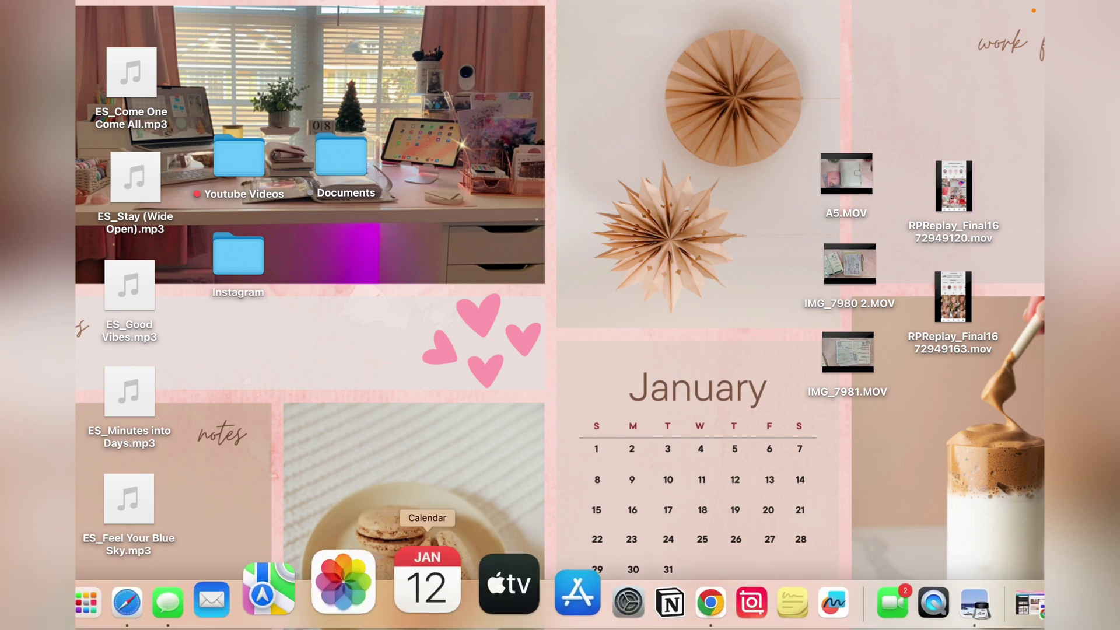
# Step: Set the wallpaper sizing to Stretch to Fill Screen in System Settings > Wallpaper, then close it
pyautogui.click(545, 603)
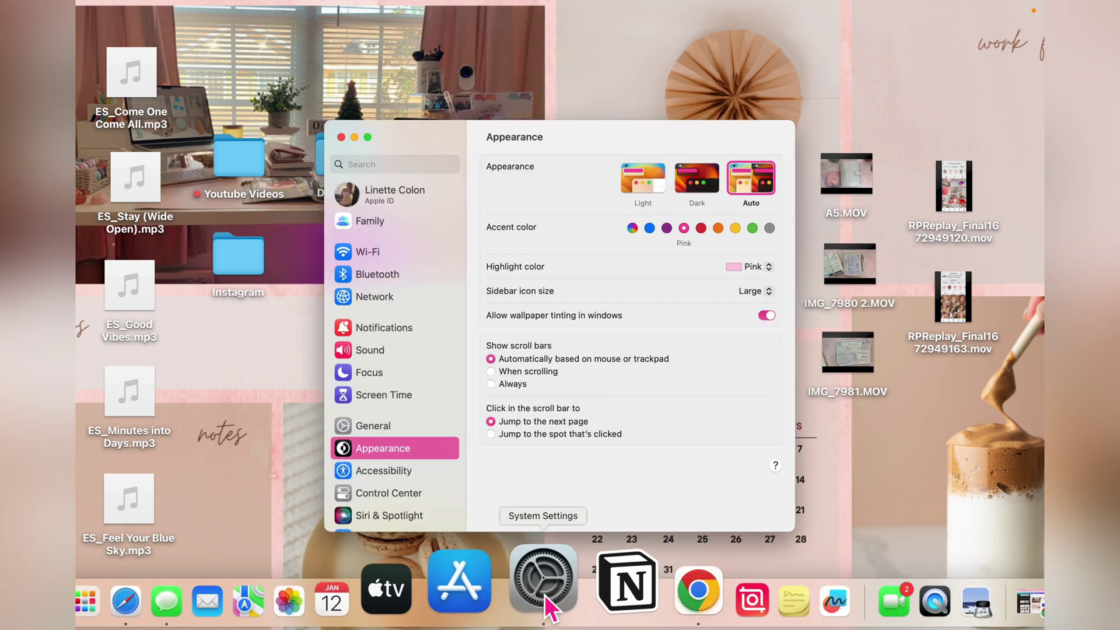
pyautogui.scroll(-5, 394, 442)
pyautogui.scroll(-2, 394, 443)
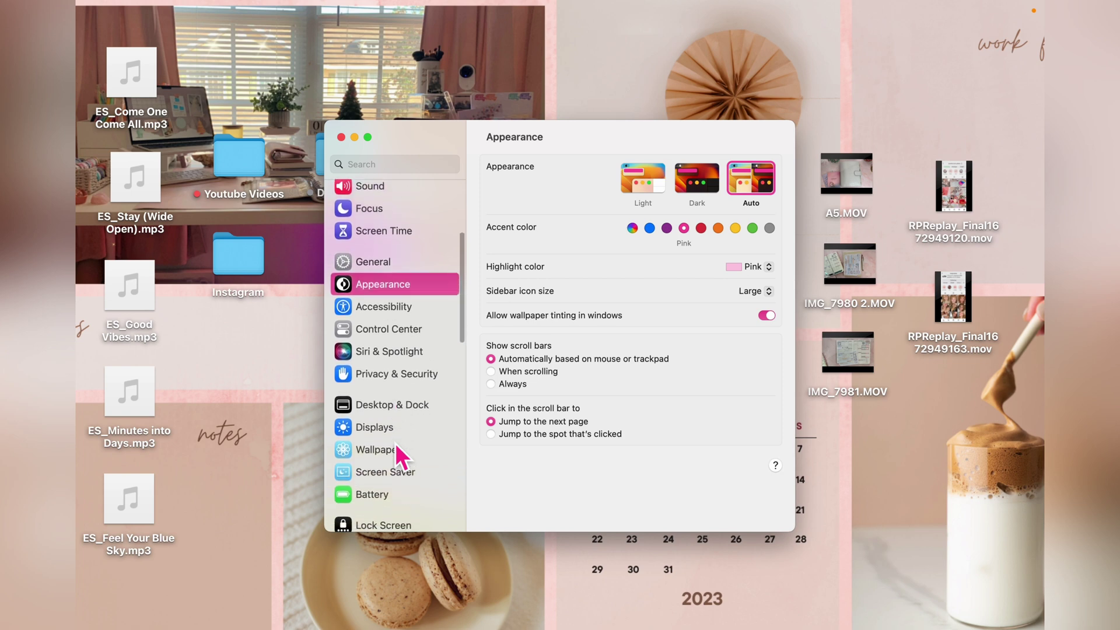
pyautogui.click(380, 450)
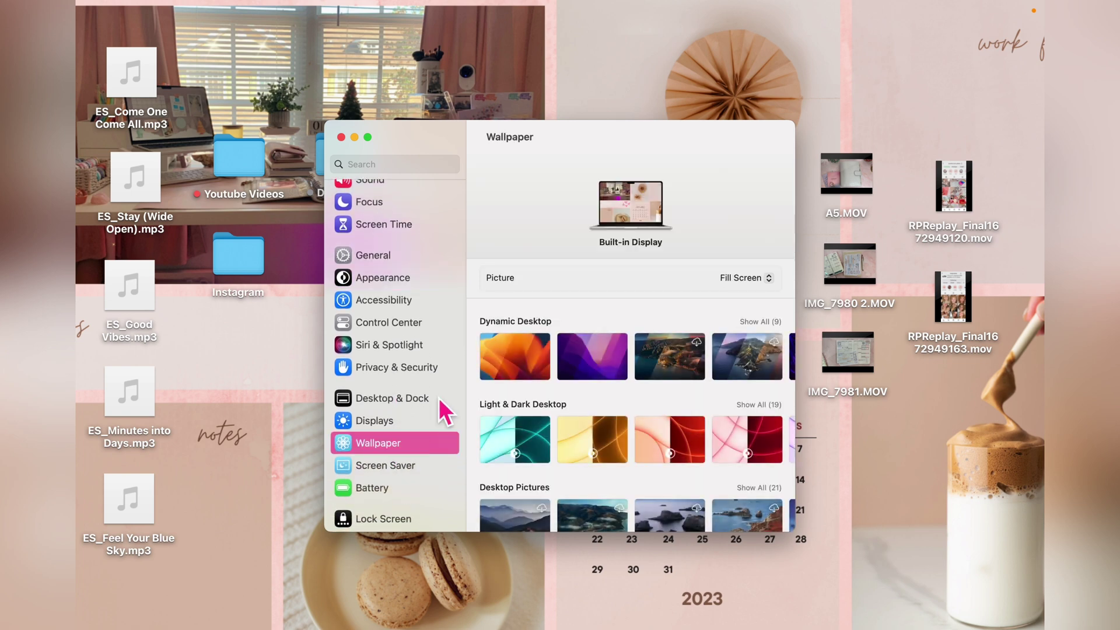
pyautogui.click(770, 278)
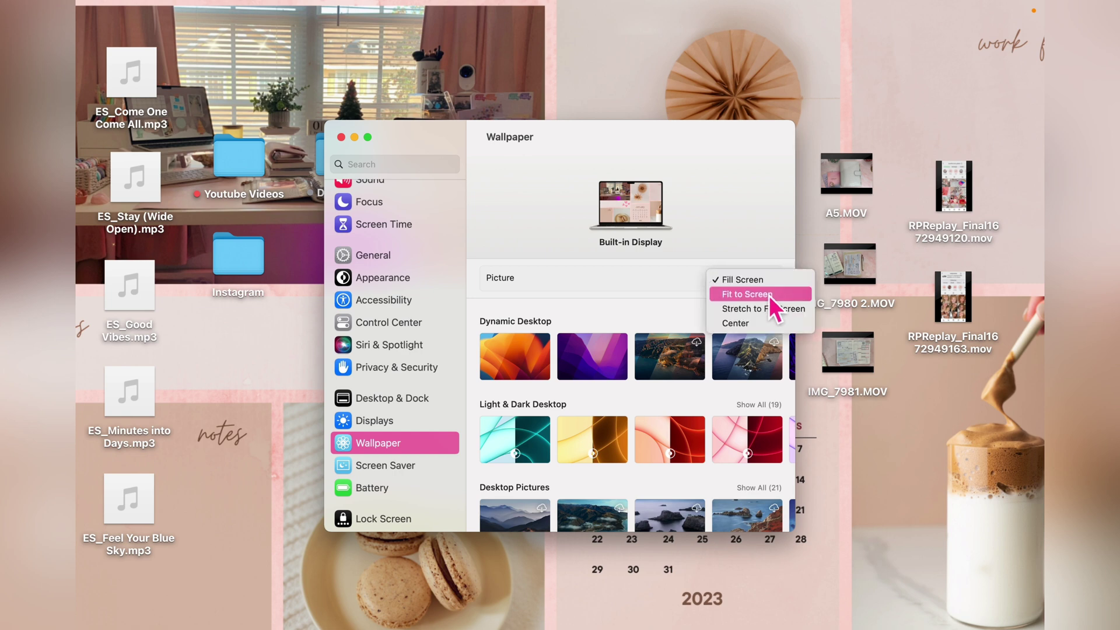
pyautogui.click(769, 295)
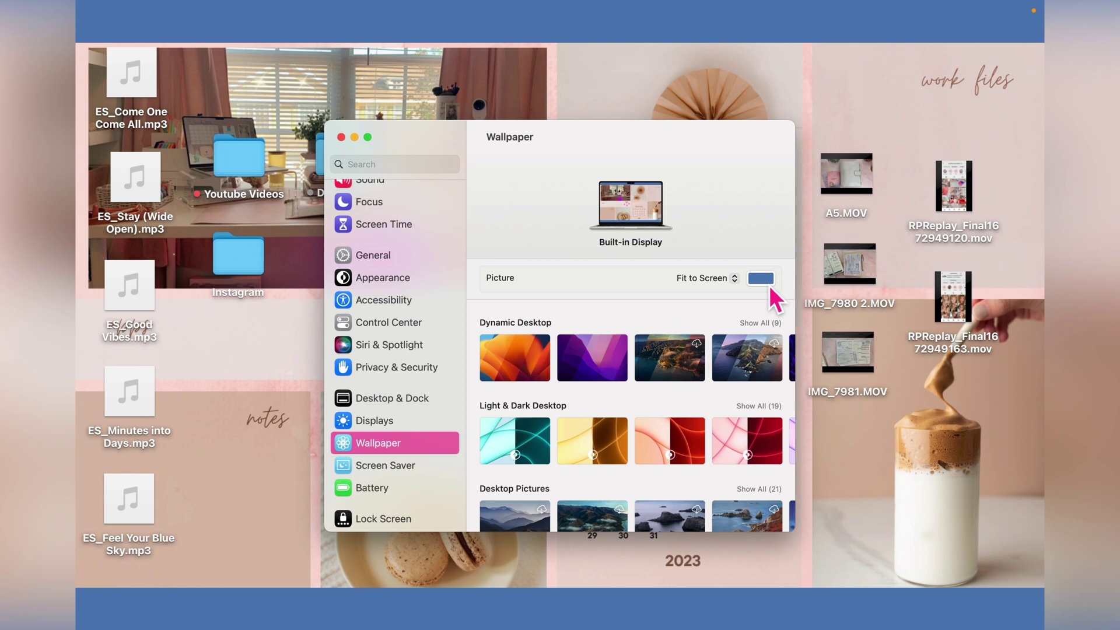
pyautogui.click(767, 282)
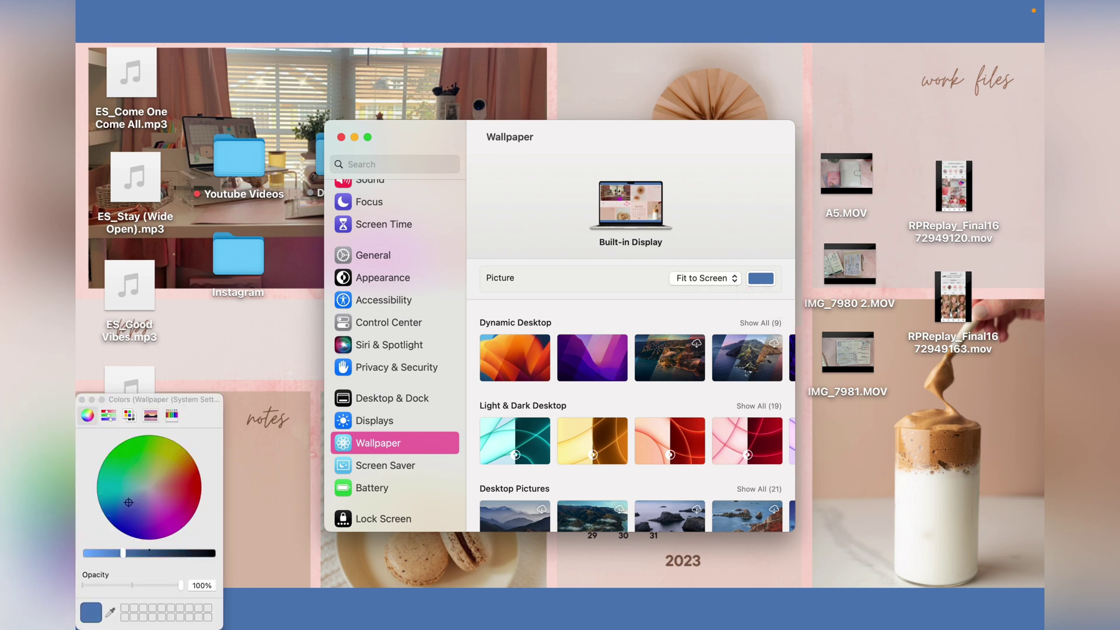
pyautogui.click(732, 278)
pyautogui.click(733, 302)
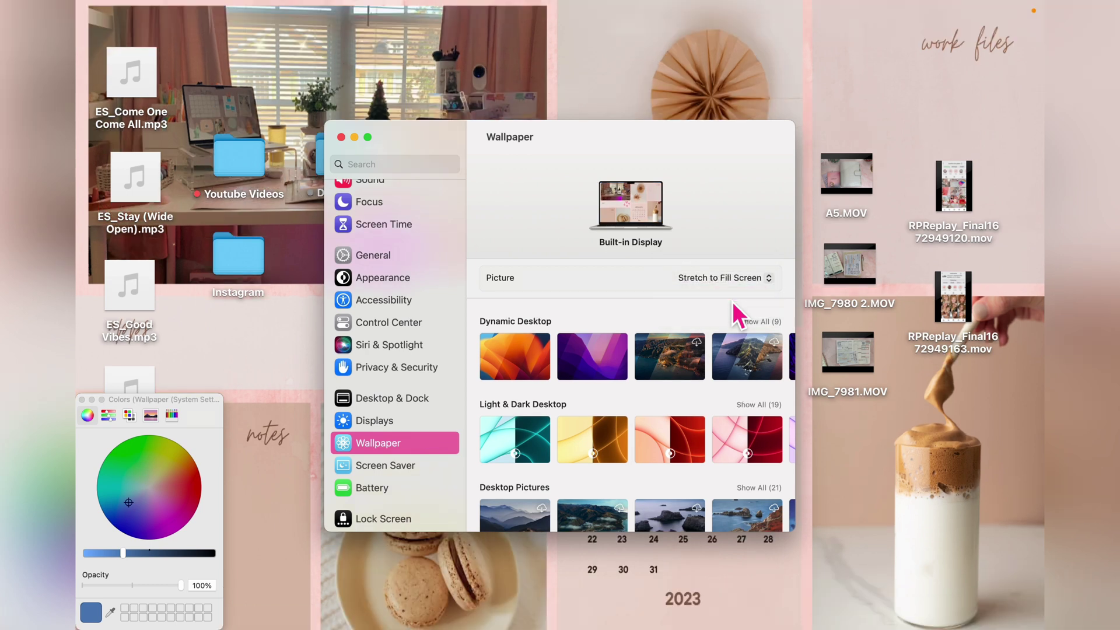
pyautogui.click(342, 137)
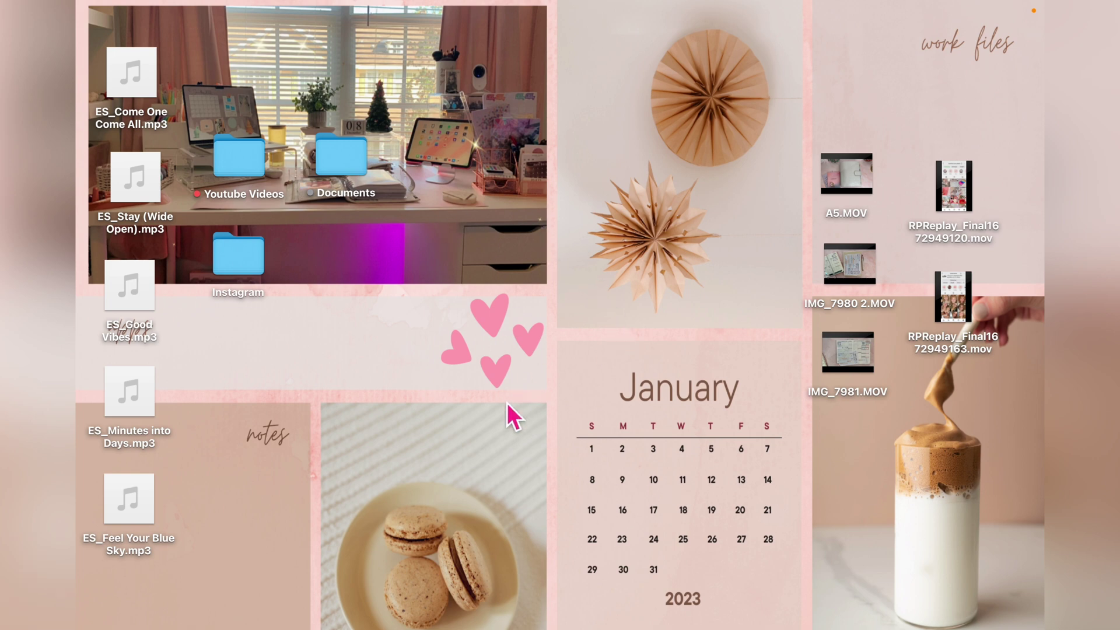
# Step: Move the Youtube Videos, Documents and Instagram folders into the work files section
pyautogui.moveTo(246, 169); pyautogui.dragTo(877, 103)
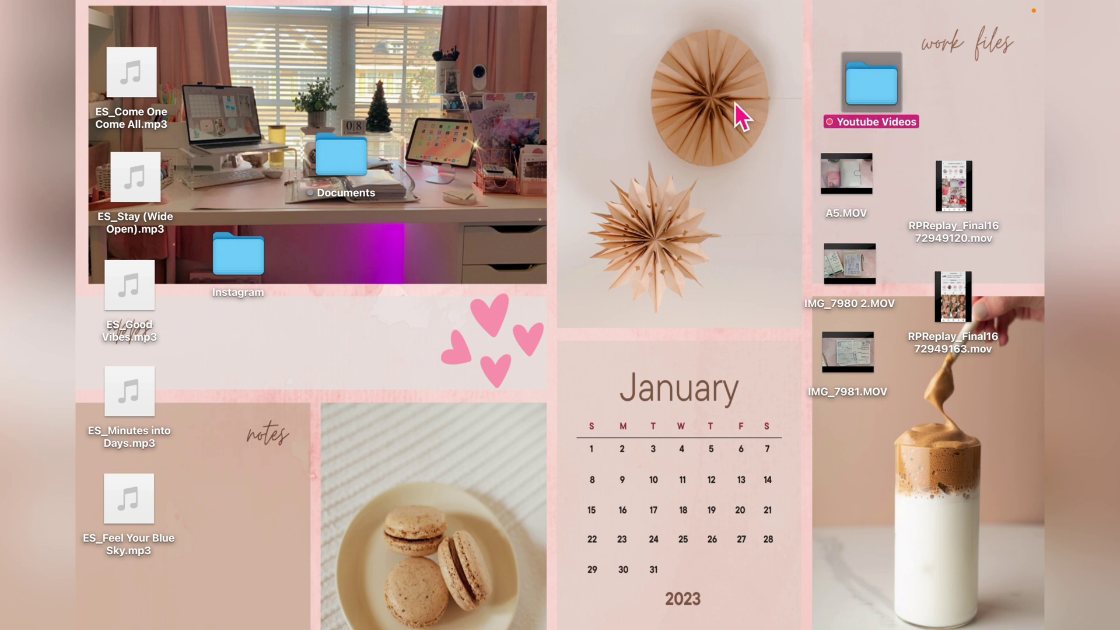
pyautogui.moveTo(349, 176); pyautogui.dragTo(970, 110)
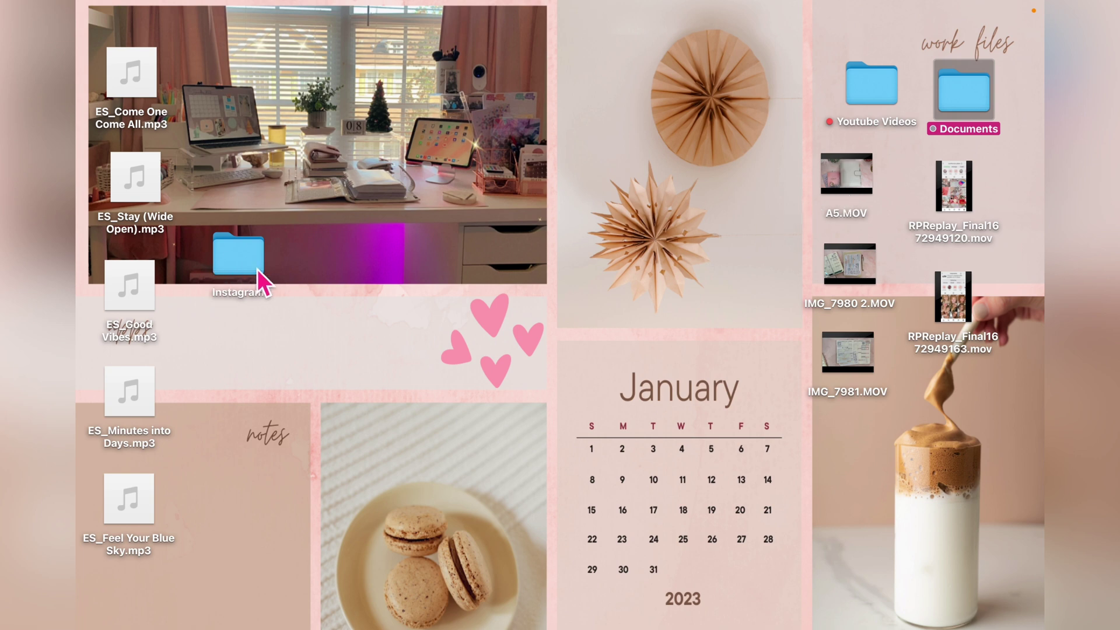
pyautogui.moveTo(260, 279); pyautogui.dragTo(1020, 168)
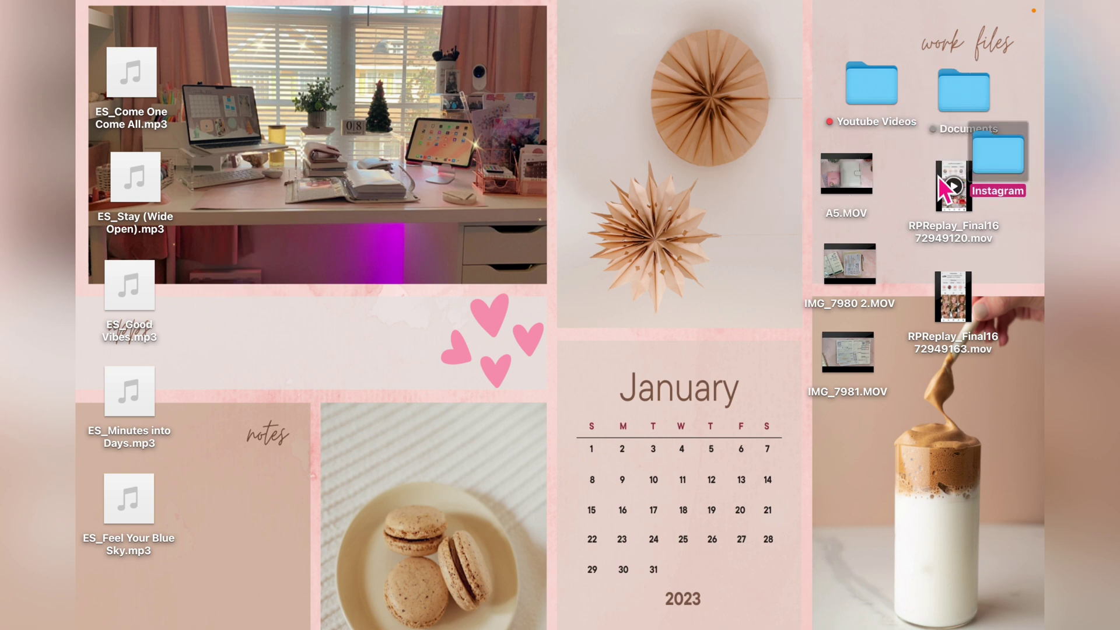
pyautogui.moveTo(856, 184)
pyautogui.mouseDown()
pyautogui.moveTo(395, 263)
pyautogui.moveTo(755, 240)
pyautogui.moveTo(859, 192)
pyautogui.mouseUp()
# Step: Move the five ES_ mp3 music files into the notes section
pyautogui.moveTo(122, 112); pyautogui.dragTo(247, 493)
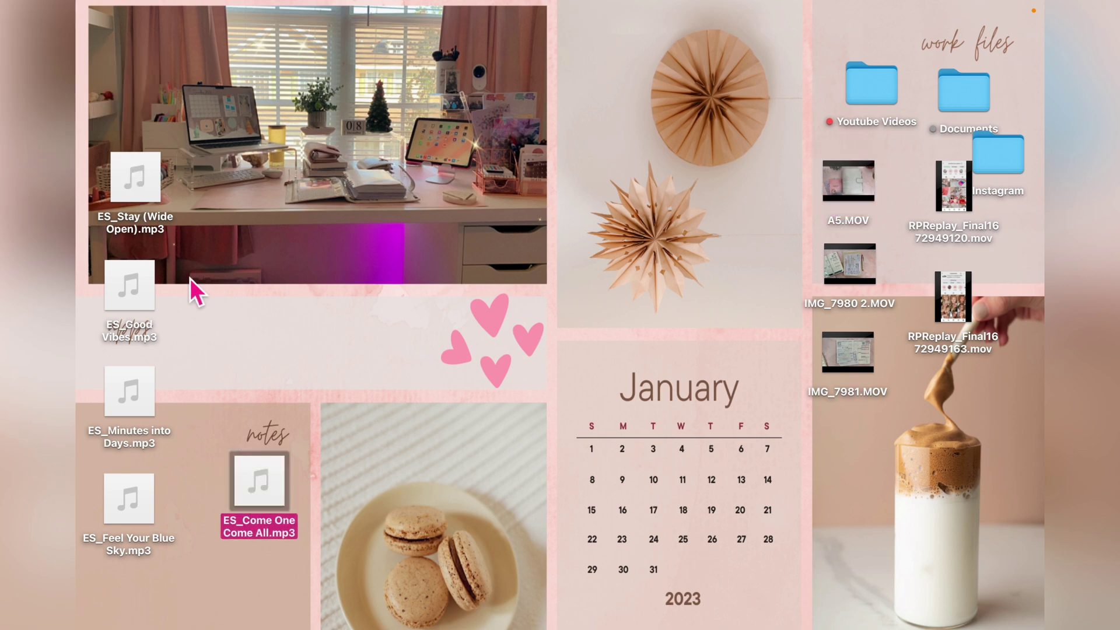
pyautogui.moveTo(149, 194); pyautogui.dragTo(269, 585)
pyautogui.moveTo(155, 496); pyautogui.dragTo(150, 568)
pyautogui.moveTo(129, 391); pyautogui.dragTo(183, 499)
pyautogui.moveTo(129, 286); pyautogui.dragTo(125, 461)
# Step: Line up A5.MOV, IMG_7980 2.MOV, IMG_7981.MOV and two screen recordings in the apps strip
pyautogui.moveTo(849, 181); pyautogui.dragTo(133, 337)
pyautogui.moveTo(849, 264); pyautogui.dragTo(198, 334)
pyautogui.moveTo(848, 352); pyautogui.dragTo(298, 330)
pyautogui.moveTo(953, 185); pyautogui.dragTo(393, 327)
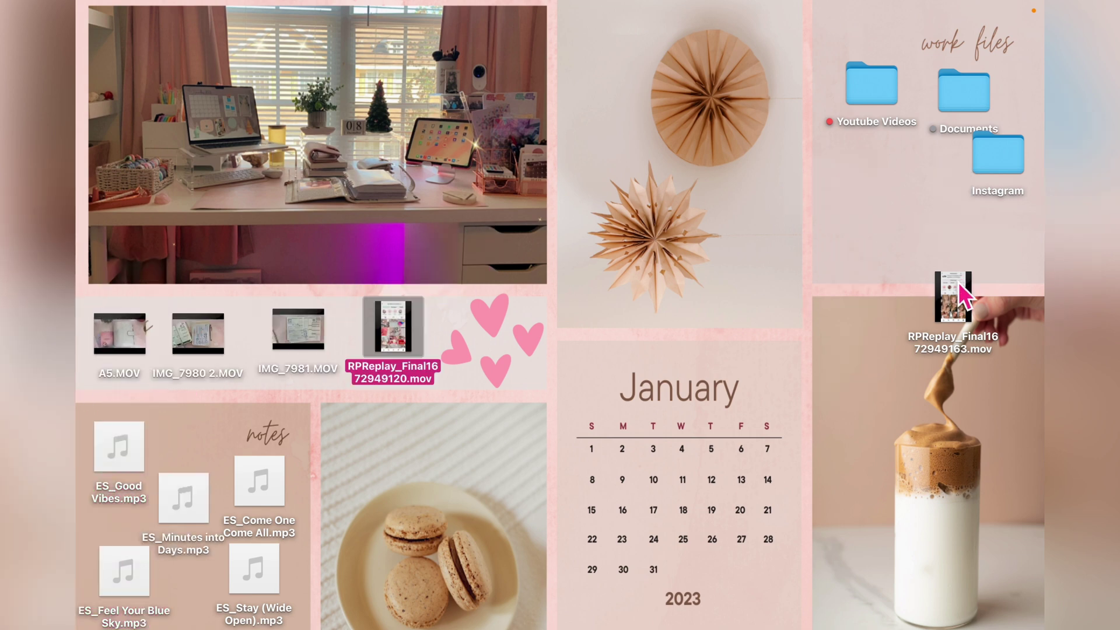
pyautogui.moveTo(953, 296); pyautogui.dragTo(492, 320)
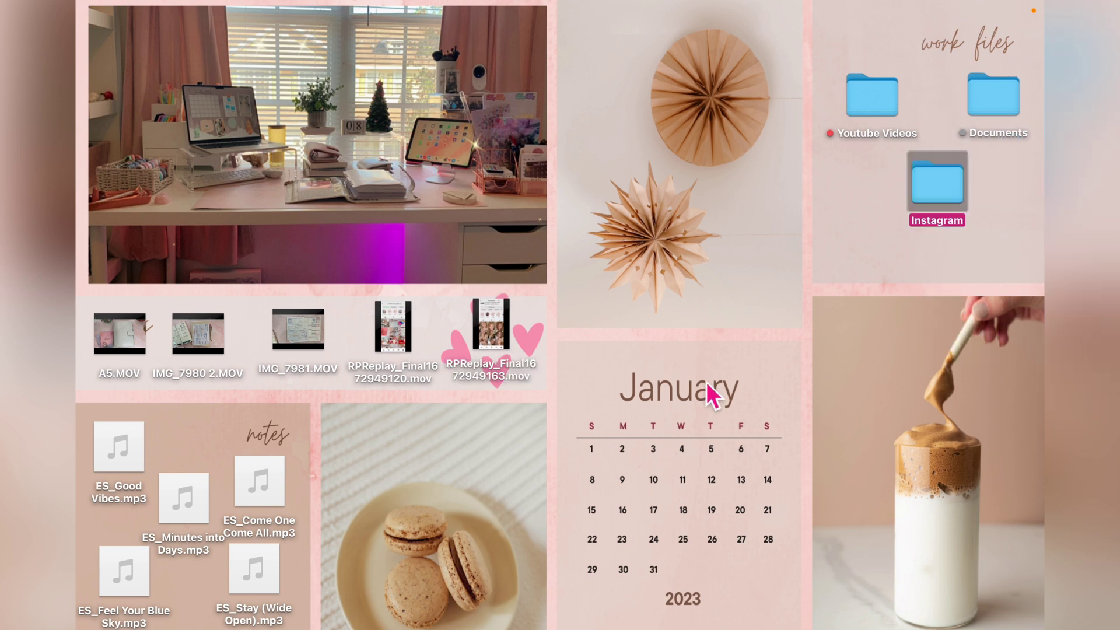